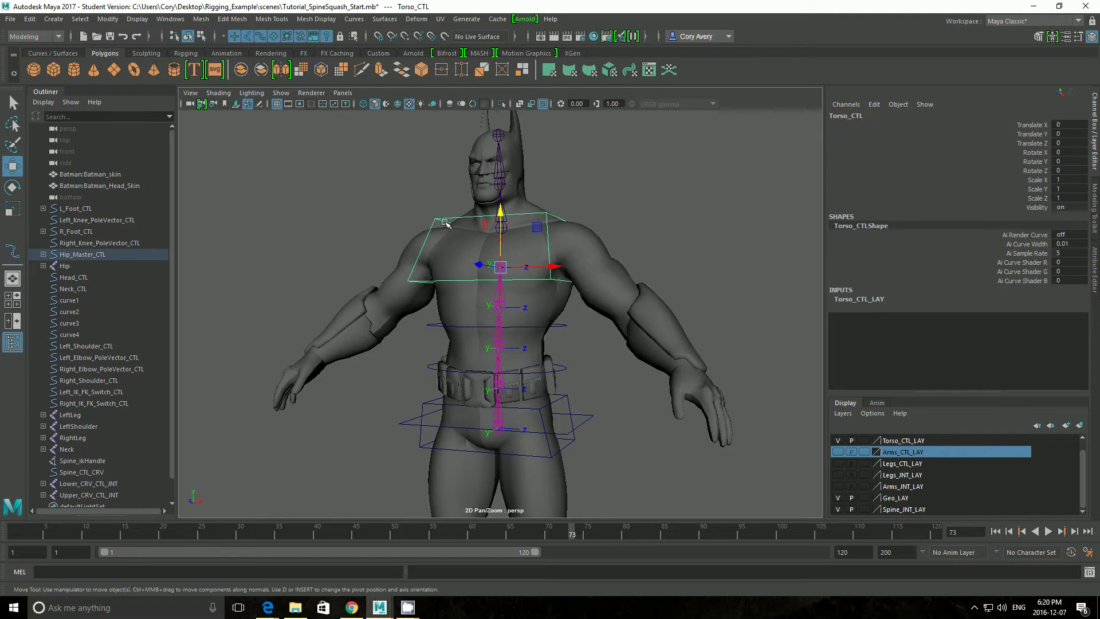
Test the spine joints' stretch by moving Torso_CTL down and up vertically, undoing each move
left_click_drag(499, 222, 497, 282)
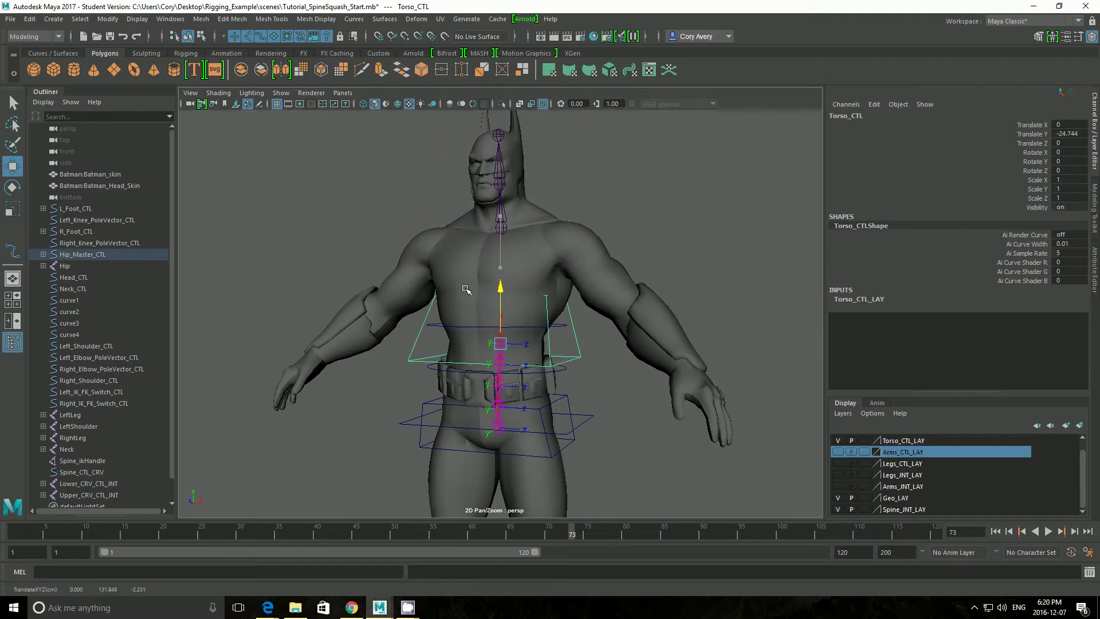
key("ctrl+z")
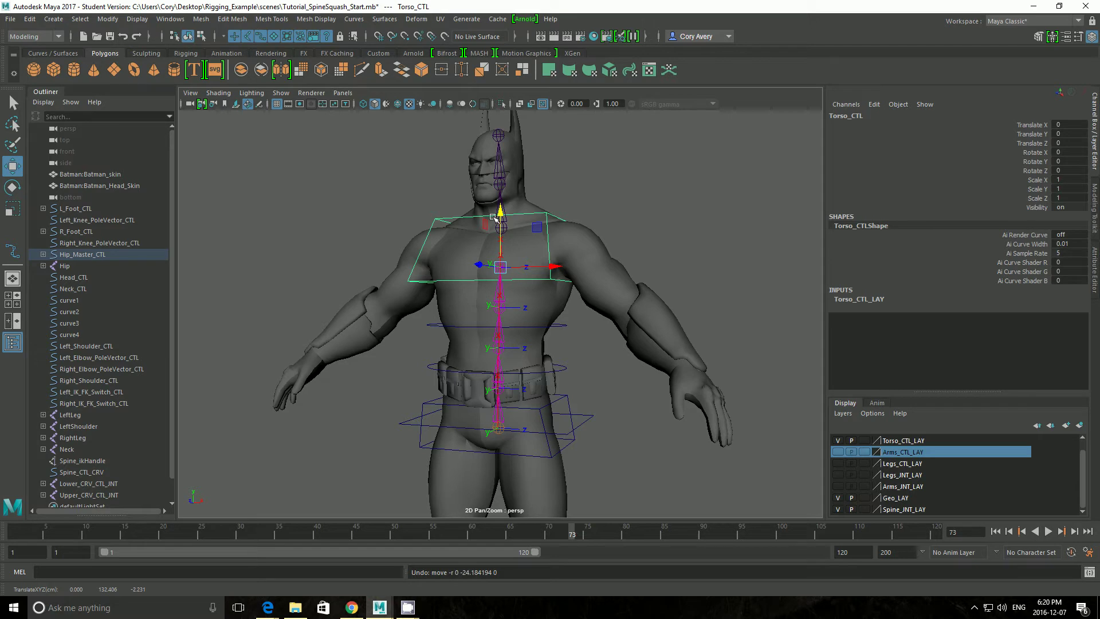
middle_click_drag(473, 316, 478, 115)
key("ctrl+z")
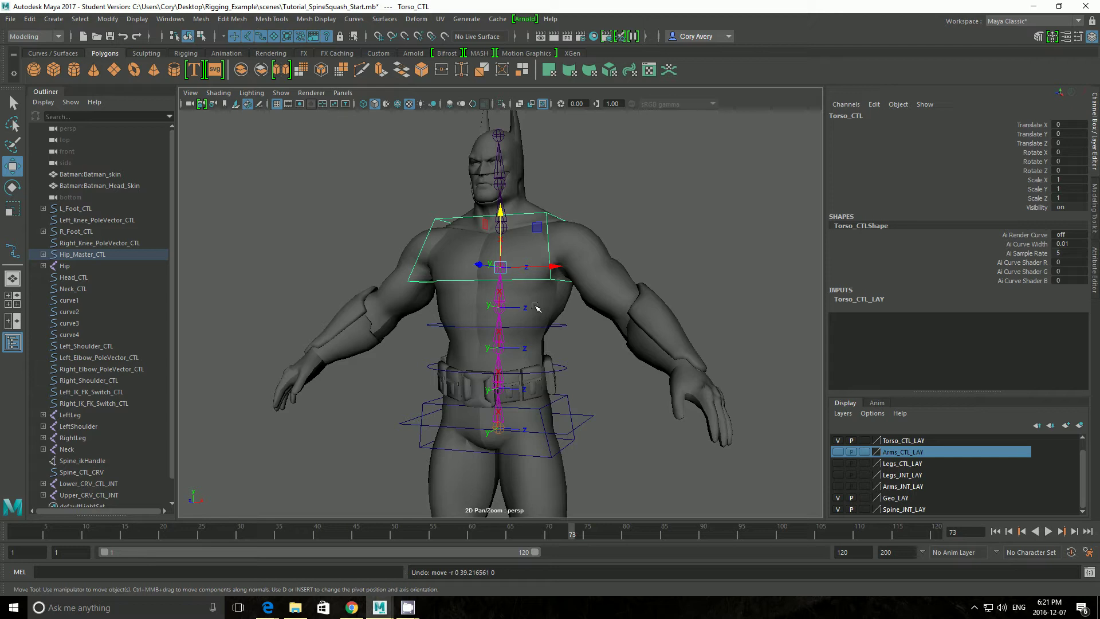
left_click(539, 308)
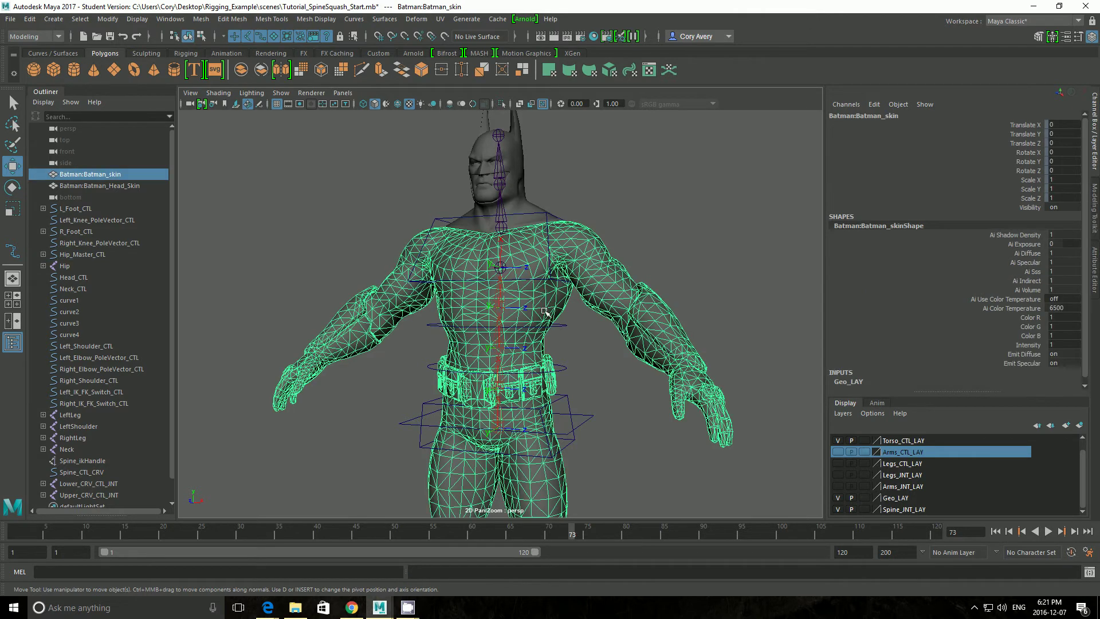
left_click(520, 200, "shift")
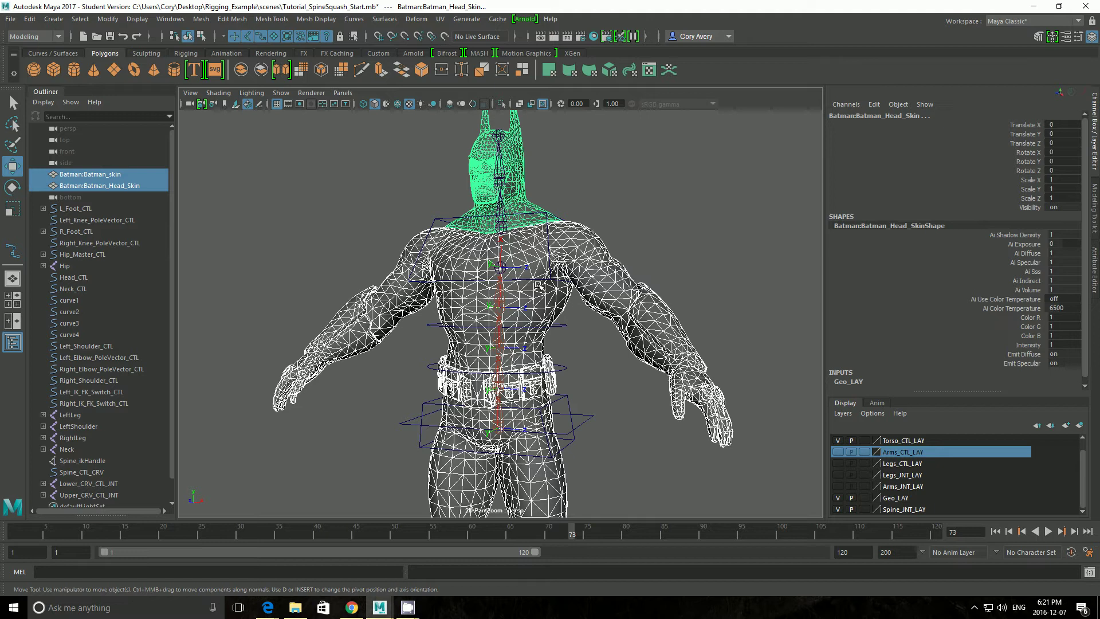
left_click(662, 147)
left_click(524, 210)
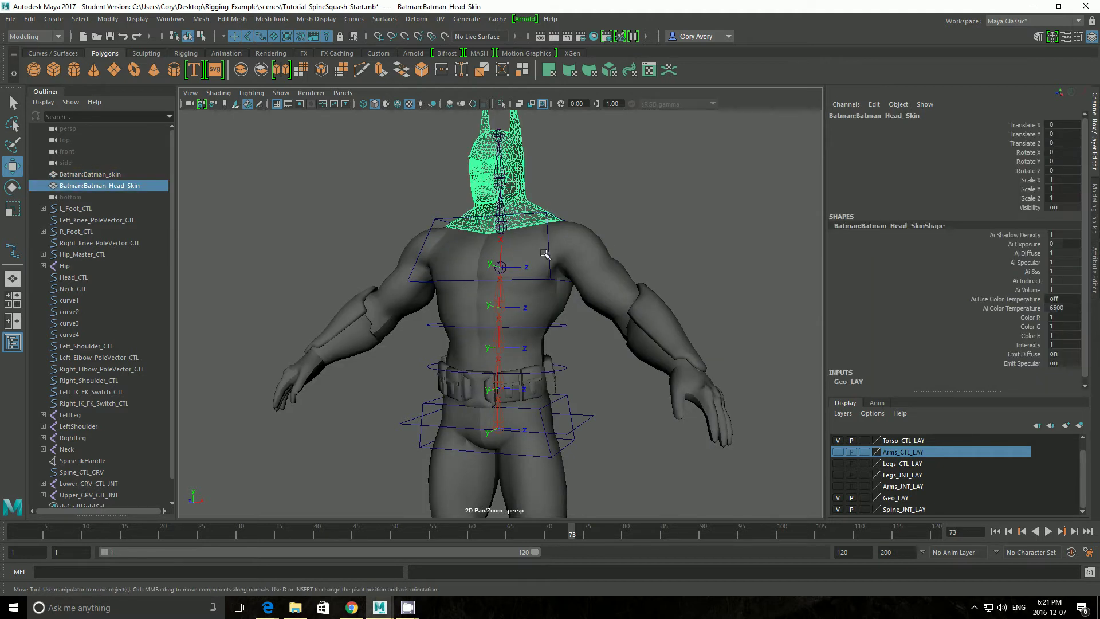
left_click(545, 254, "shift")
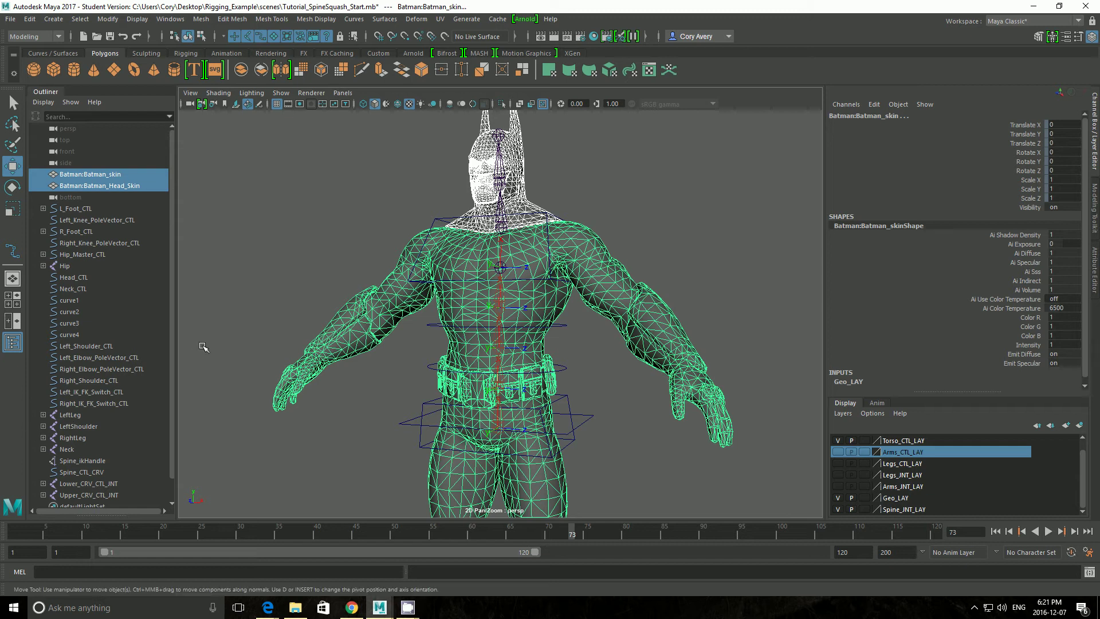
left_click(166, 325)
left_click(166, 308)
Select the joints from Hip to Spine03 together with the Batman_skin and Batman_Head_Skin meshes
scroll(167, 313, "down", 1)
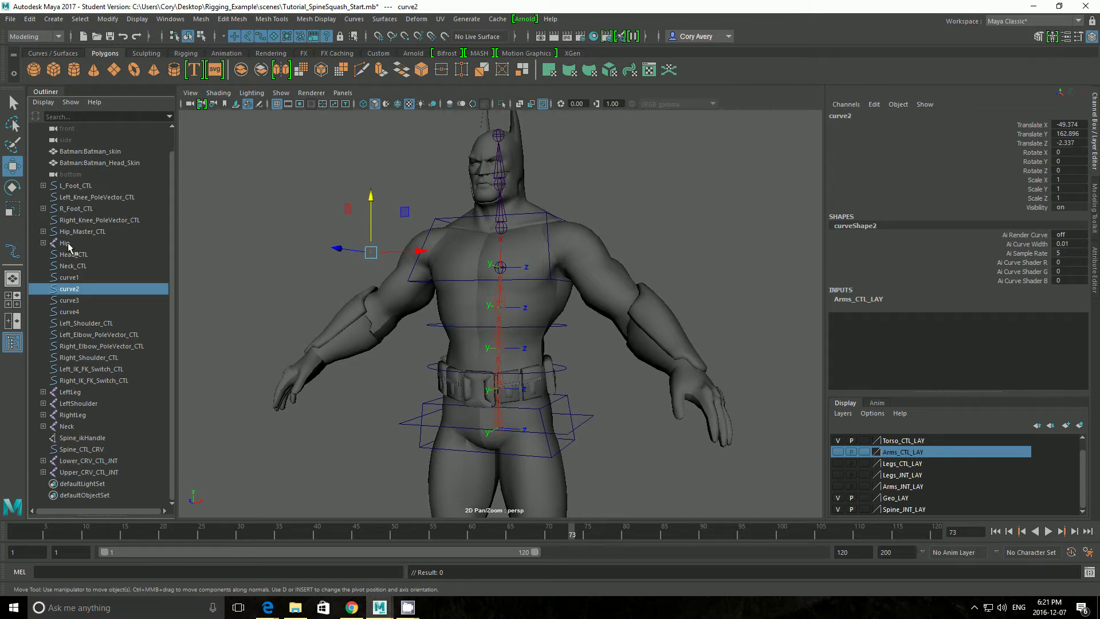
left_click(43, 245)
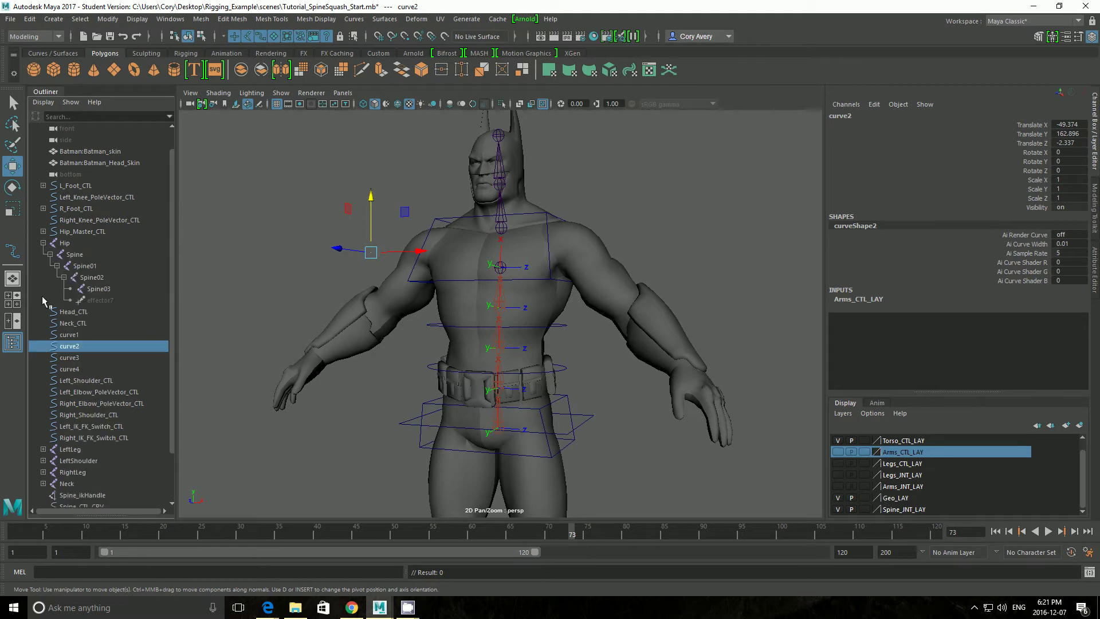
left_click(63, 244)
left_click(104, 290, "shift")
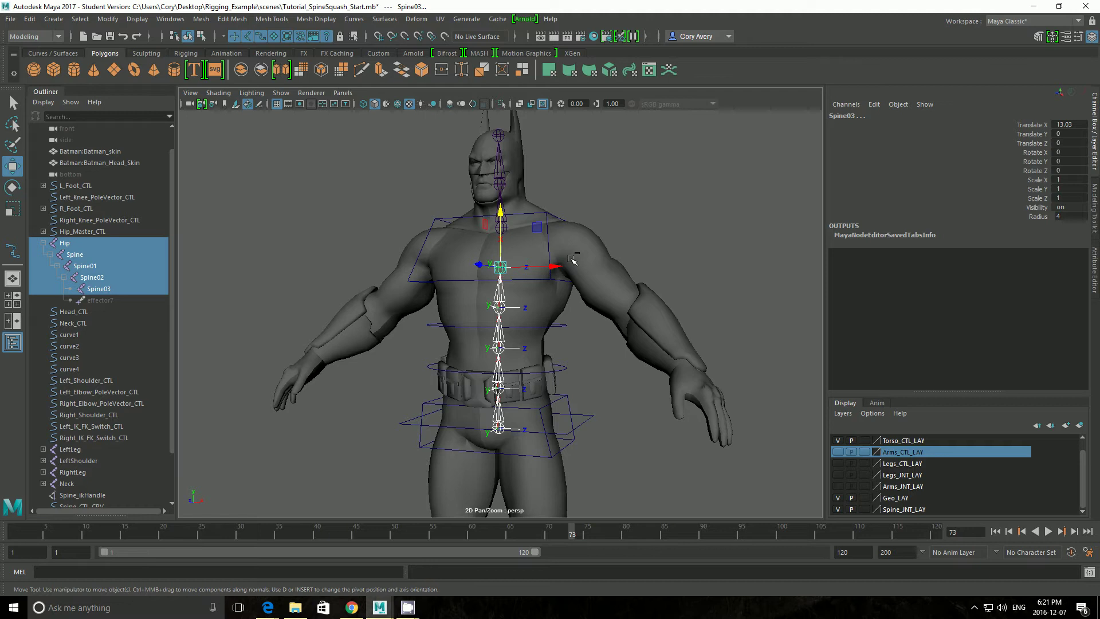
left_click(589, 260, "shift")
left_click(515, 184, "shift")
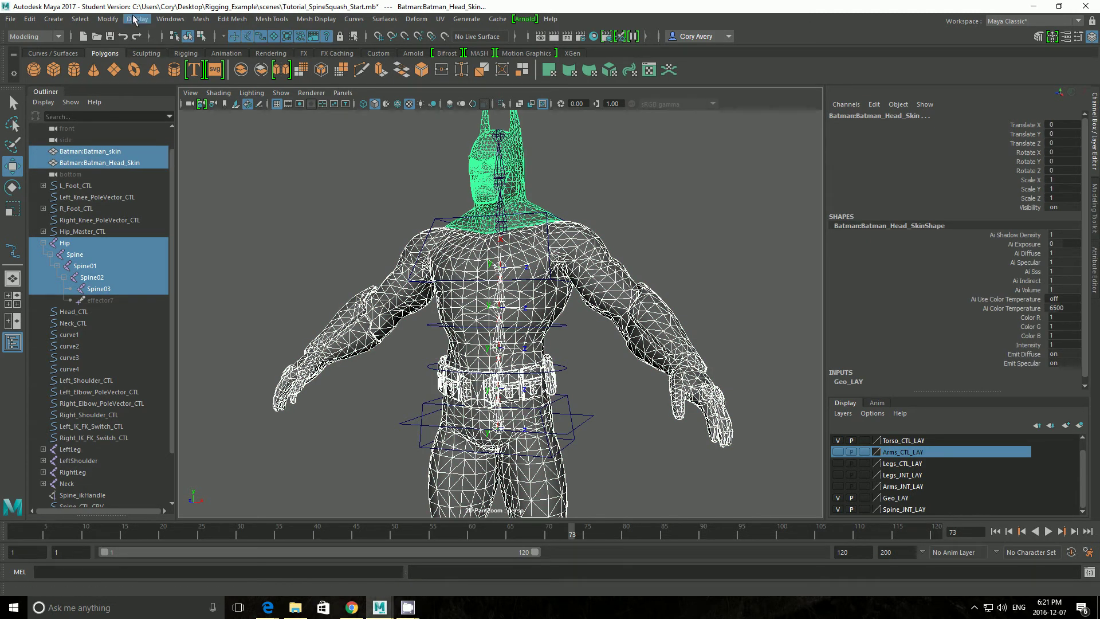
Bind the selected meshes to the spine joints with the Geodesic Voxel bind method and max influences of 3
left_click(43, 36)
left_click(21, 60)
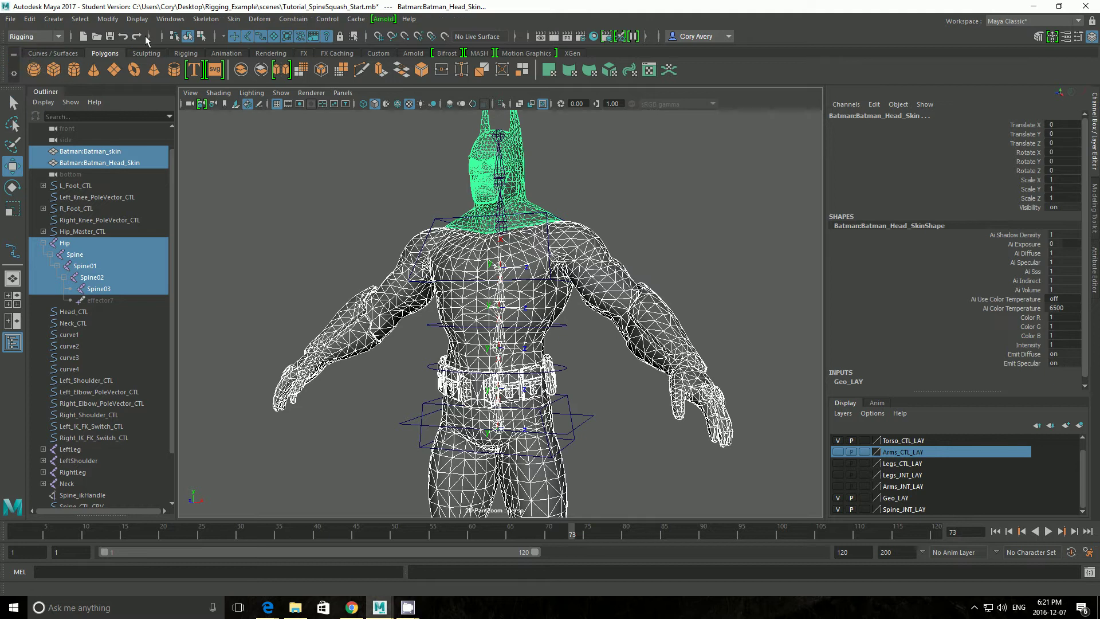
left_click(234, 19)
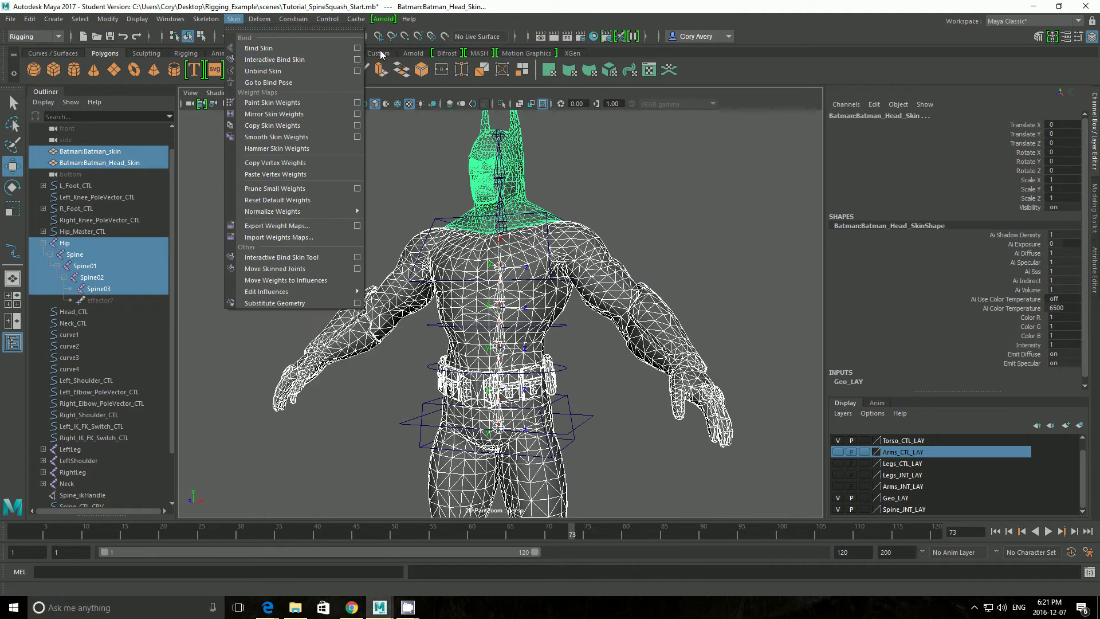
left_click(356, 48)
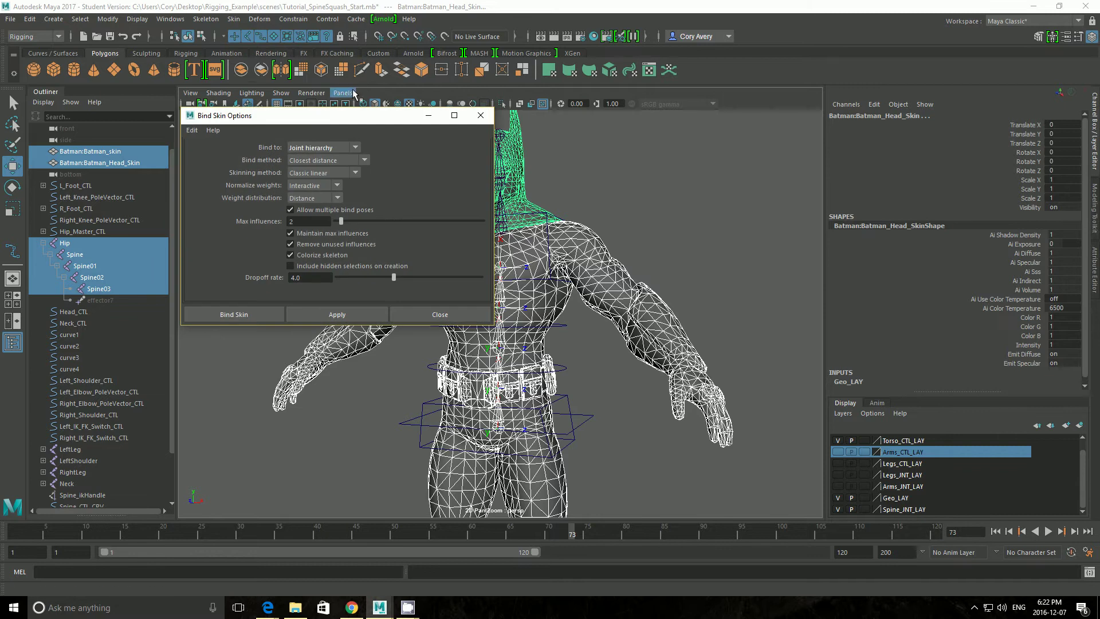
left_click(312, 161)
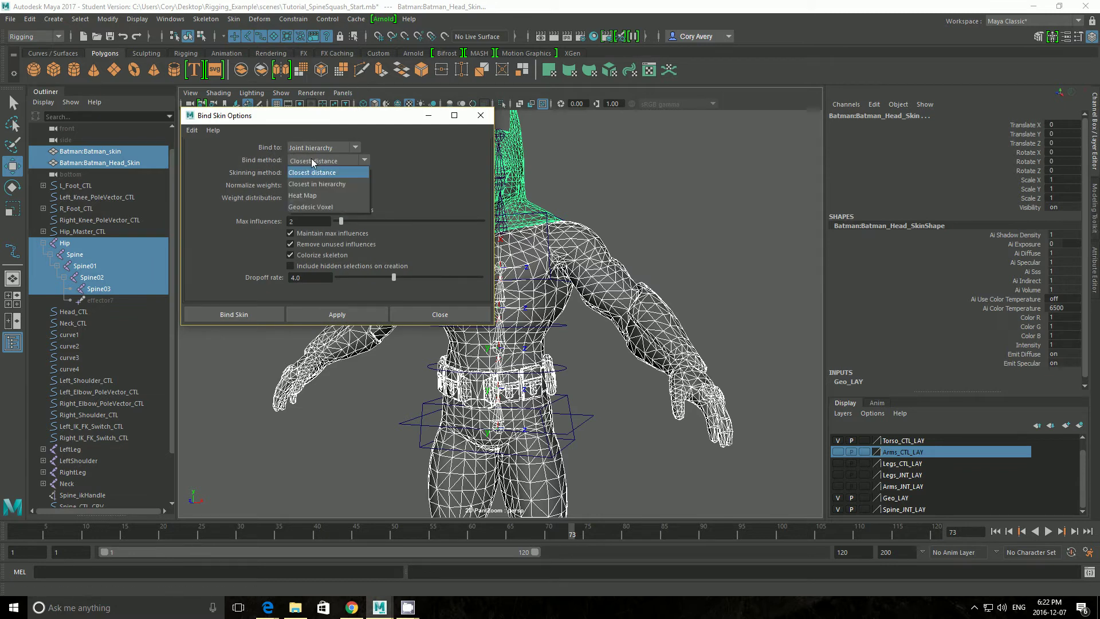
left_click(326, 207)
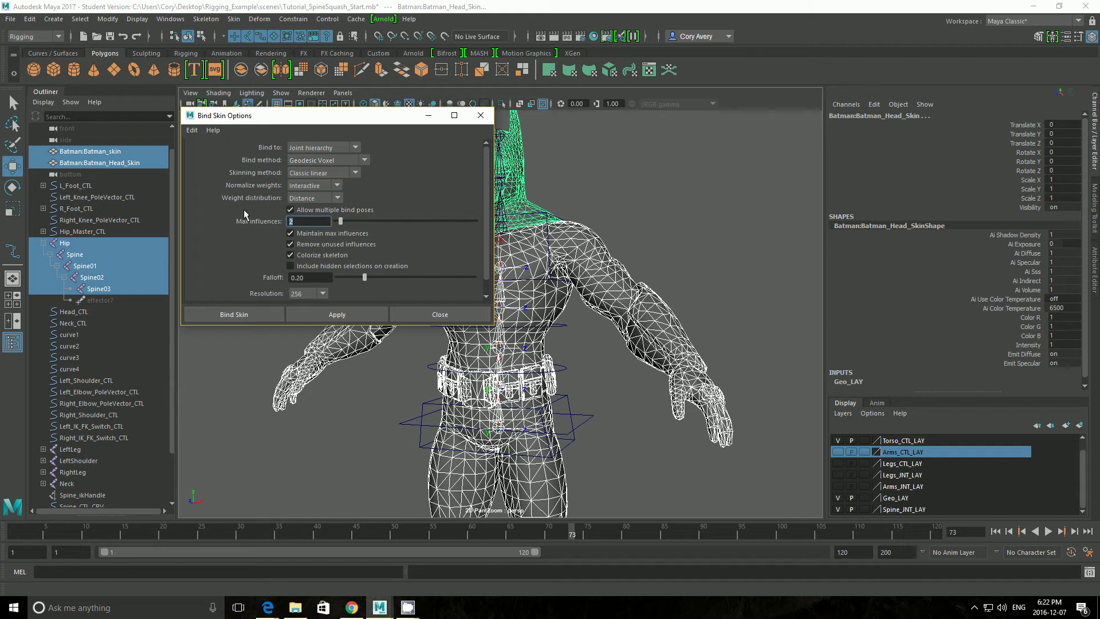
type("3")
left_click(228, 315)
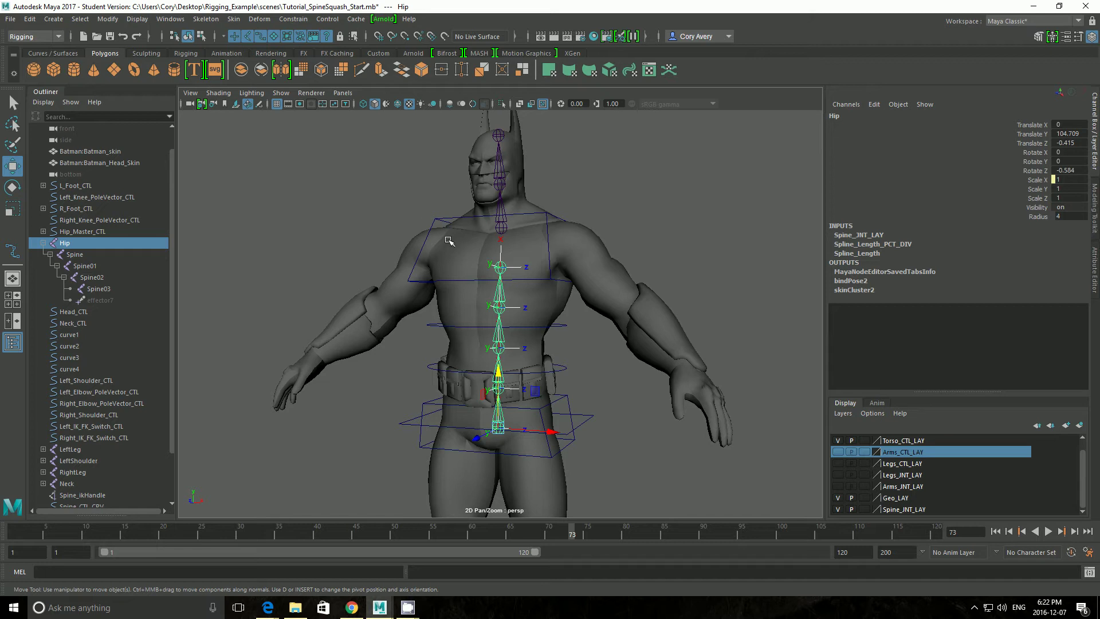
Test the bound torso by raising Torso_CTL to a Translate Y of about 66 and lowering it to about 13
left_click(434, 220)
left_click_drag(503, 210, 476, 147)
left_click_drag(476, 175, 512, 14, "alt")
right_click_drag(486, 260, 211, 343, "alt")
middle_click_drag(303, 287, 301, 326, "alt")
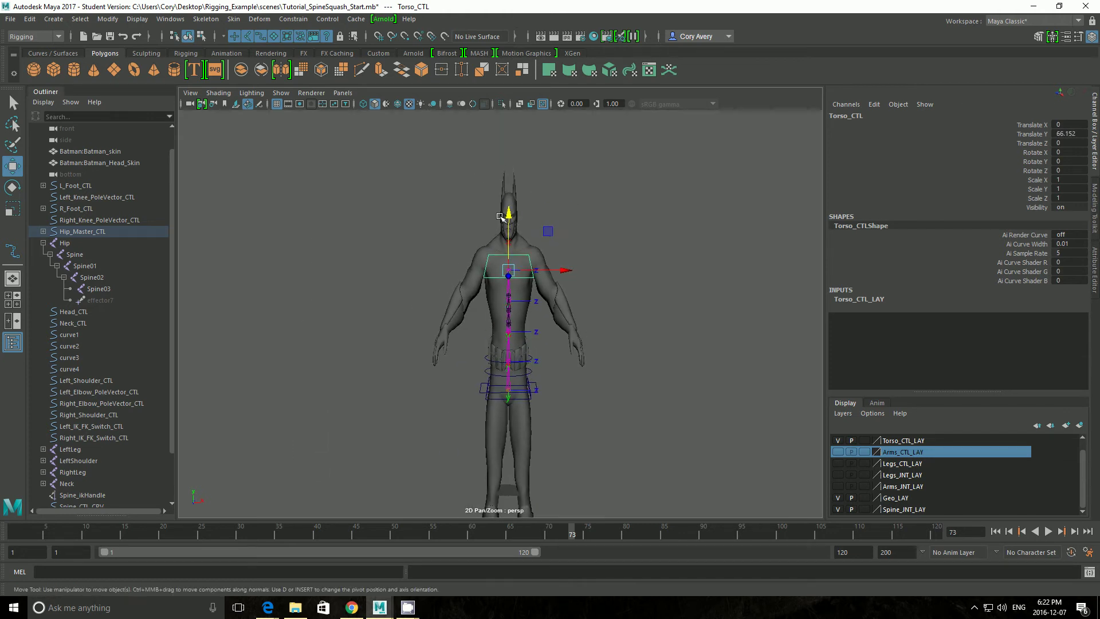
left_click_drag(515, 216, 495, 269)
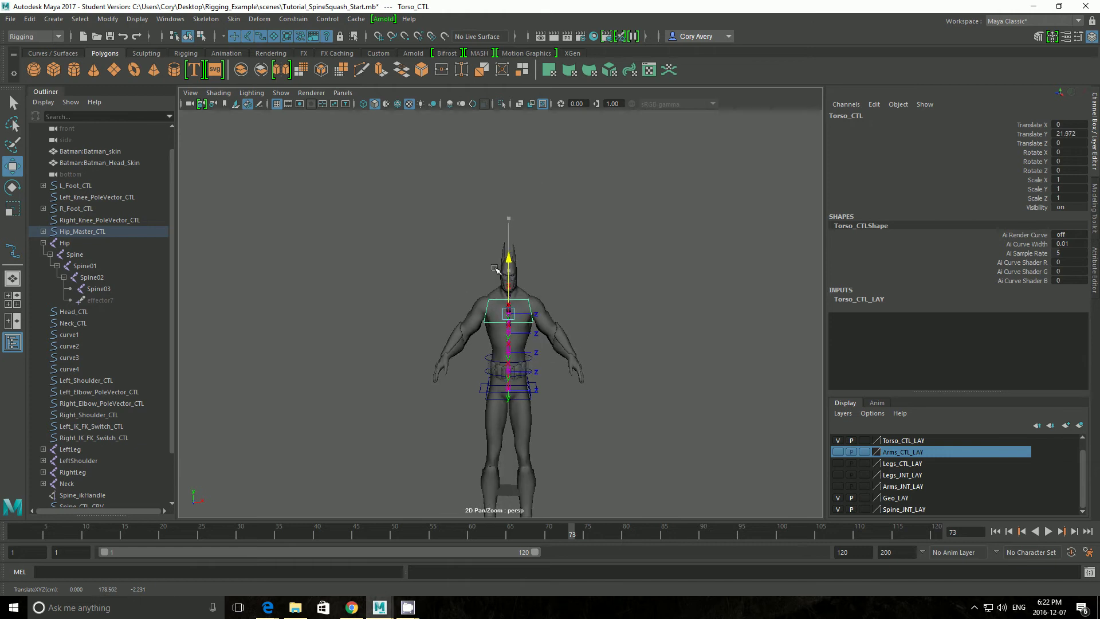
left_click_drag(495, 205, 485, 228)
left_click_drag(480, 186, 517, 318)
scroll(504, 240, "down", 3)
scroll(517, 318, "up", 5)
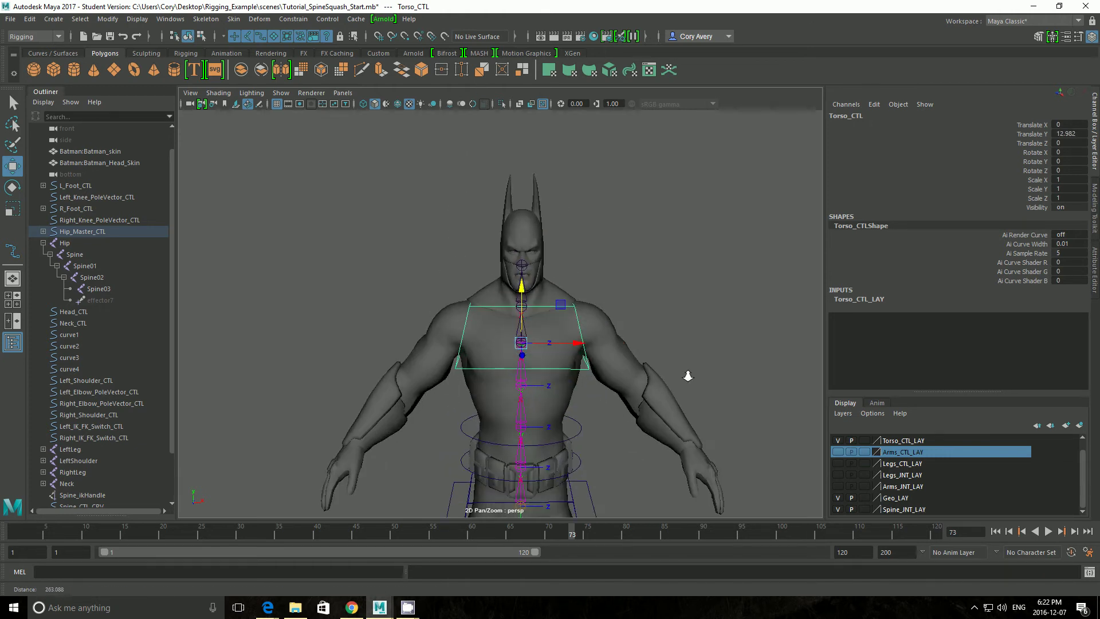
middle_click_drag(525, 304, 476, 186, "alt")
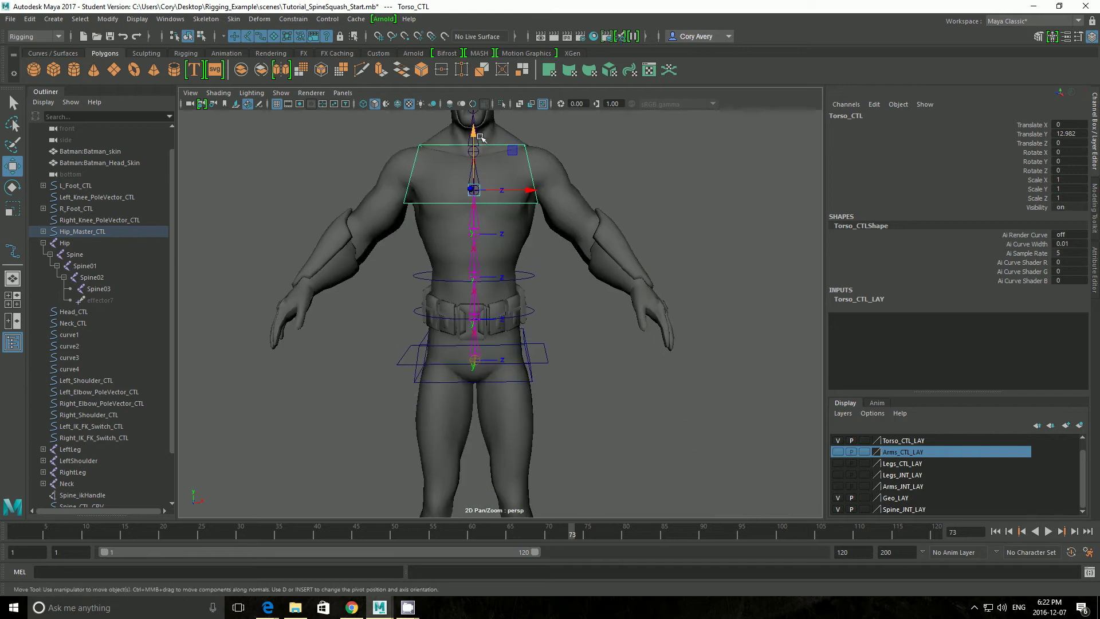
Try squashing the torso by lowering Torso_CTL to a Translate Y of about -33, vary its height, and undo the moves
left_click_drag(476, 186, 440, 247)
right_click_drag(440, 248, 487, 286, "alt")
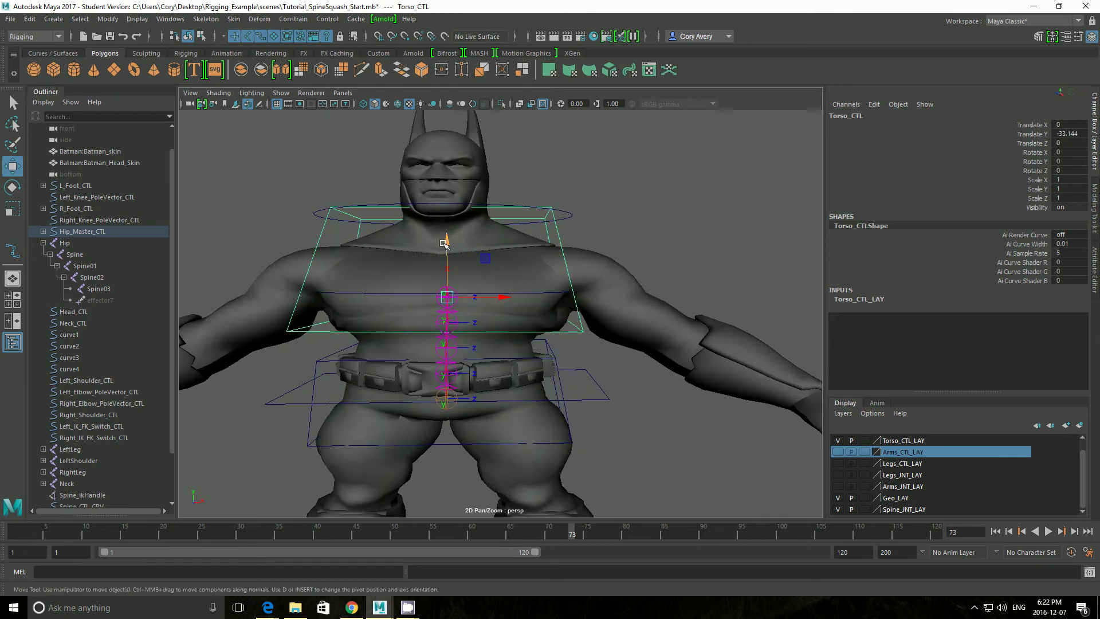
left_click_drag(444, 244, 431, 151)
scroll(484, 321, "down", 5)
left_click_drag(479, 235, 457, 207)
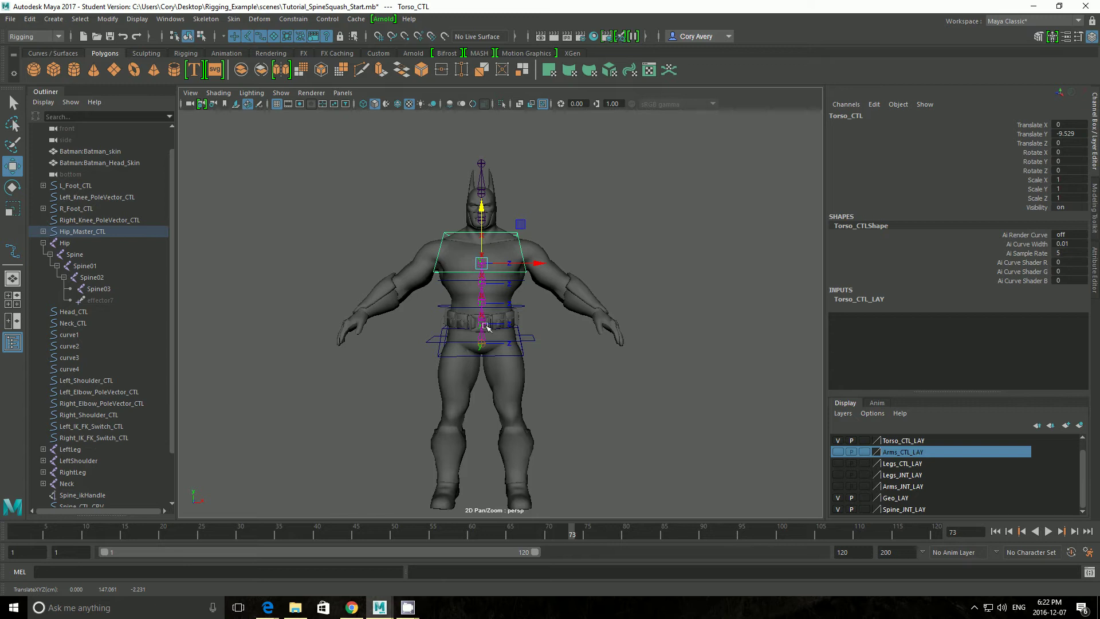
mouse_move(478, 212)
left_mouse_down()
mouse_move(479, 227)
mouse_move(479, 189)
mouse_move(477, 221)
mouse_move(475, 208)
mouse_move(464, 209)
left_mouse_up()
key("ctrl+z")
mouse_move(441, 382)
middle_mouse_down()
mouse_move(441, 367)
mouse_move(441, 401)
middle_mouse_up()
key("ctrl+z")
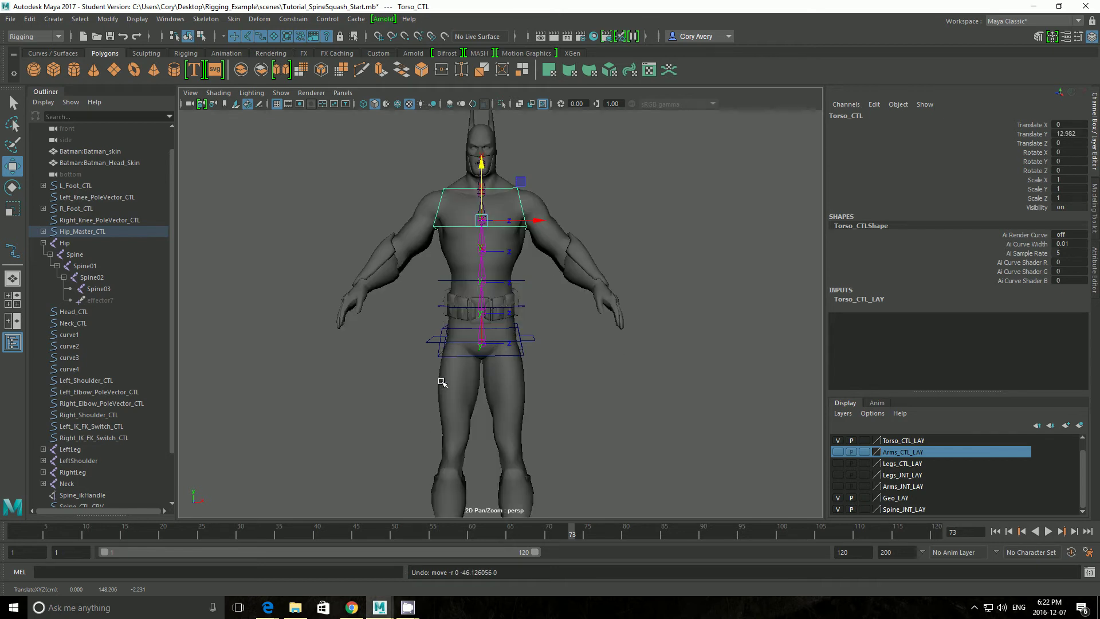
middle_click_drag(525, 344, 484, 344)
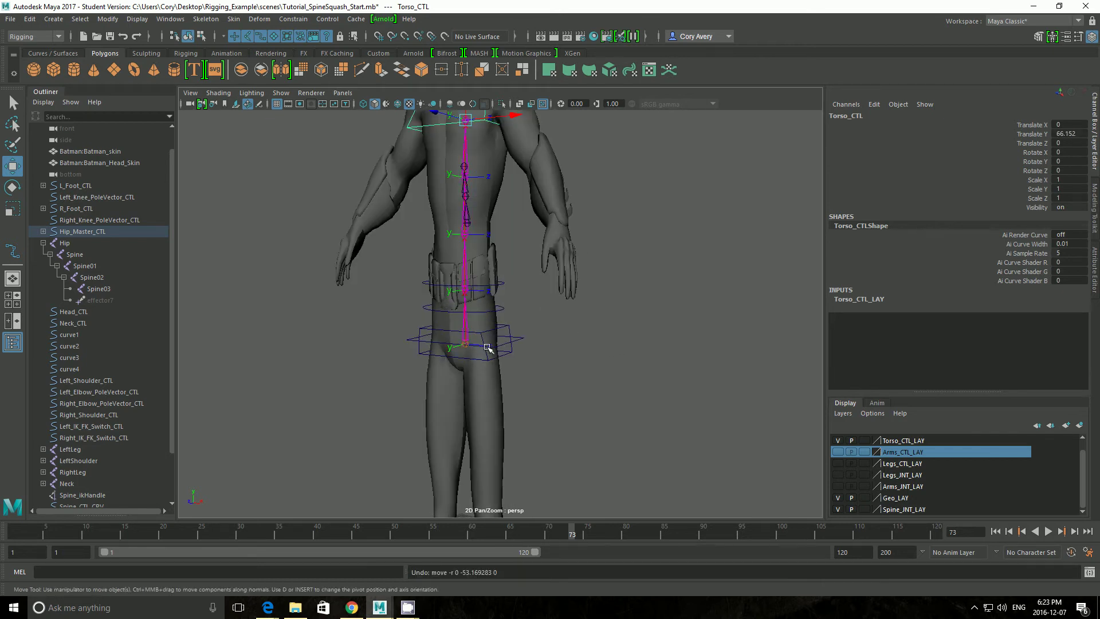
Reset Torso_CTL's Translate Y to 0 and clear the selection
left_click(1075, 134)
type("0")
key("Return")
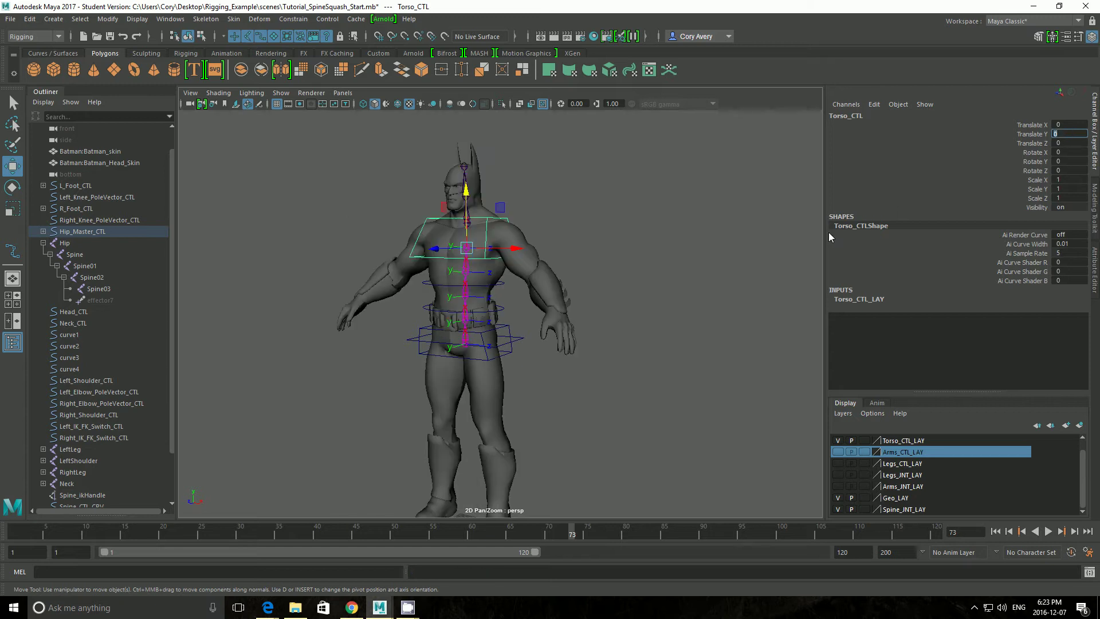
left_click(595, 308)
Open the Node Editor on the network linking the spine joints to the Spline_Length nodes
left_click_drag(641, 302, 590, 309, "alt")
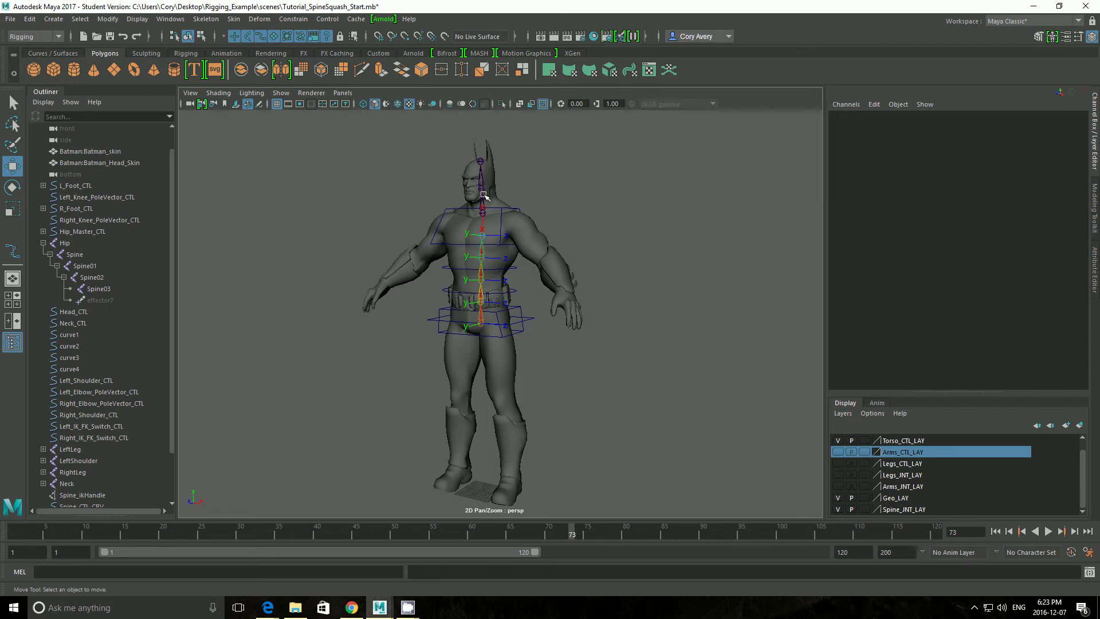
right_click_drag(502, 268, 648, 302, "alt")
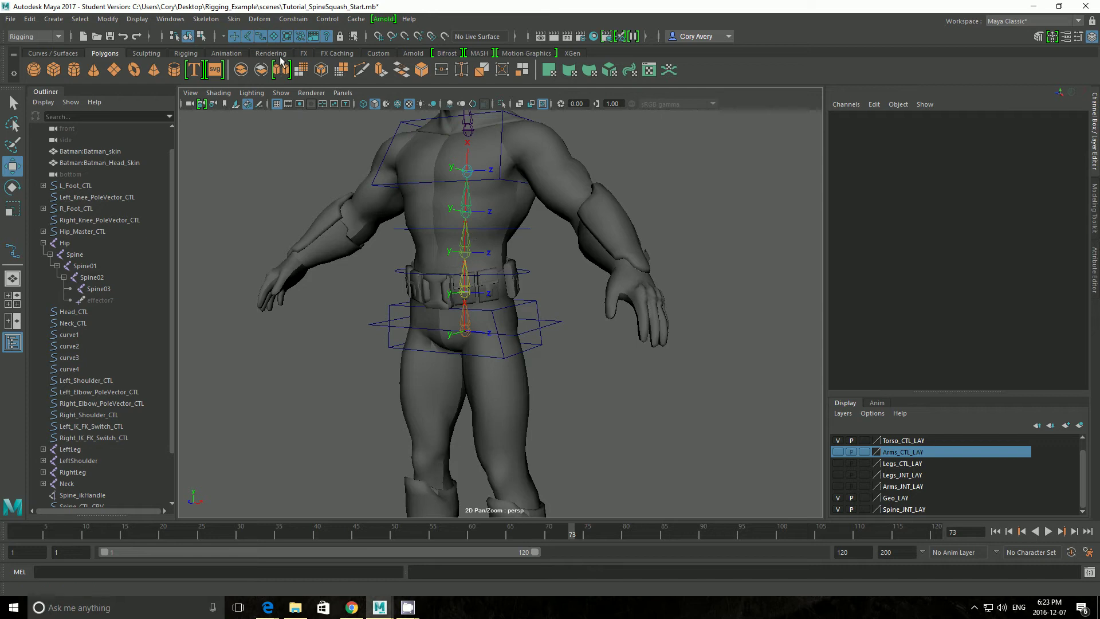
left_click(170, 19)
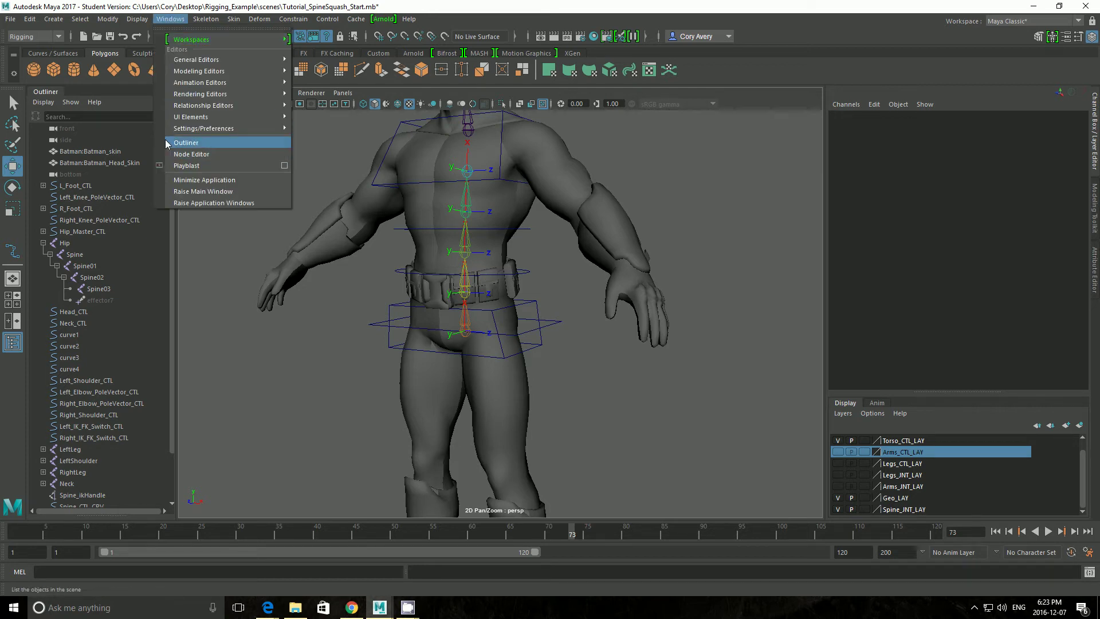
left_click(185, 155)
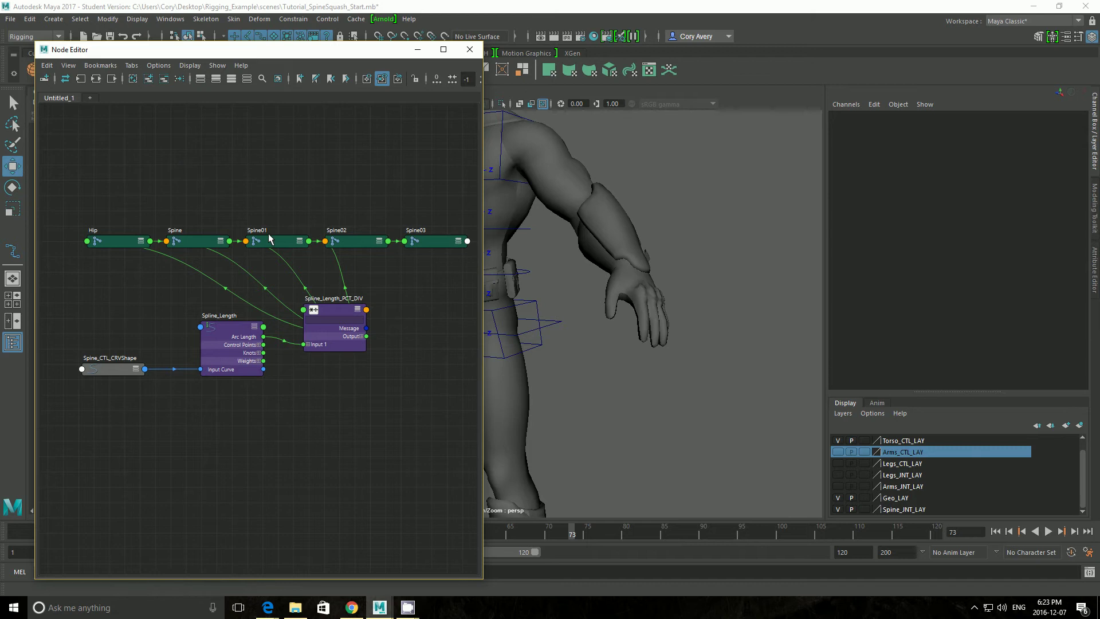
left_click_drag(54, 200, 472, 414)
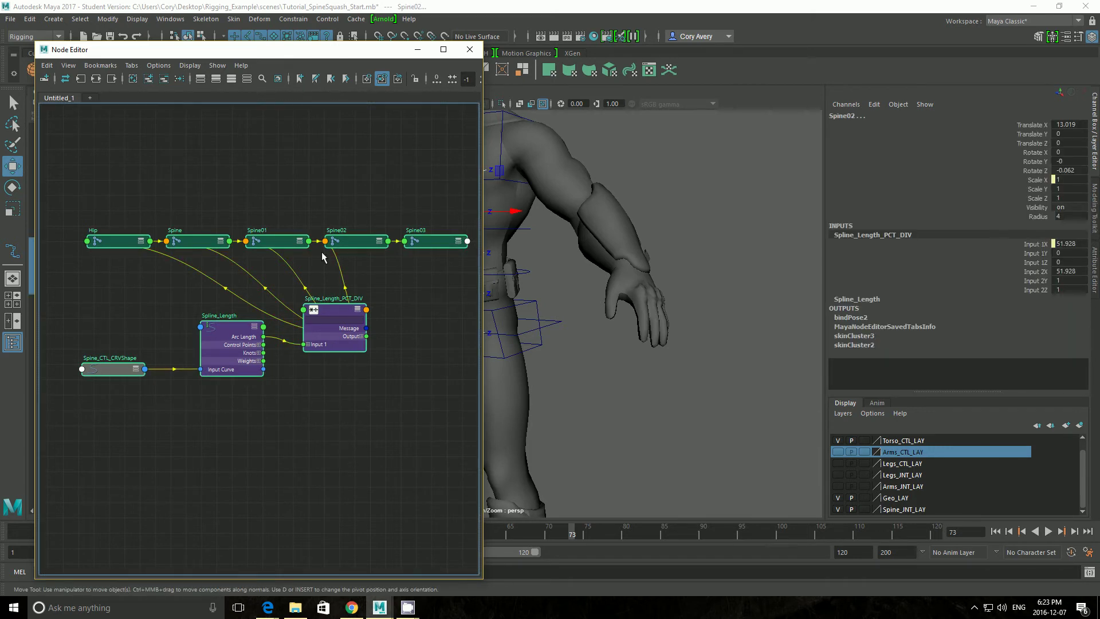
middle_click_drag(343, 241, 338, 129, "alt")
left_click(303, 297)
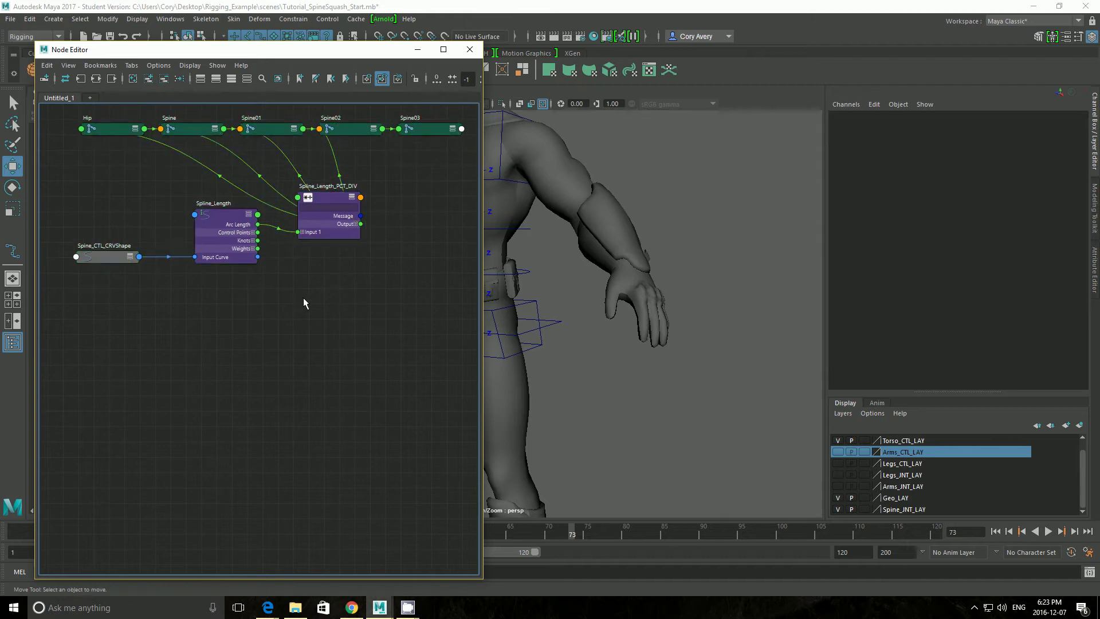
Create a multiplyDivide node in the empty area below the spine length network
key("Tab")
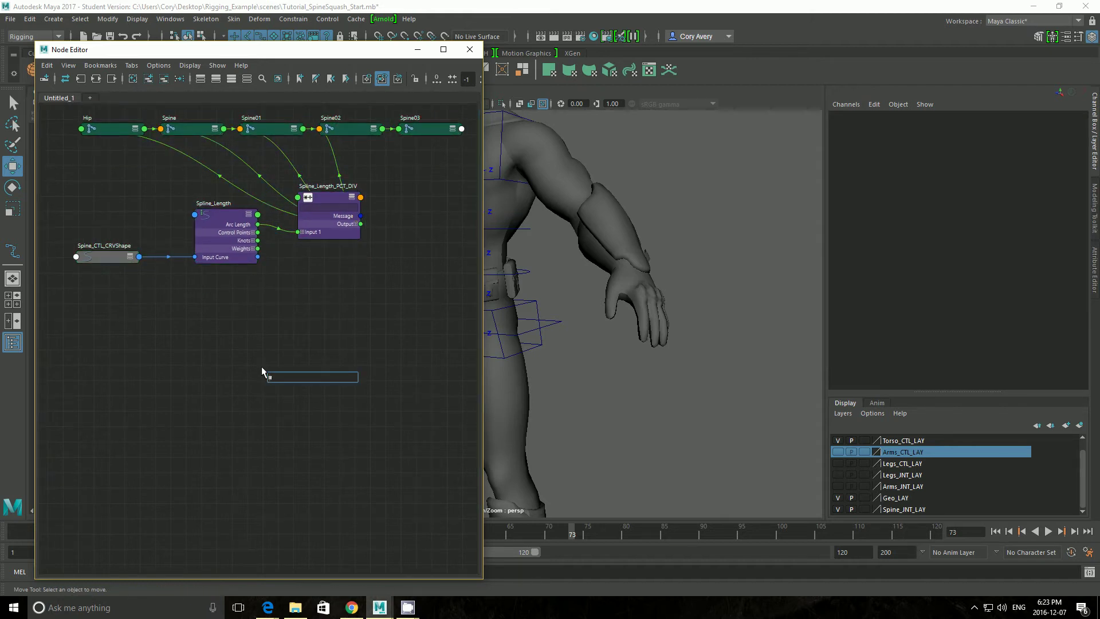
type("mult")
key("Down")
key("Down")
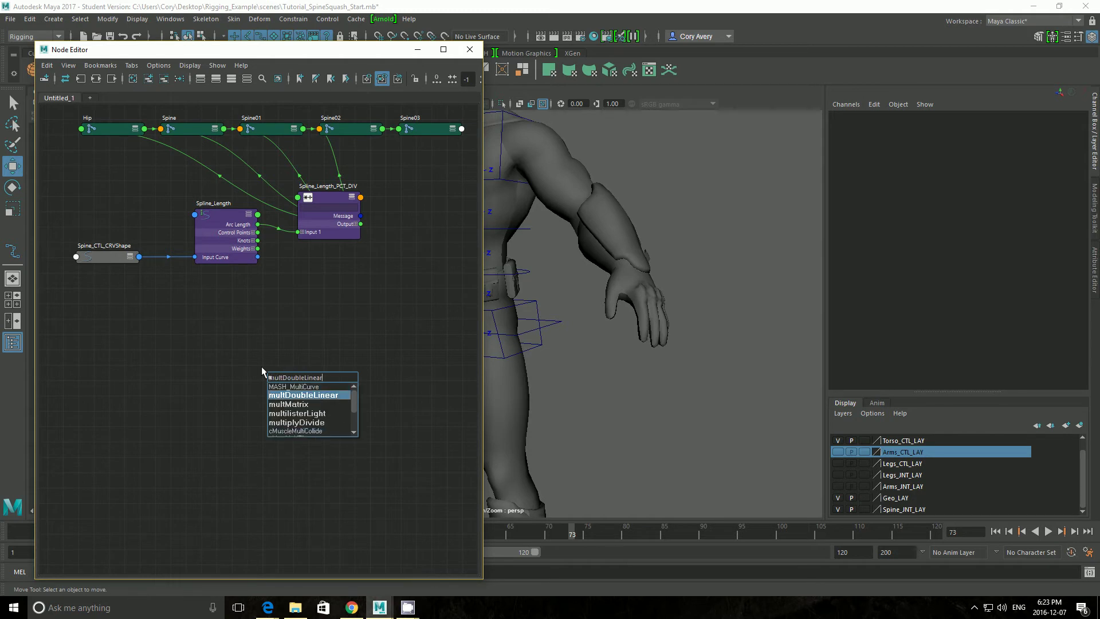
key("Down")
key("Down")
key("Down")
key("Return")
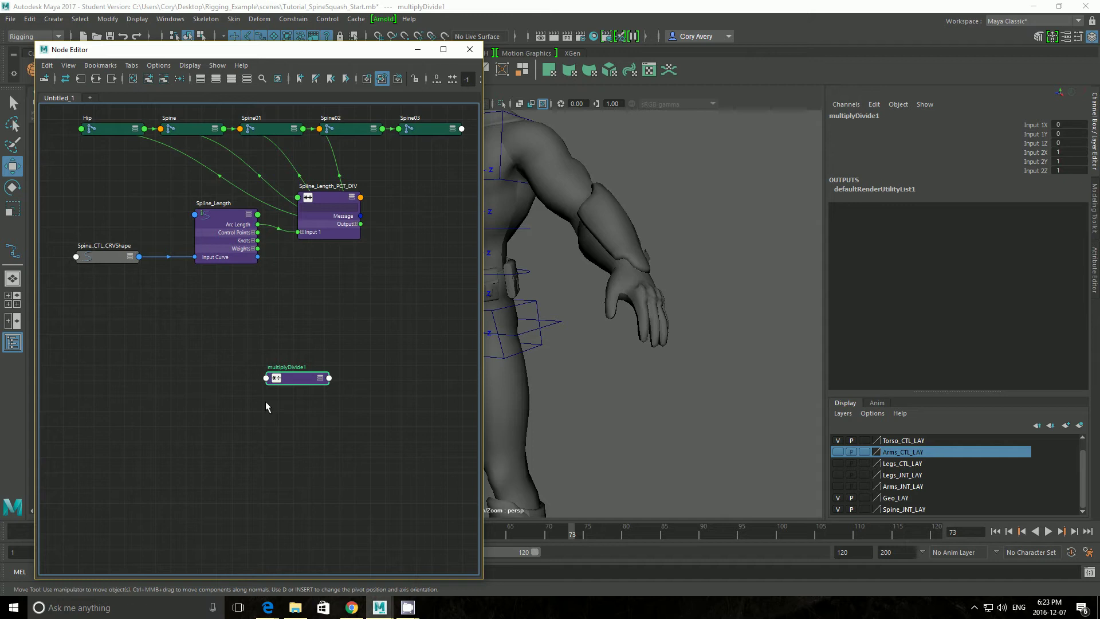
Duplicate the multiplyDivide1 node, place the copy directly below it, and clear the selection
left_click(290, 388)
left_click(296, 376)
key("ctrl+d")
left_click_drag(260, 485, 296, 410)
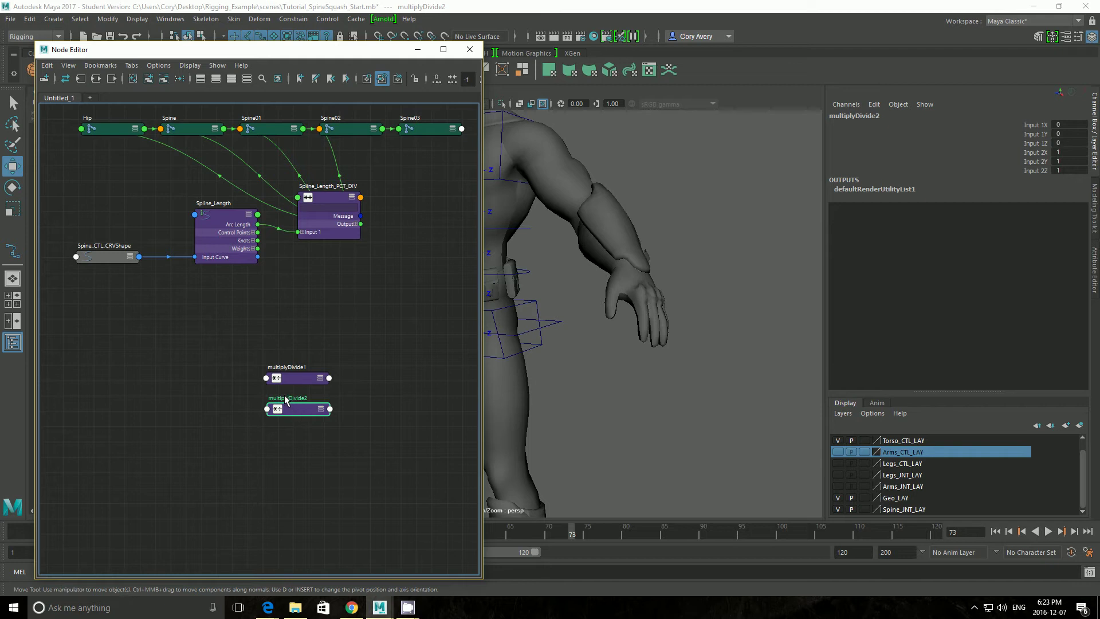
left_click(248, 366)
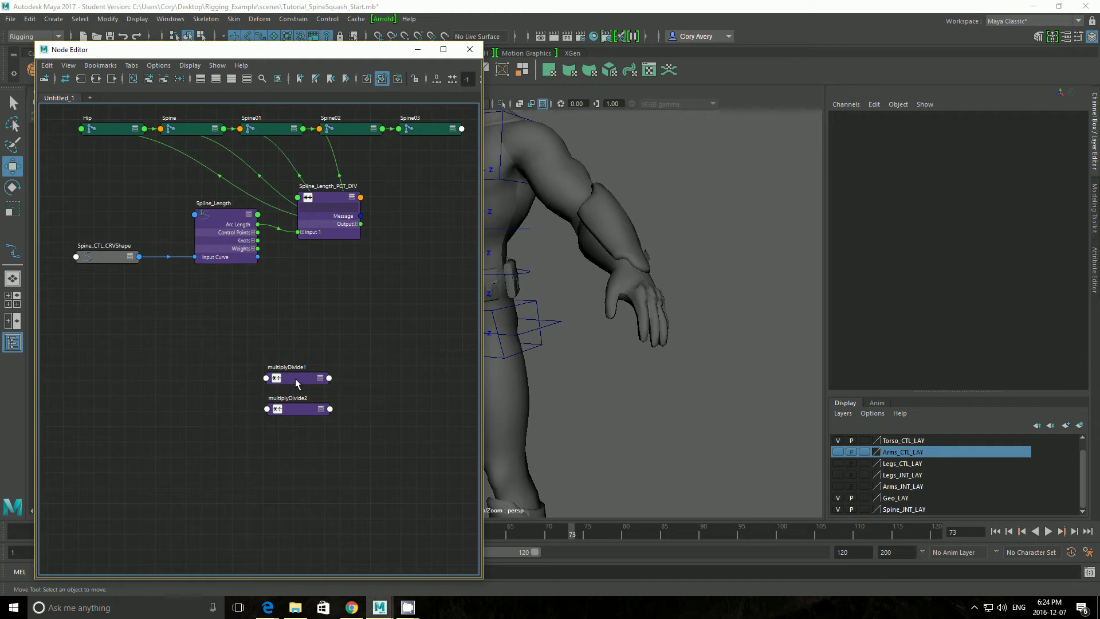
Place multiplyDivide1 beside Spline_Length_PCT_DIV and connect that node's Output X to multiplyDivide1's Input 1X
left_click_drag(295, 378, 312, 339)
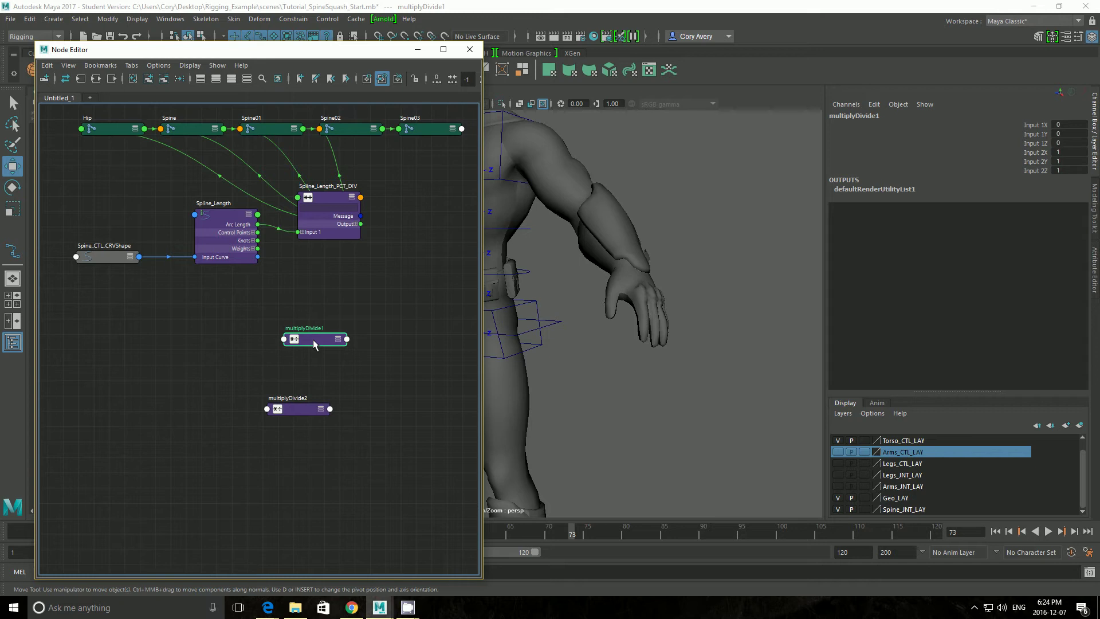
left_click_drag(313, 339, 408, 216)
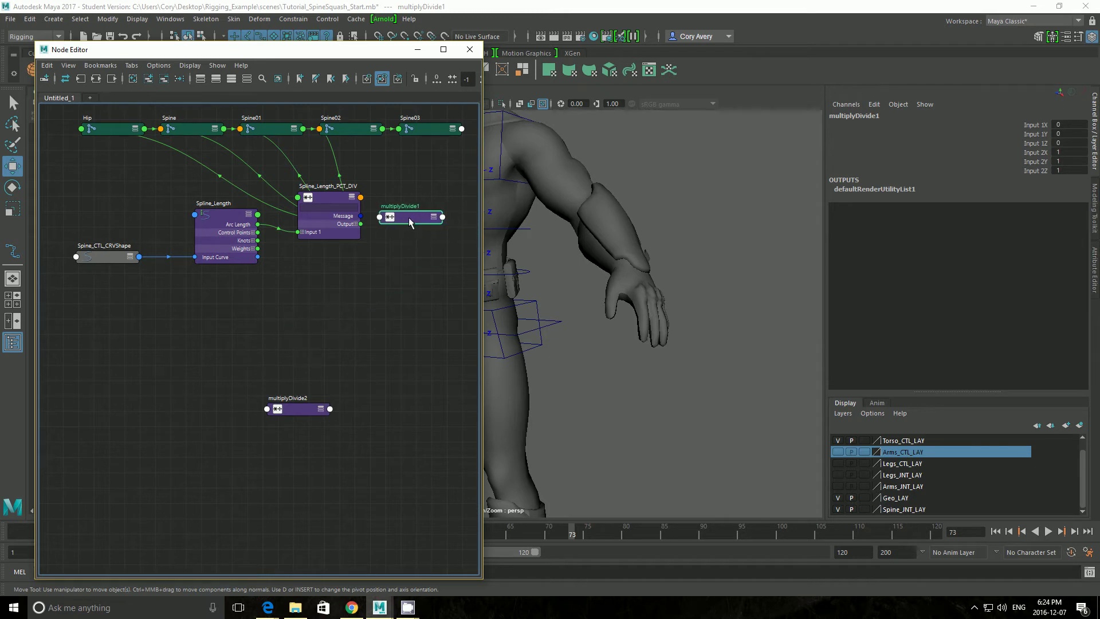
middle_click_drag(392, 284, 346, 398, "alt")
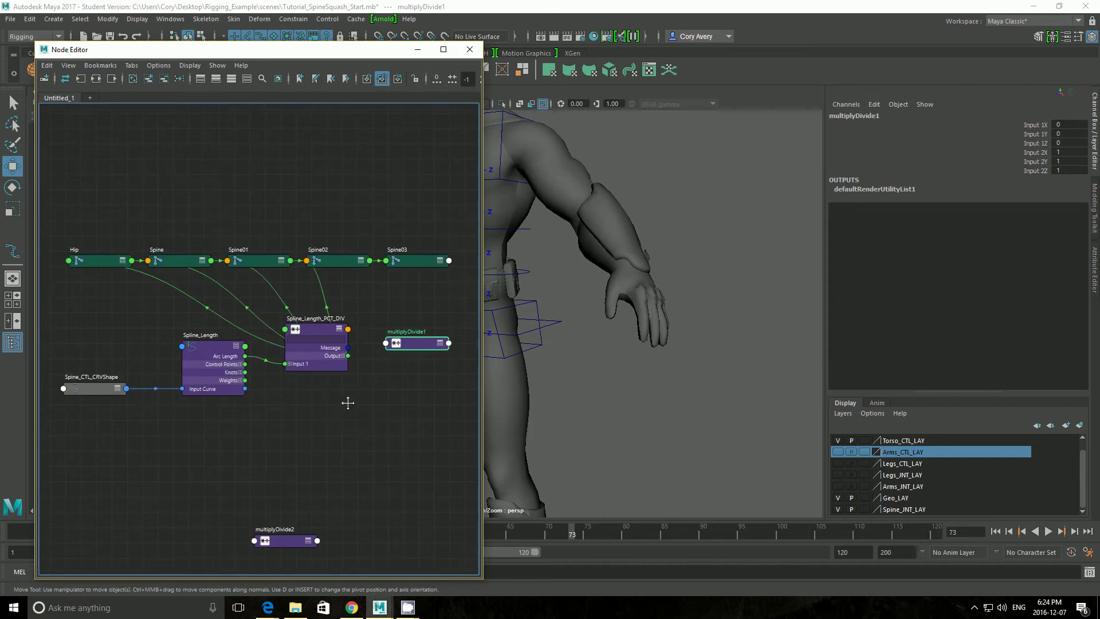
left_click(343, 355)
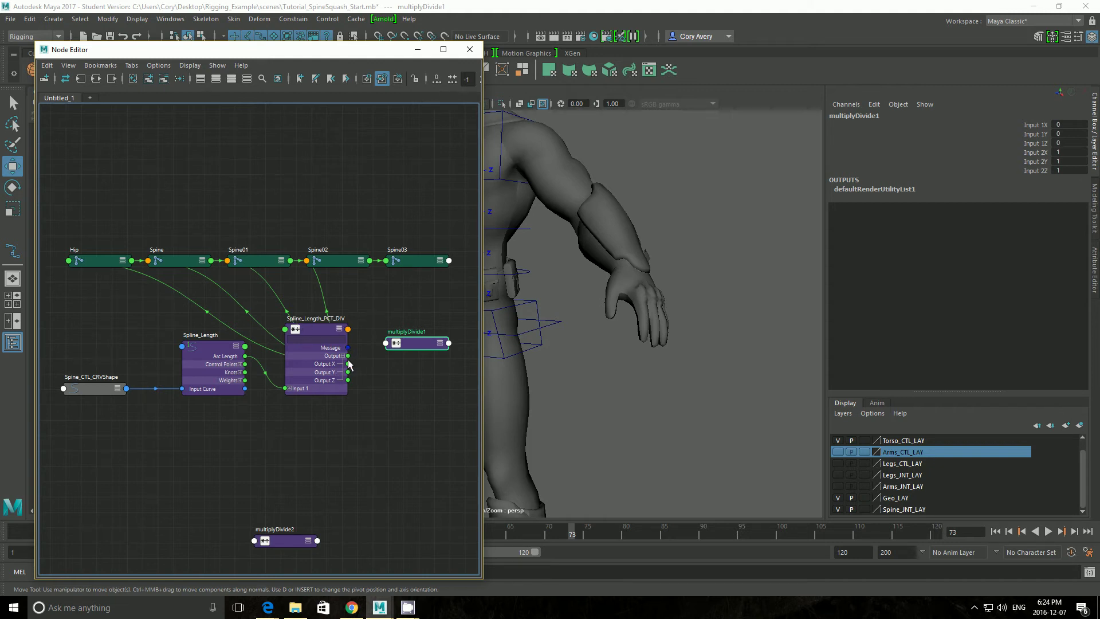
left_click_drag(347, 363, 385, 342)
mouse_move(413, 350)
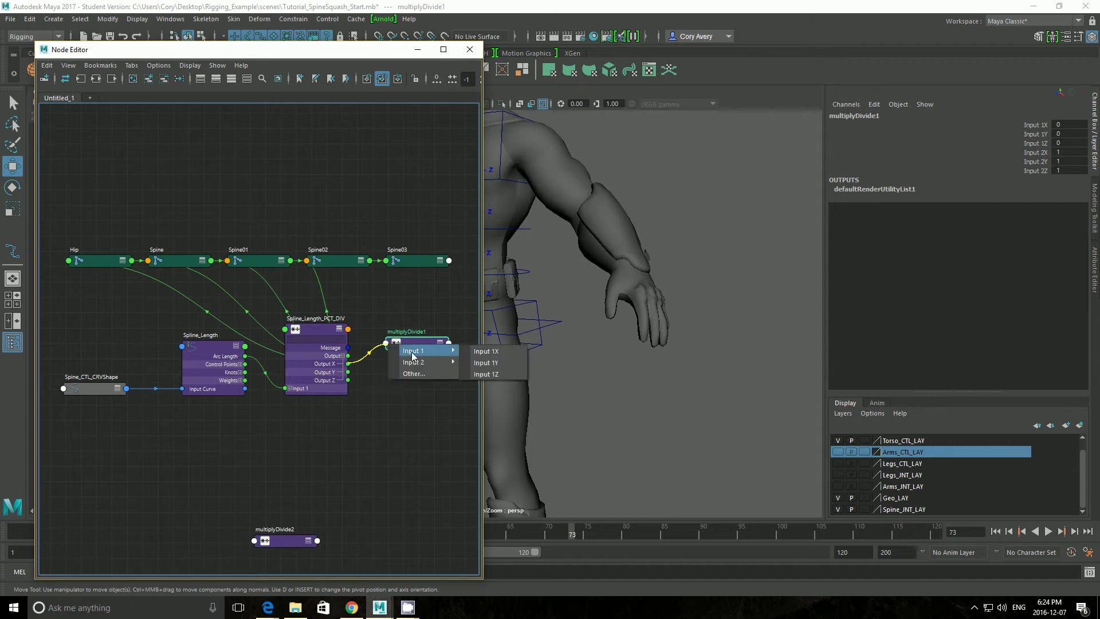
left_click(488, 352)
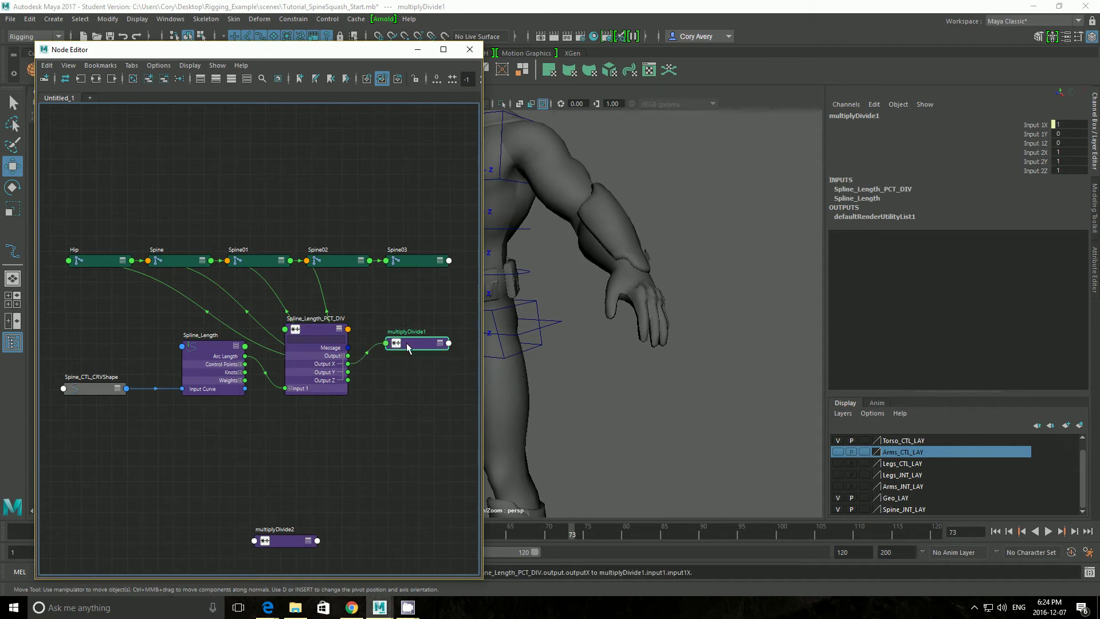
Set multiplyDivide1's operation to Power and the first value of its Input 2 to 0.5
left_click_drag(408, 343, 409, 330)
double_click(409, 330)
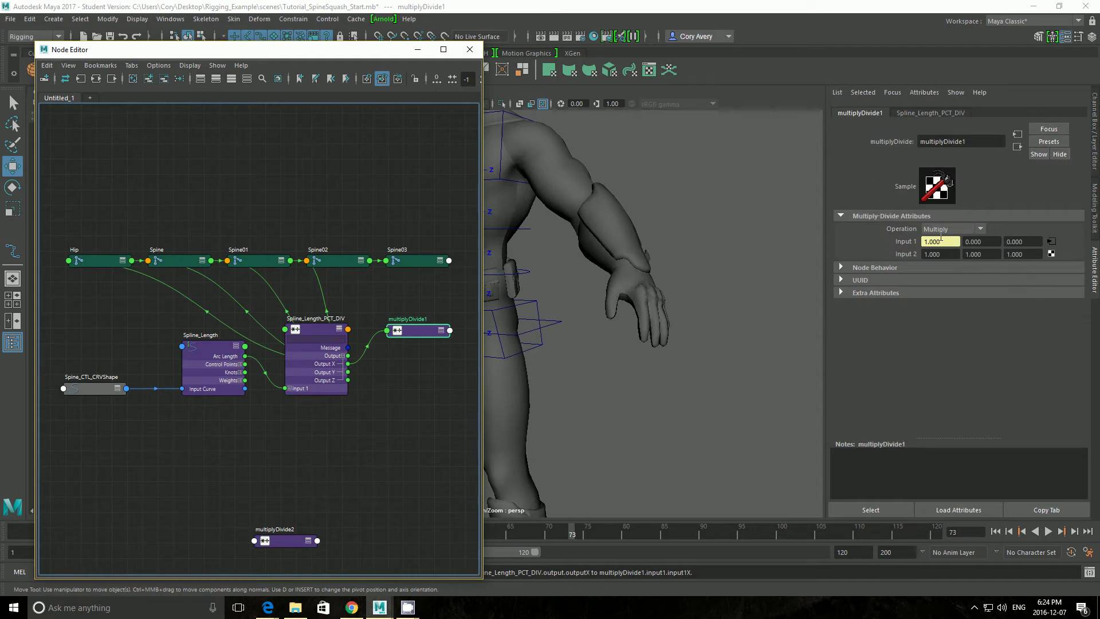
left_click(983, 228)
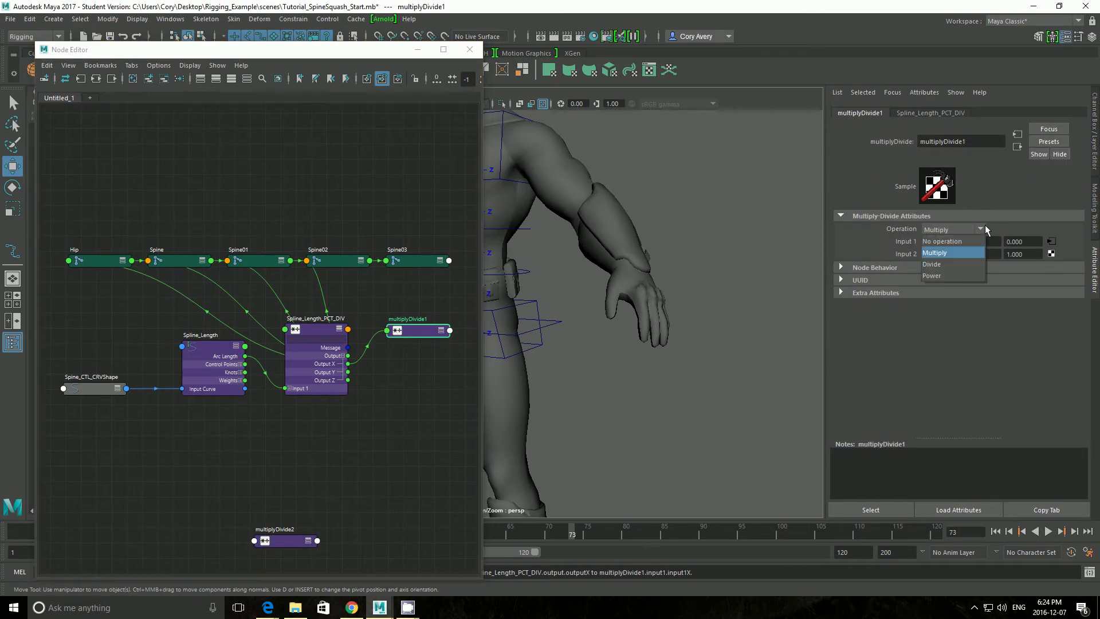
left_click(948, 274)
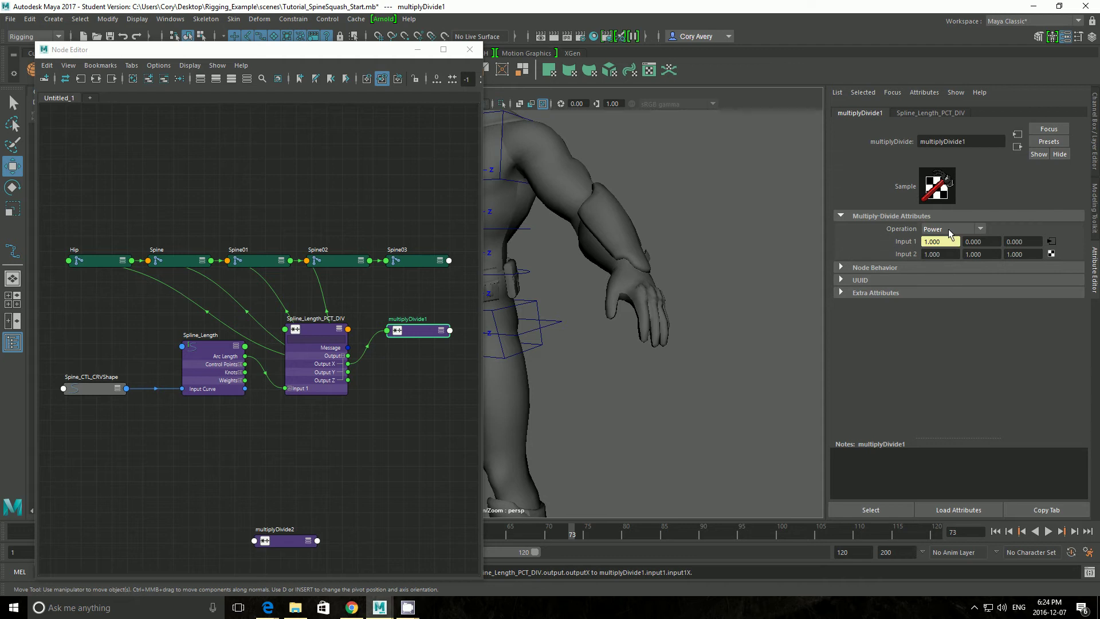
left_click(945, 253)
left_click(934, 254)
double_click(934, 255)
type(".5")
key("Tab")
left_click(412, 333)
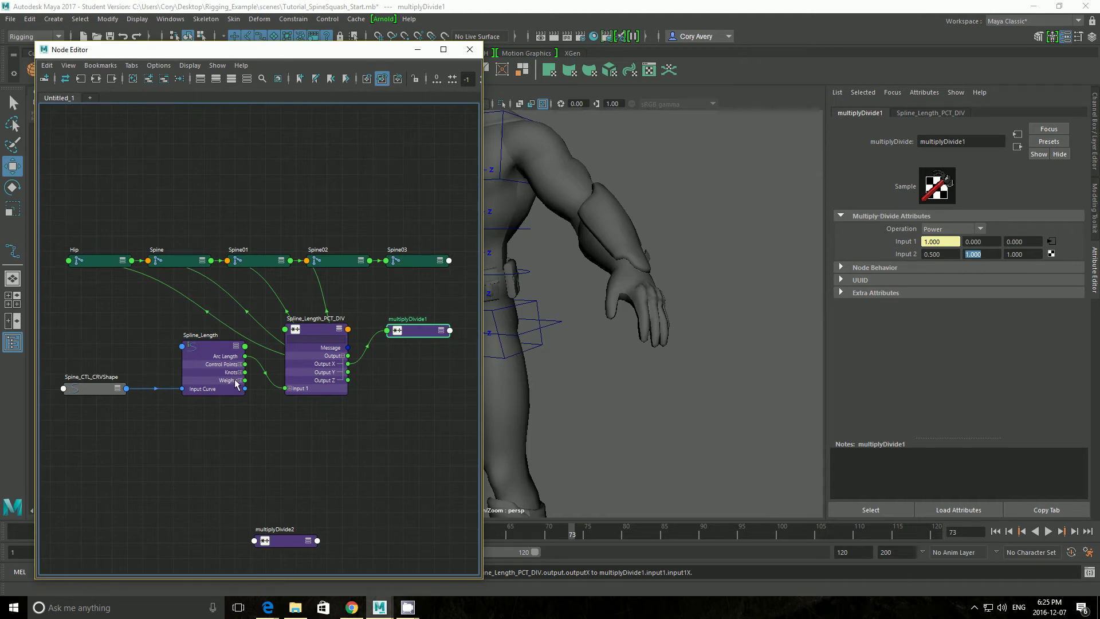
Rename the multiplyDivide1 node to Spline_Length_PCT_SQRT_POW
double_click(425, 319)
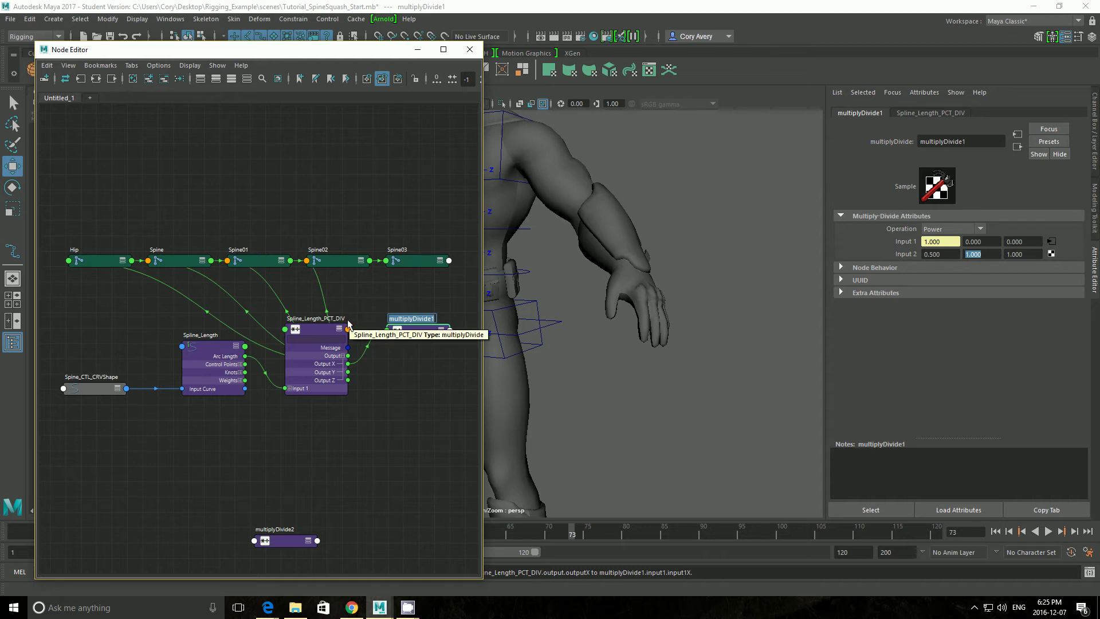
type("Splin")
type("e_Length")
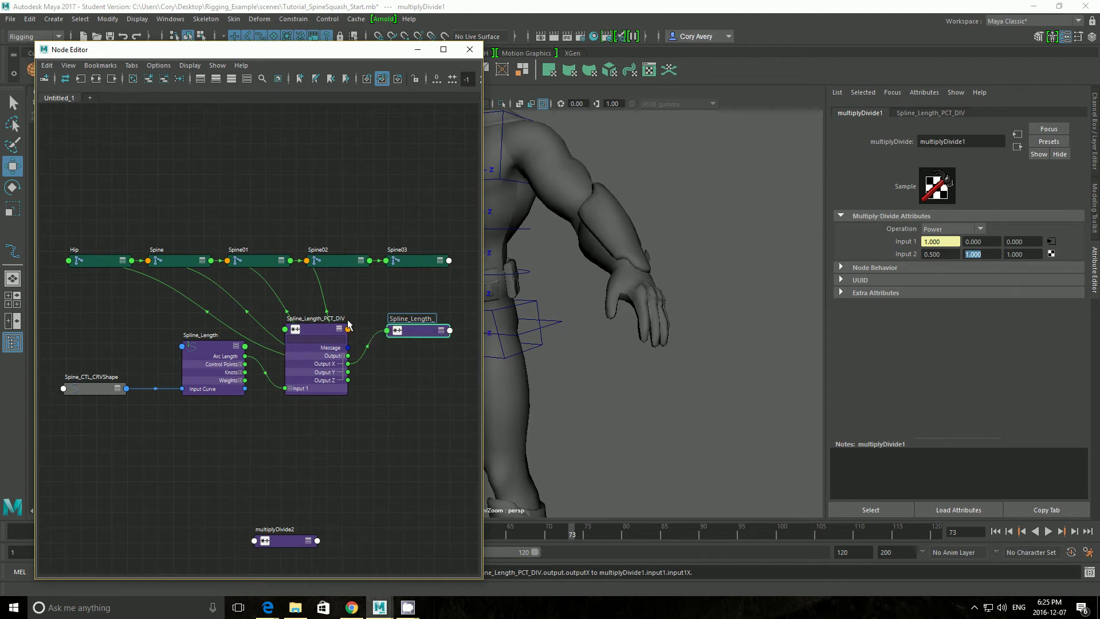
type("_")
type("PCT")
type("_")
type("SQRT")
type("_")
type("POW")
key("Return")
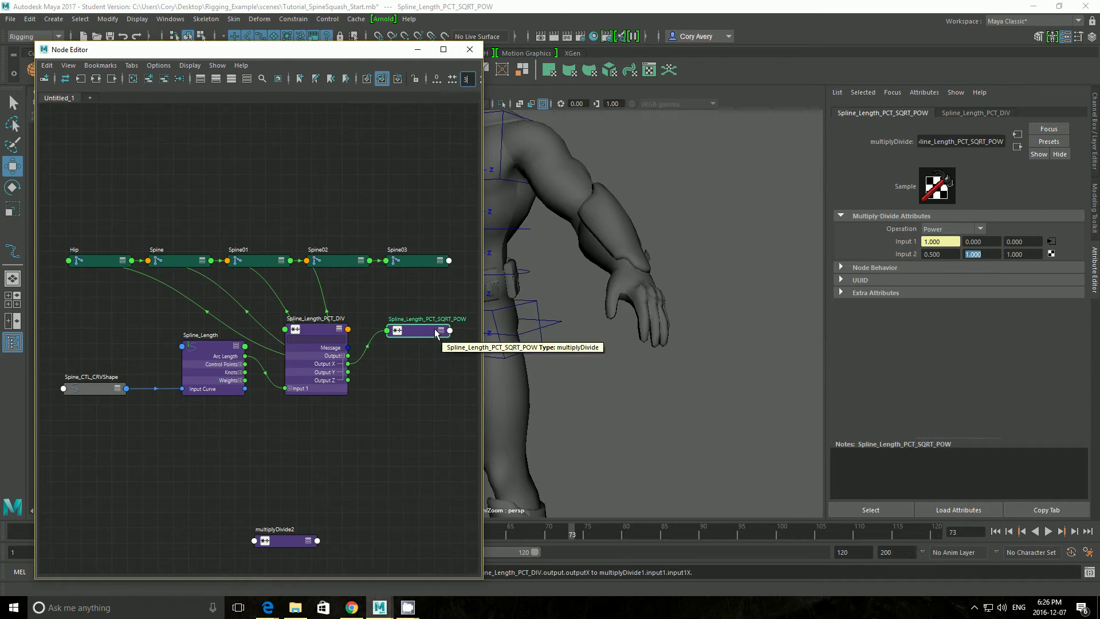
Show all attributes of the Spline_Length_PCT_SQRT_POW node in the graph
key("3")
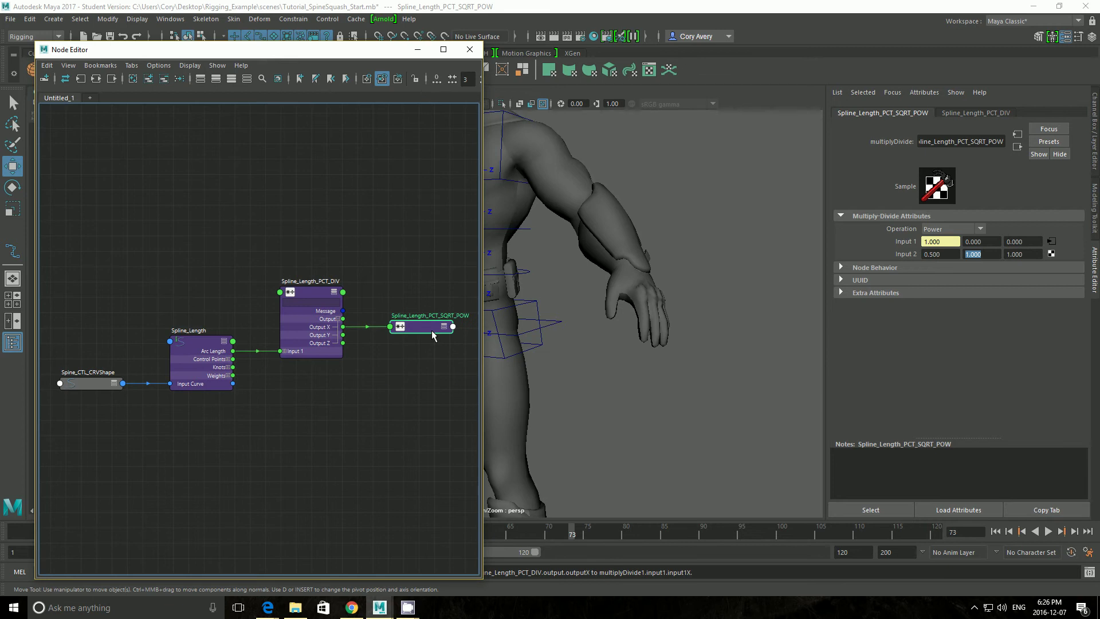
key("3")
scroll(417, 286, "down", 6)
scroll(417, 287, "up", 3)
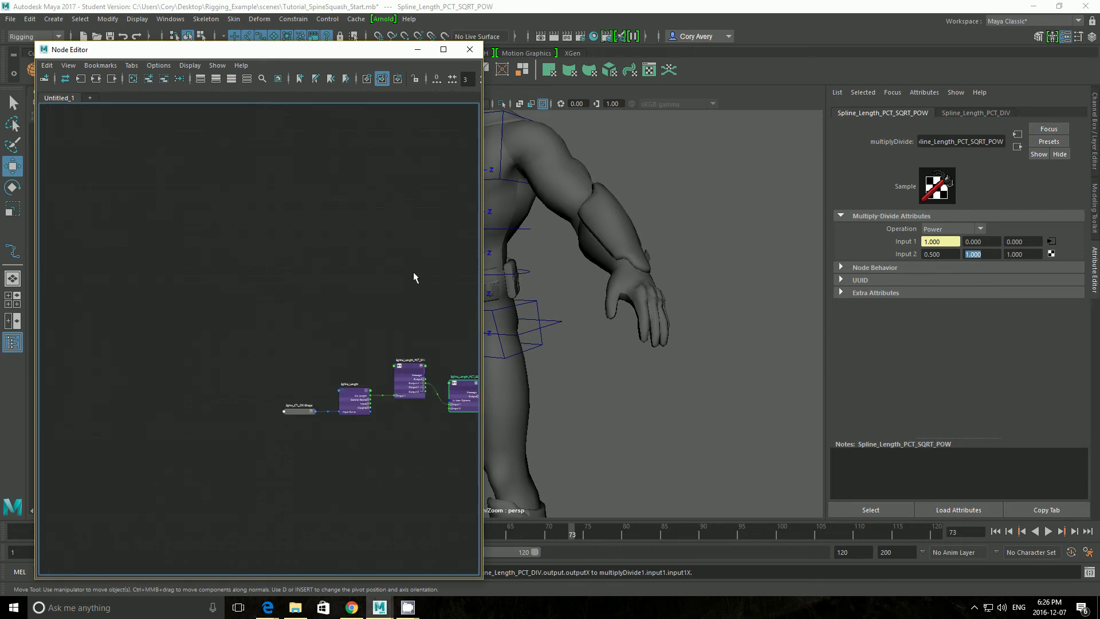
scroll(369, 263, "down", 2)
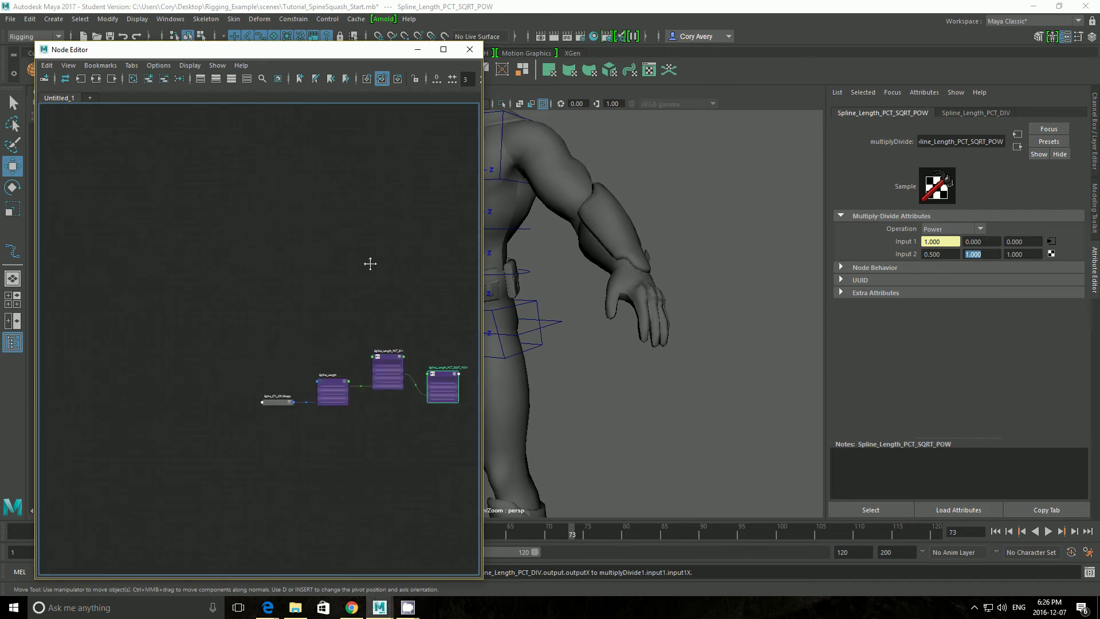
Try to reduce the graph's traversal depth, and widen the Node Editor window
left_click(452, 82)
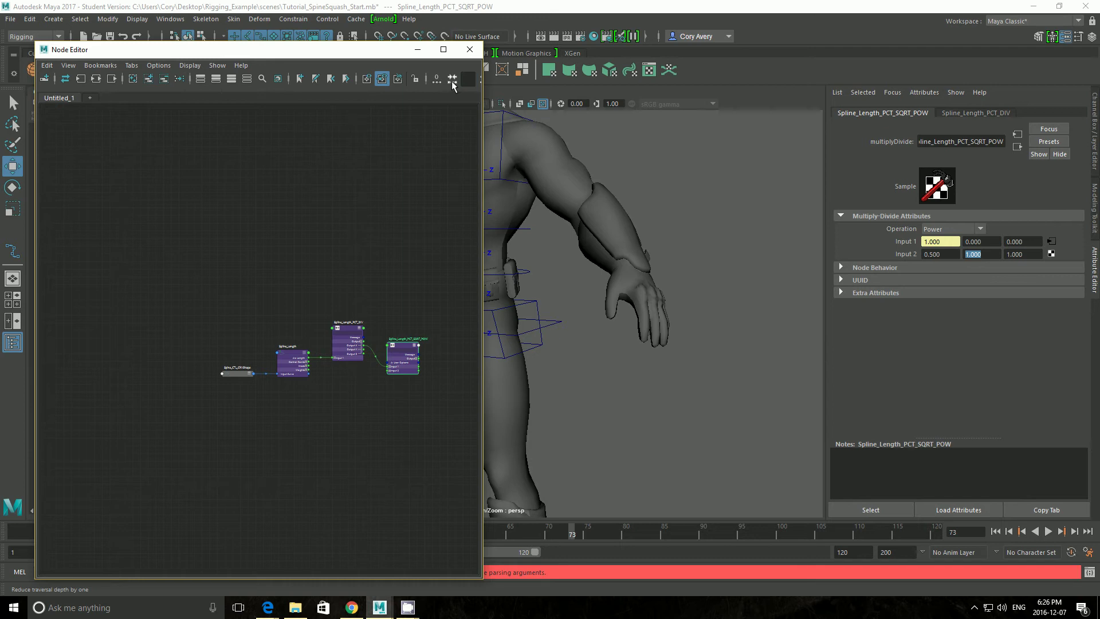
left_click(410, 166)
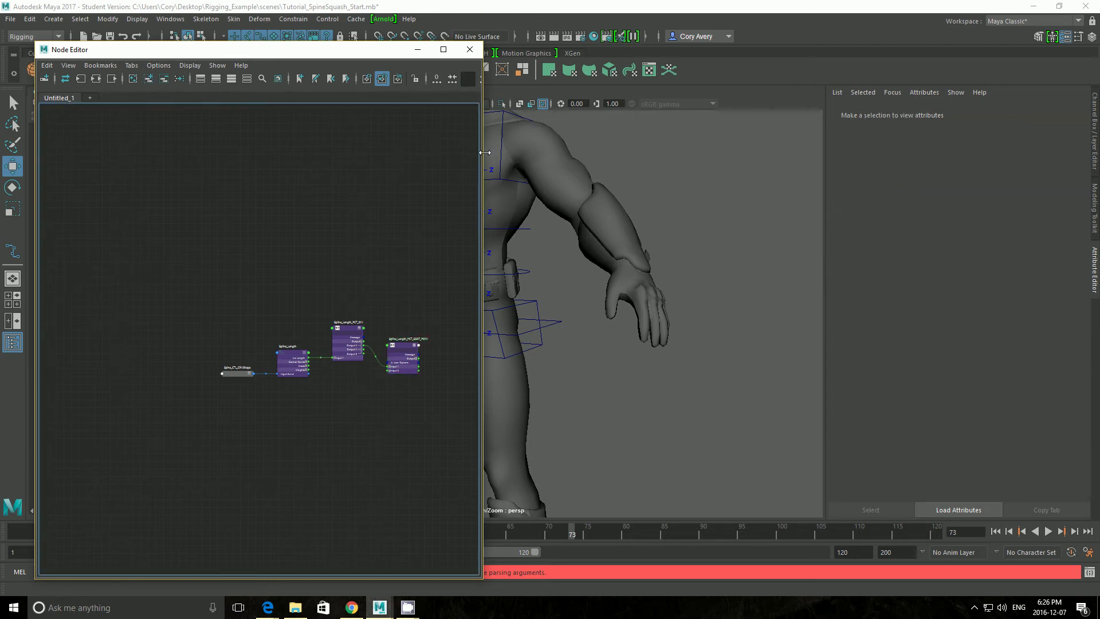
left_click_drag(481, 152, 598, 150)
Undo the recent changes to the power node and redo them
key("ctrl+z")
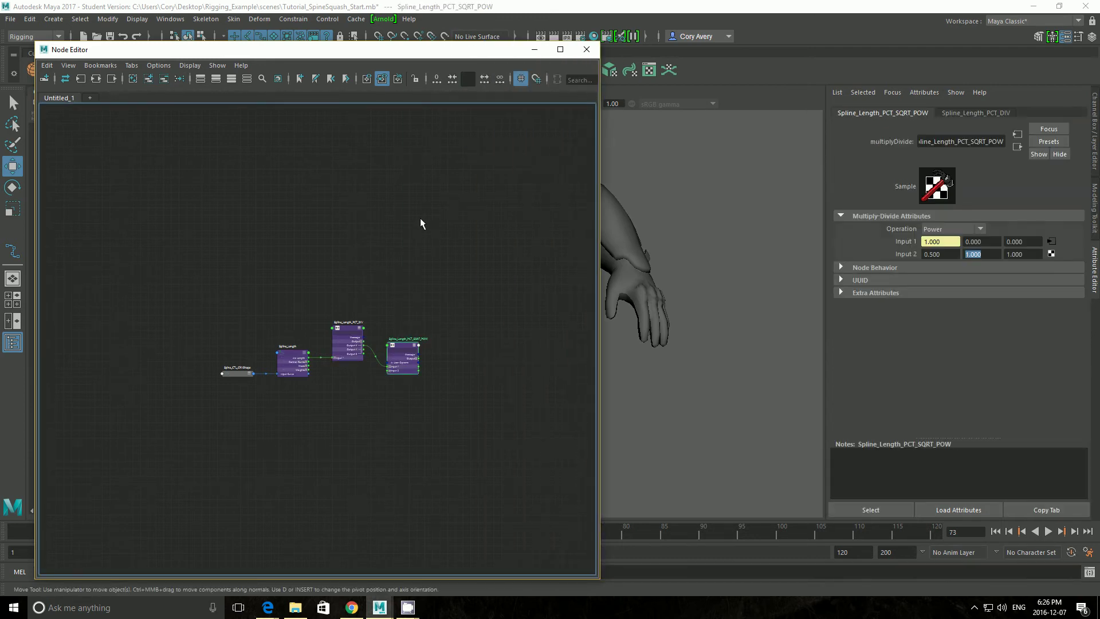
key("ctrl+z")
key("shift+z")
key("ctrl+z")
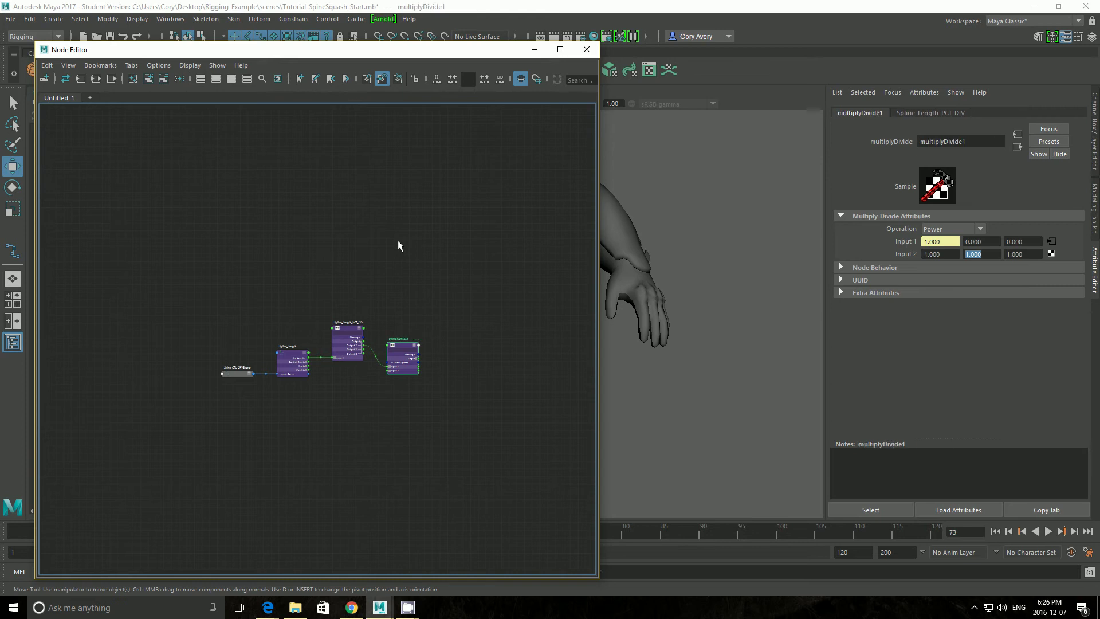
key("shift+z")
key("shift+z")
key("shift+z")
Move the Node Editor clear of the Outliner and add the joints Hip through Spine03 to the graph
left_click_drag(426, 58, 669, 79)
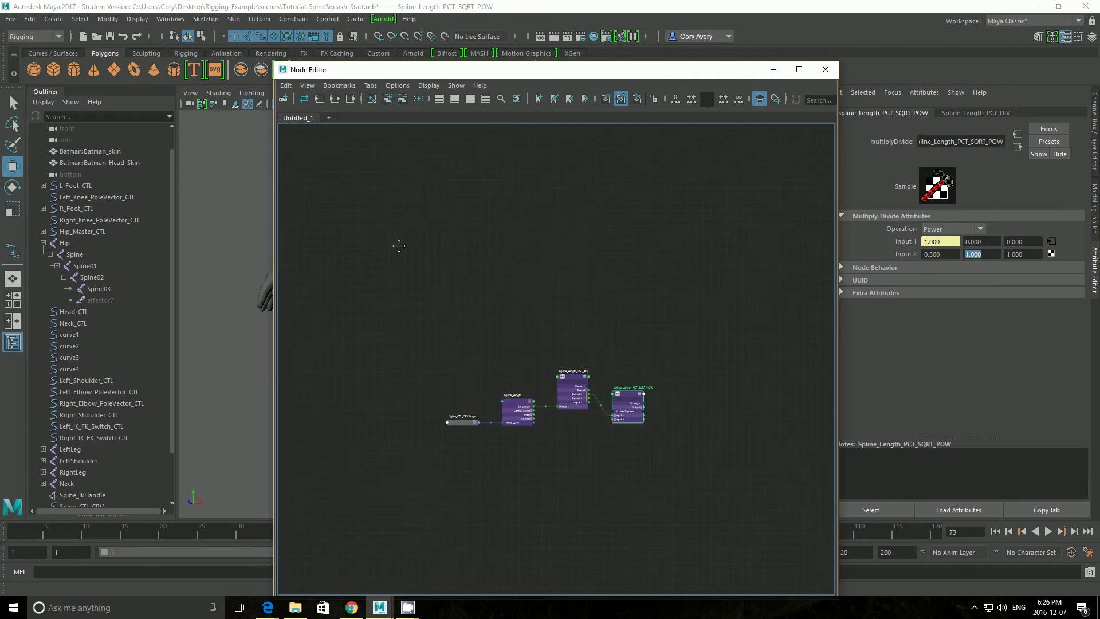
key("a")
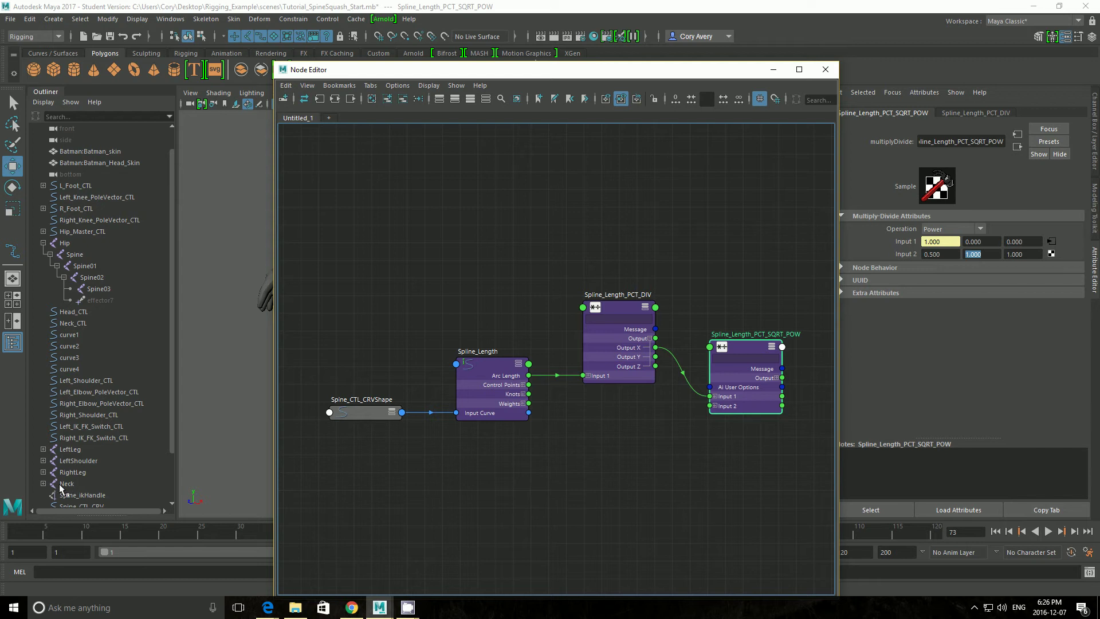
left_click(63, 244)
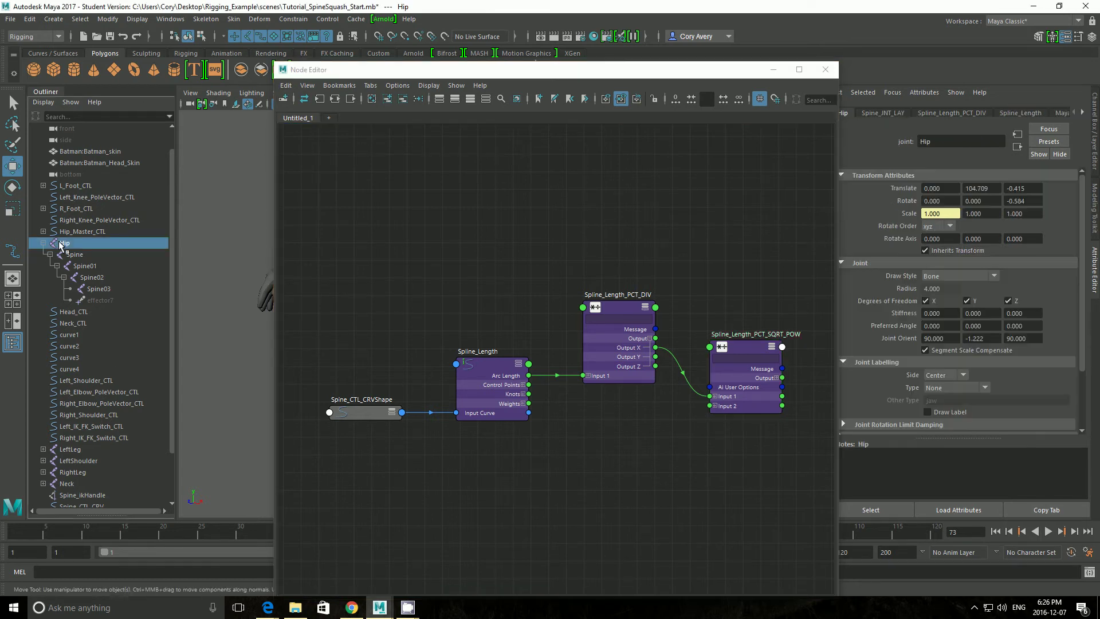
left_click(97, 289, "shift")
left_click_drag(625, 176, 597, 198)
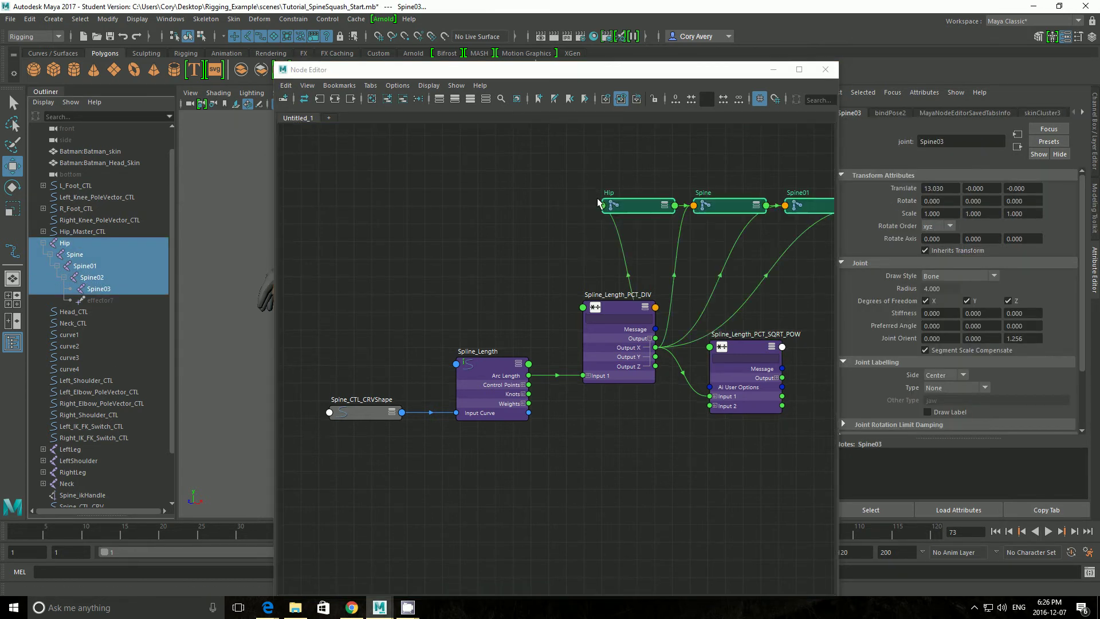
Position the joint row above the utility nodes and move Spine03 up and away from the other joints
middle_click_drag(659, 240, 421, 268)
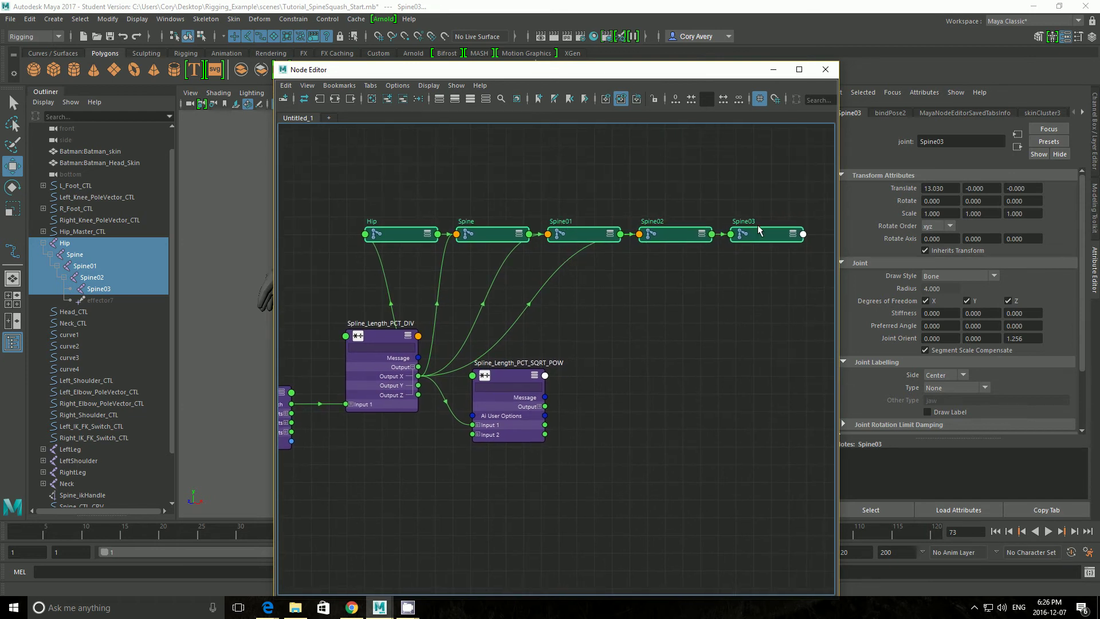
middle_click_drag(760, 231, 760, 145)
mouse_move(760, 145)
left_mouse_down()
mouse_move(773, 180)
mouse_move(755, 160)
mouse_move(775, 148)
left_mouse_up()
left_click(747, 241)
left_click(763, 167)
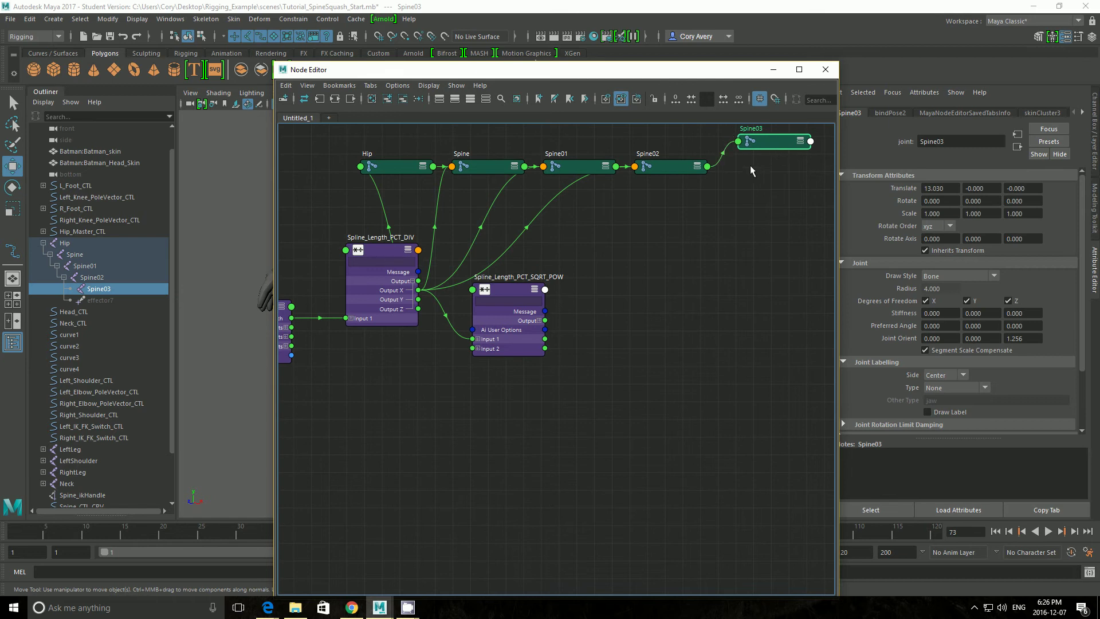
Shift the Spline_Length_PCT_SQRT_POW node slightly lower and expand its Output into X, Y and Z
left_click_drag(513, 296, 522, 308)
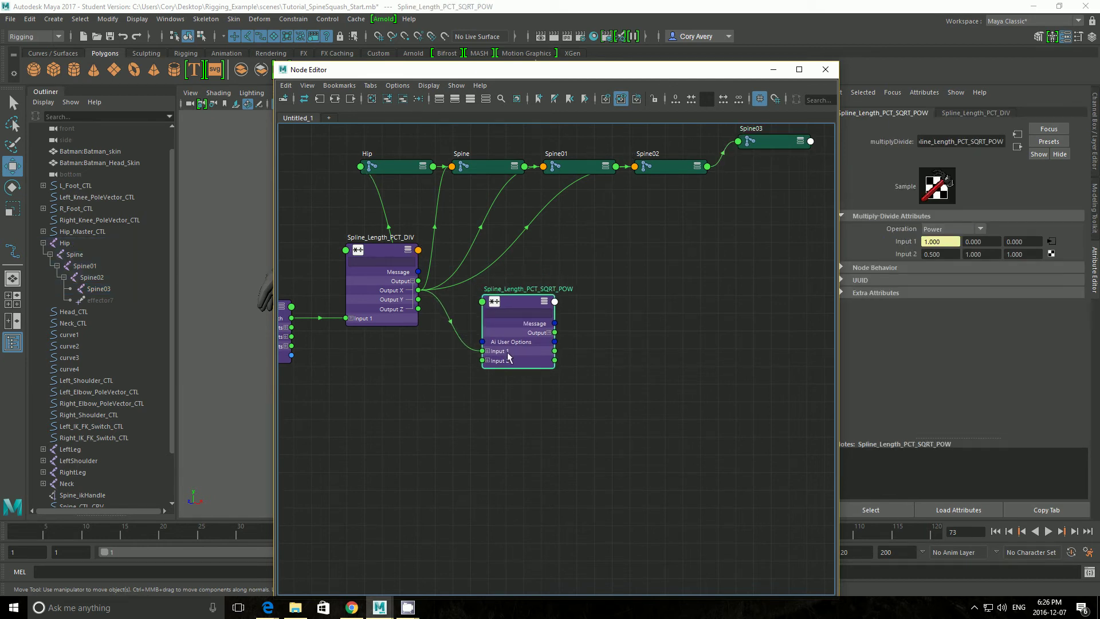
left_click(548, 333)
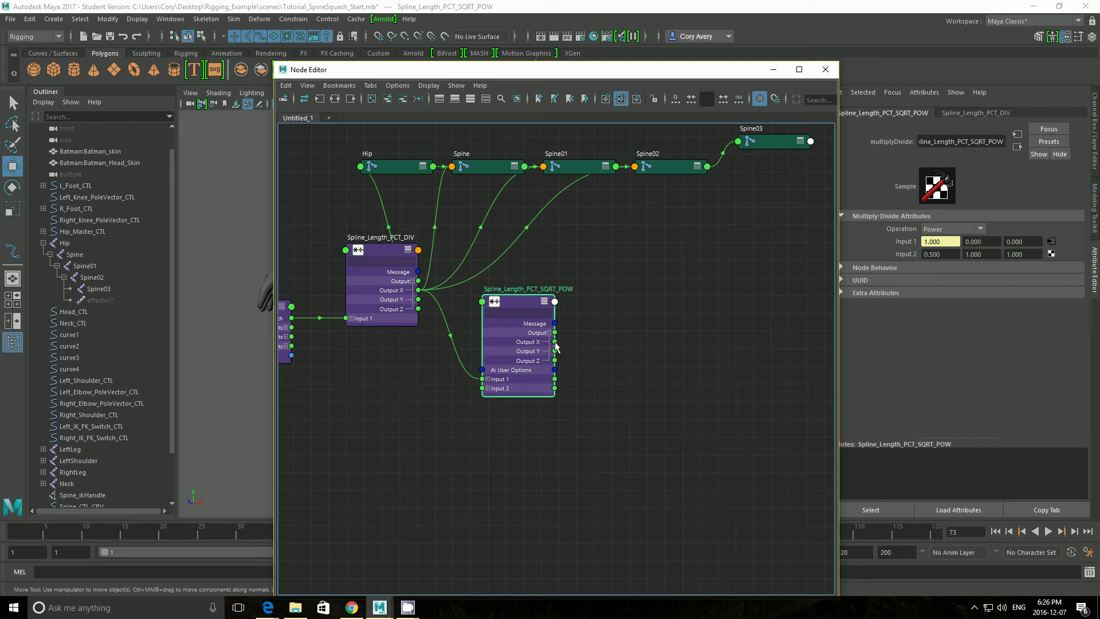
left_click_drag(554, 341, 360, 167)
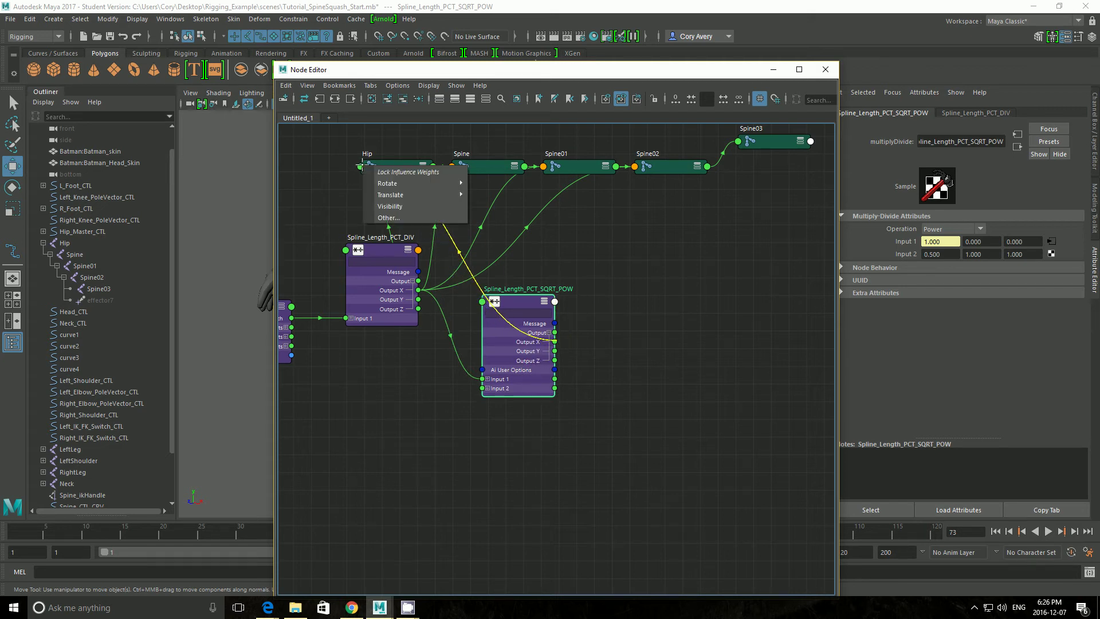
mouse_move(377, 196)
left_click(313, 212)
Expand the Hip node to show its attributes, and show all attributes of Spine, Spine01 and Spine02
left_click(409, 165)
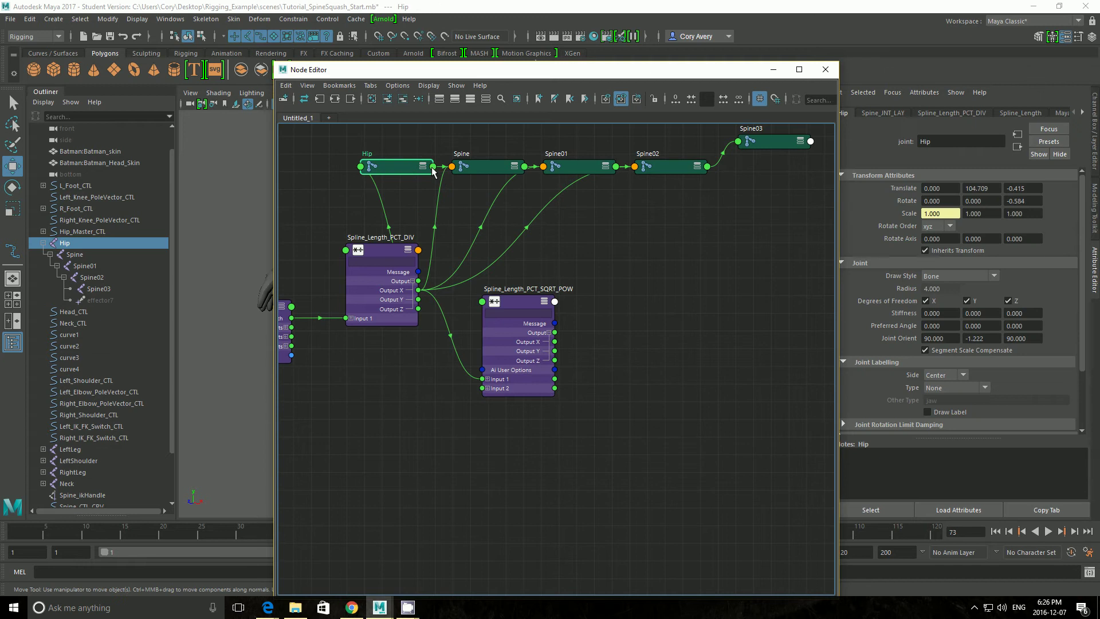
left_click(423, 166)
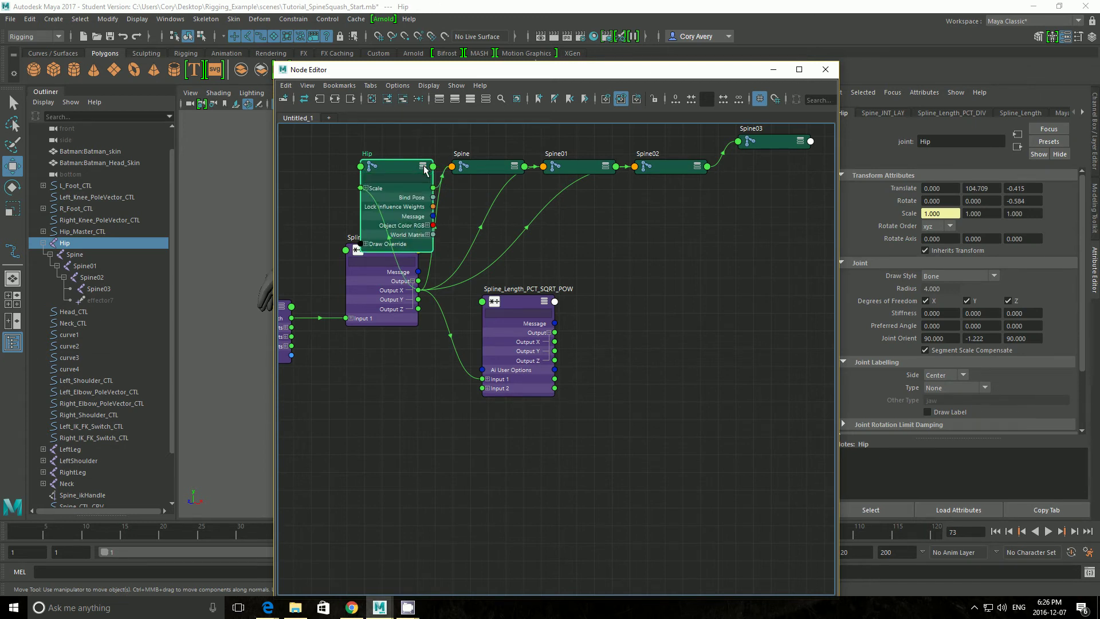
left_click(492, 171)
left_click(595, 168, "shift")
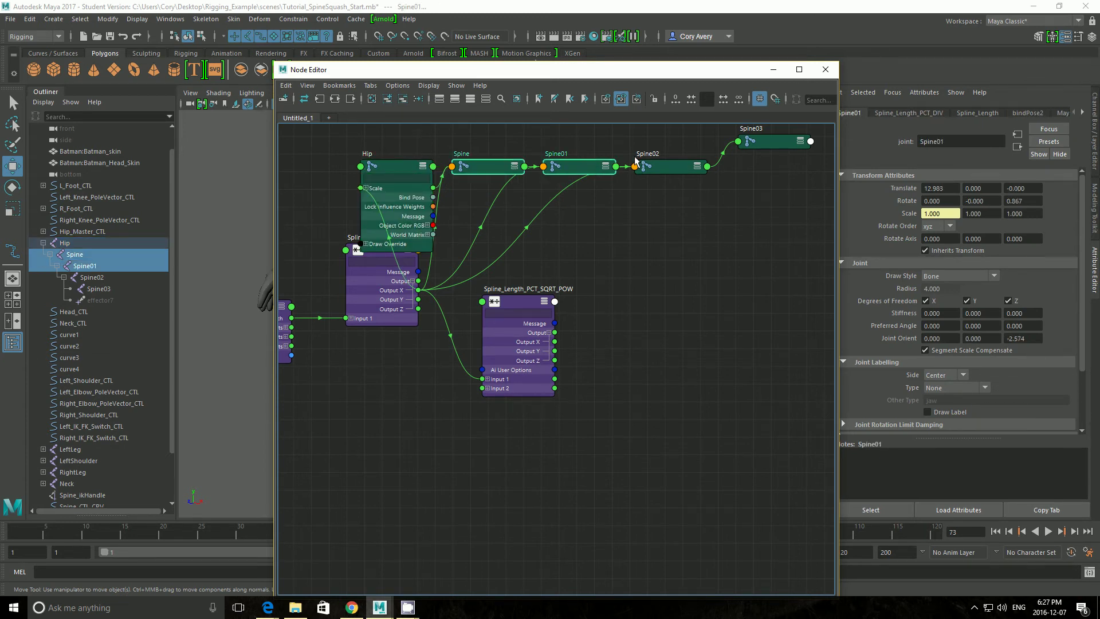
left_click(657, 169, "shift")
key("3")
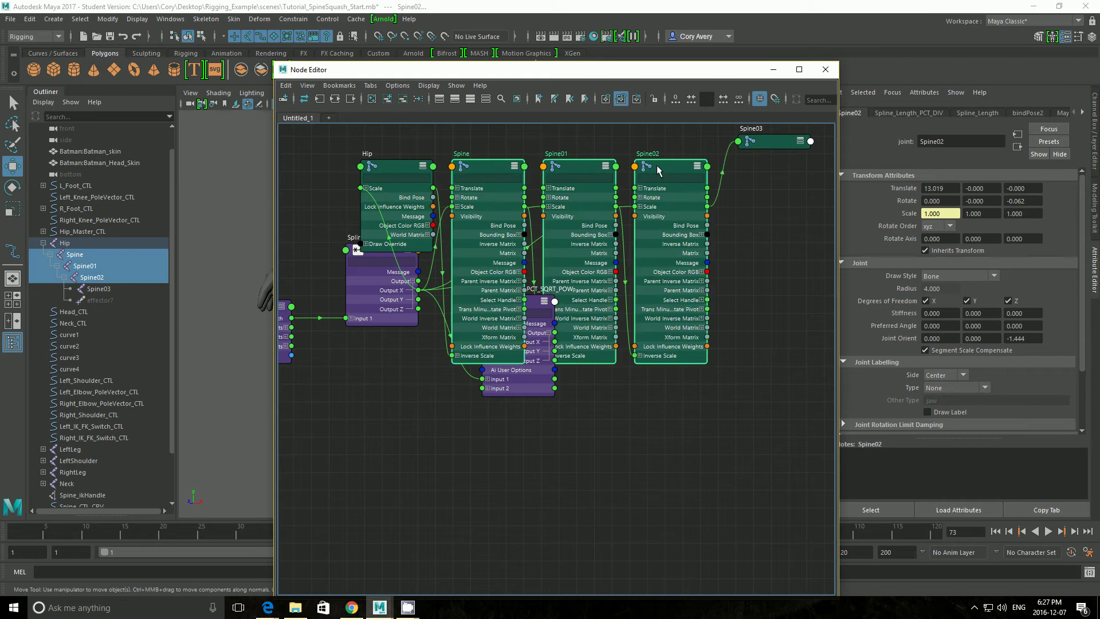
Reduce Spine, Spine01 and Spine02 to their connected attributes and expand Scale into X, Y and Z on Hip and those three joints
key("2")
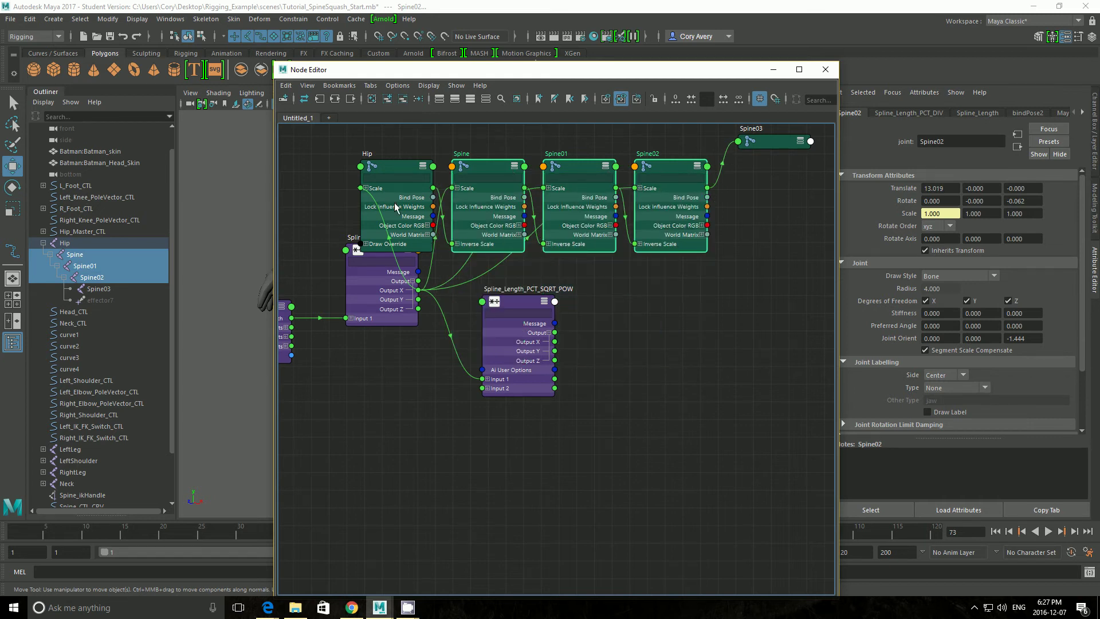
left_click(366, 189)
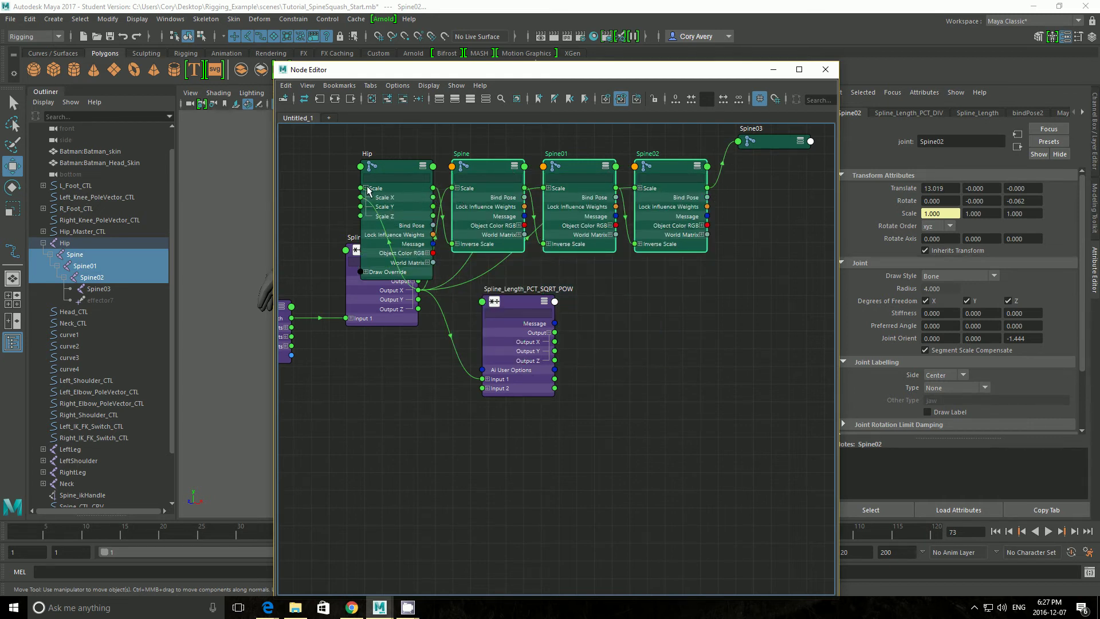
left_click(457, 188)
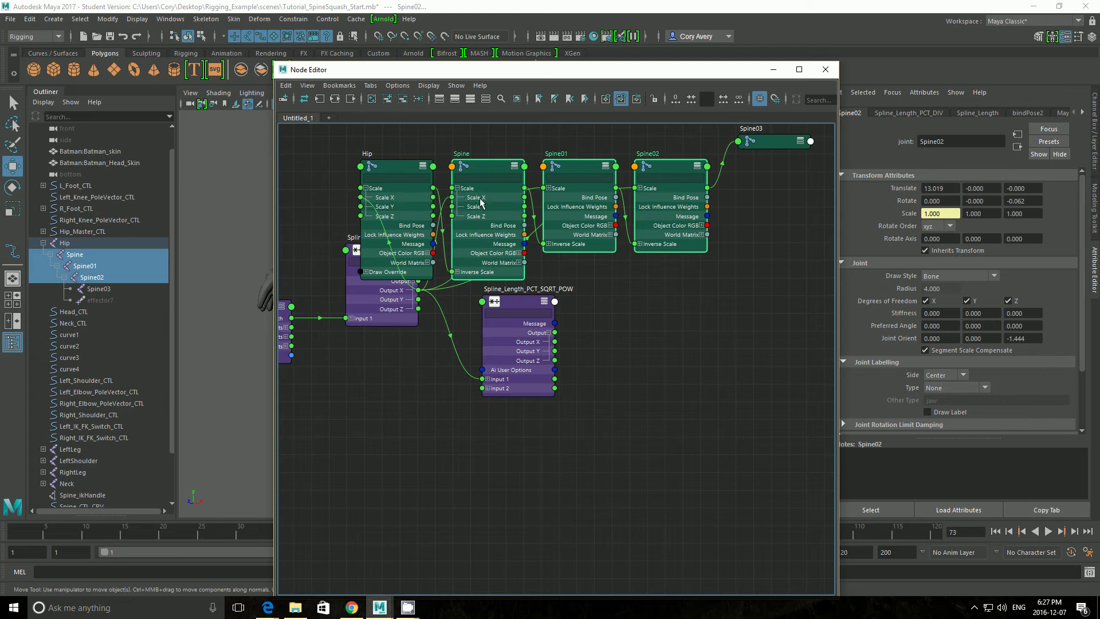
left_click(549, 189)
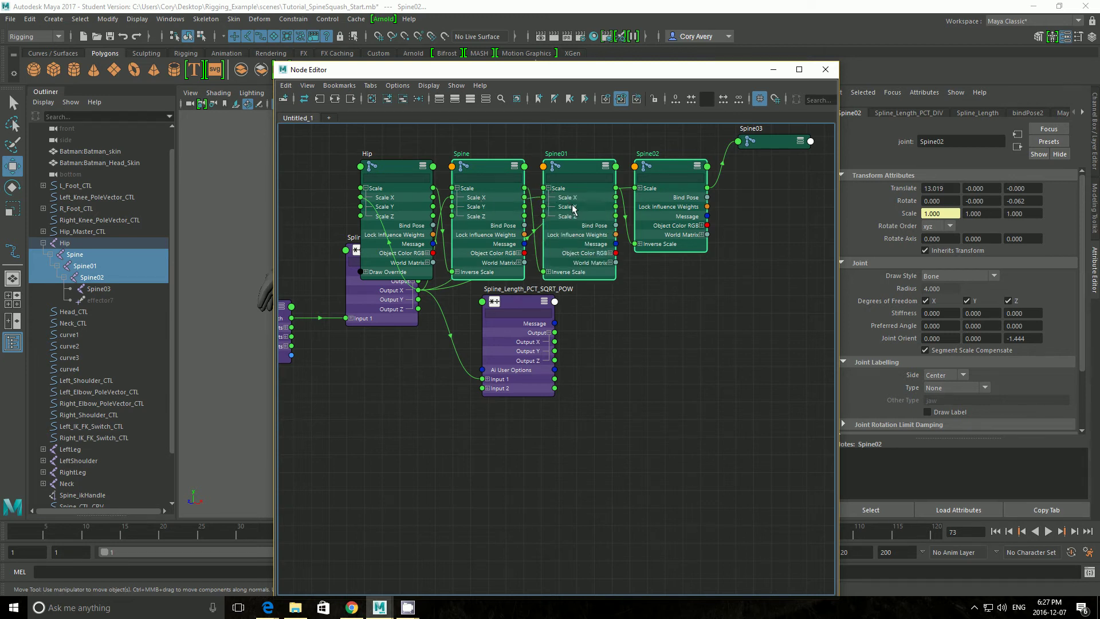
left_click(639, 188)
Shift the Spline_Length_PCT_SQRT_POW node slightly lower and connect its Output X to the Hip joint's Scale Y and Scale Z
left_click_drag(531, 306, 525, 316)
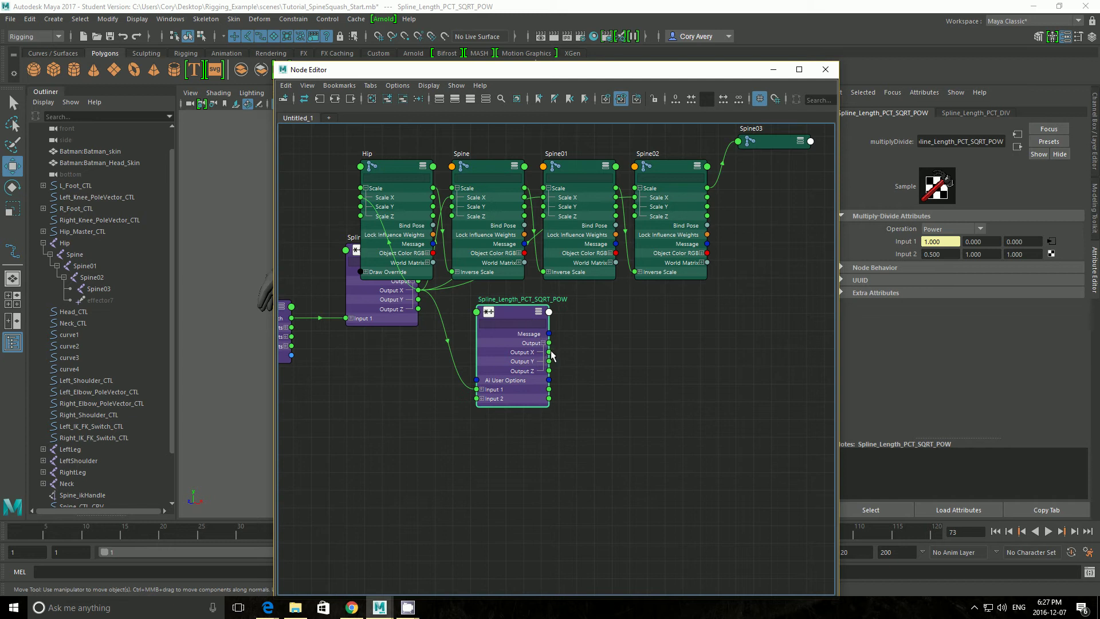
left_click_drag(549, 352, 361, 207)
left_click_drag(510, 313, 506, 329)
left_click_drag(548, 370, 365, 216)
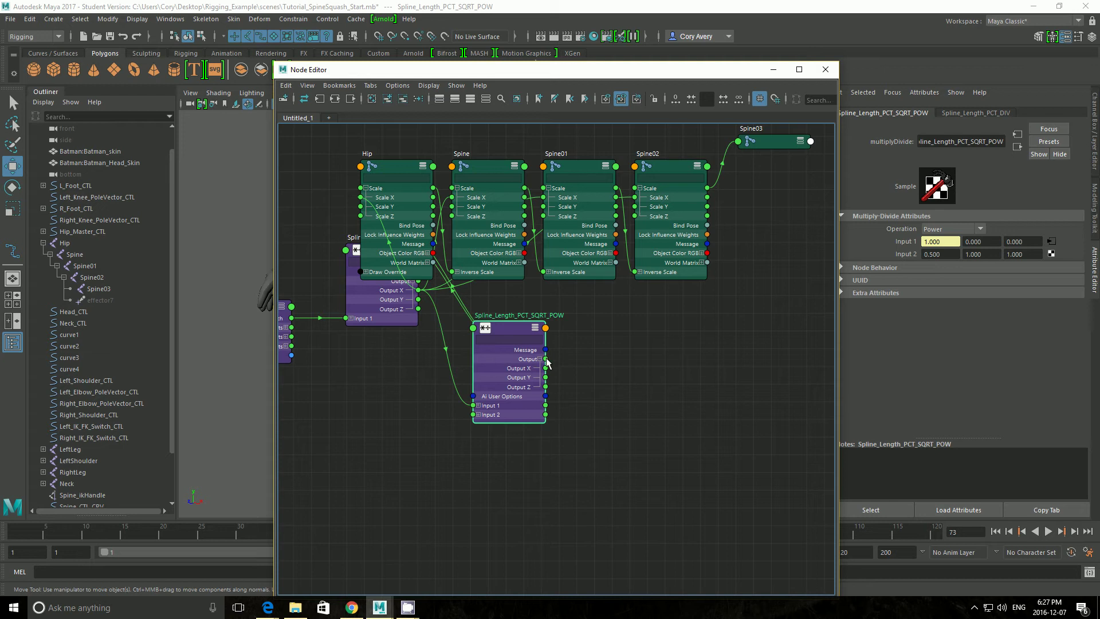
Connect Output X of Spline_Length_PCT_SQRT_POW to Scale Y and Scale Z of the Spine, Spine01 and Spine02 joints
left_click_drag(546, 370, 452, 216)
left_click_drag(546, 370, 452, 206)
left_click_drag(545, 368, 543, 206)
left_click_drag(546, 367, 543, 216)
left_click_drag(546, 368, 634, 206)
left_click_drag(546, 368, 634, 216)
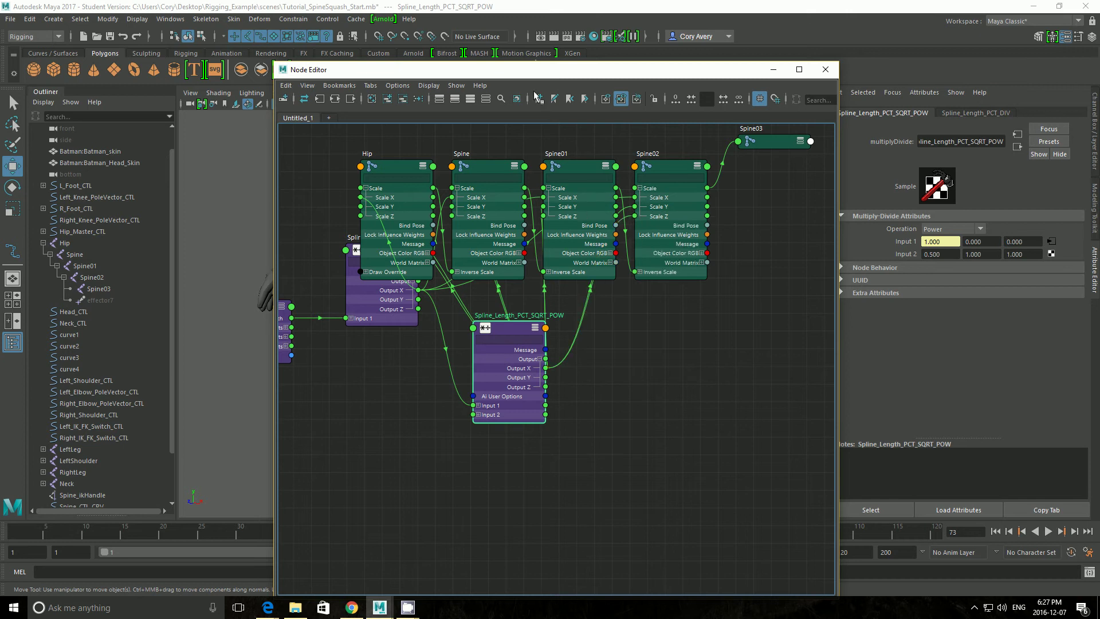
Rearrange the node graph automatically and minimize the Node Editor
scroll(613, 172, "down", 3)
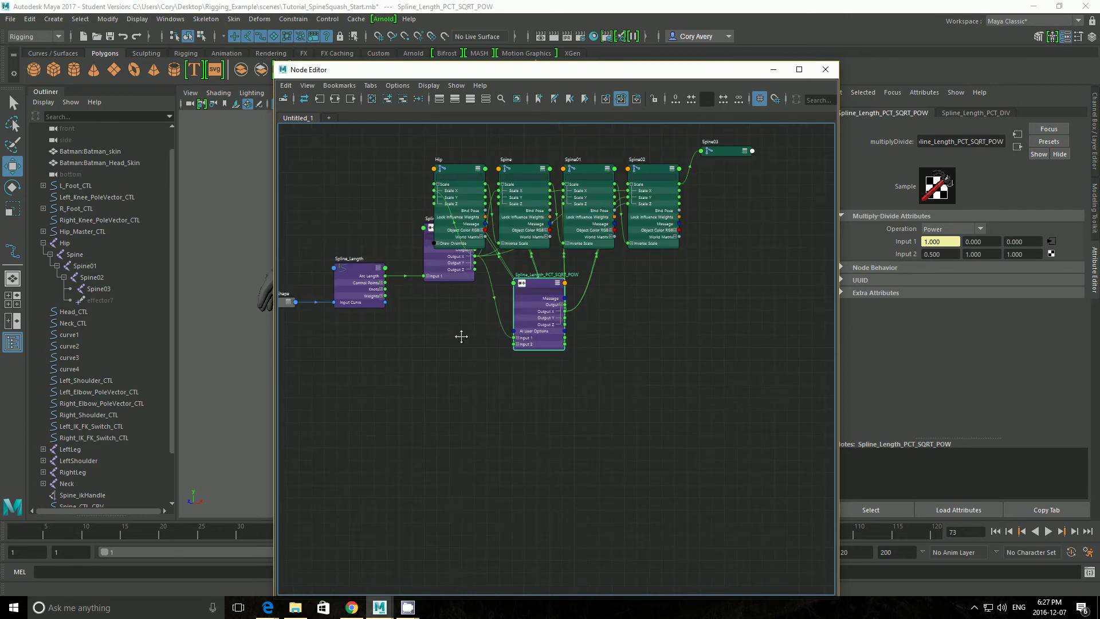
middle_click_drag(461, 336, 472, 362, "alt")
left_click(413, 101)
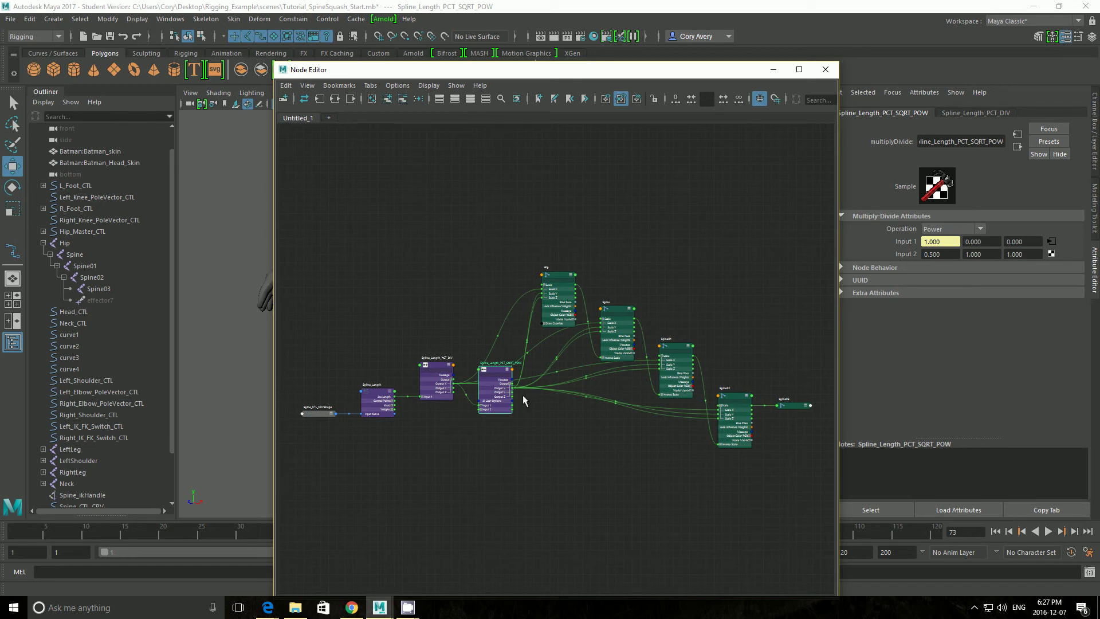
left_click(772, 70)
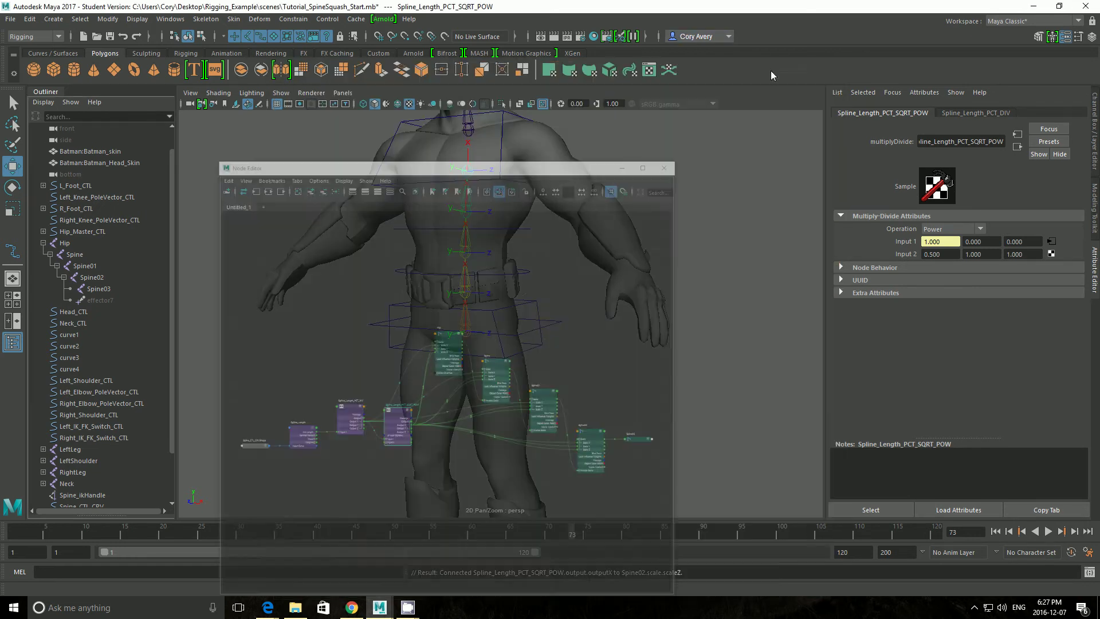
Select Torso_CTL around the character's chest and move it far down in Y to test the torso squash
right_click_drag(542, 299, 425, 289, "alt")
middle_click_drag(425, 290, 448, 349, "alt")
left_click_drag(447, 350, 469, 314, "alt")
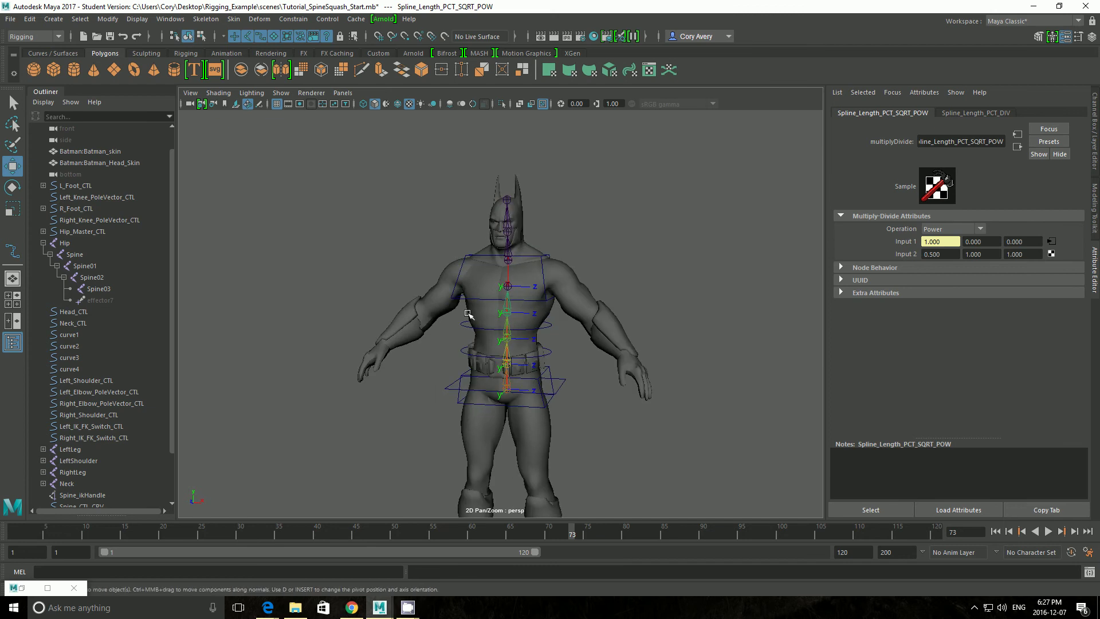
left_click(464, 259)
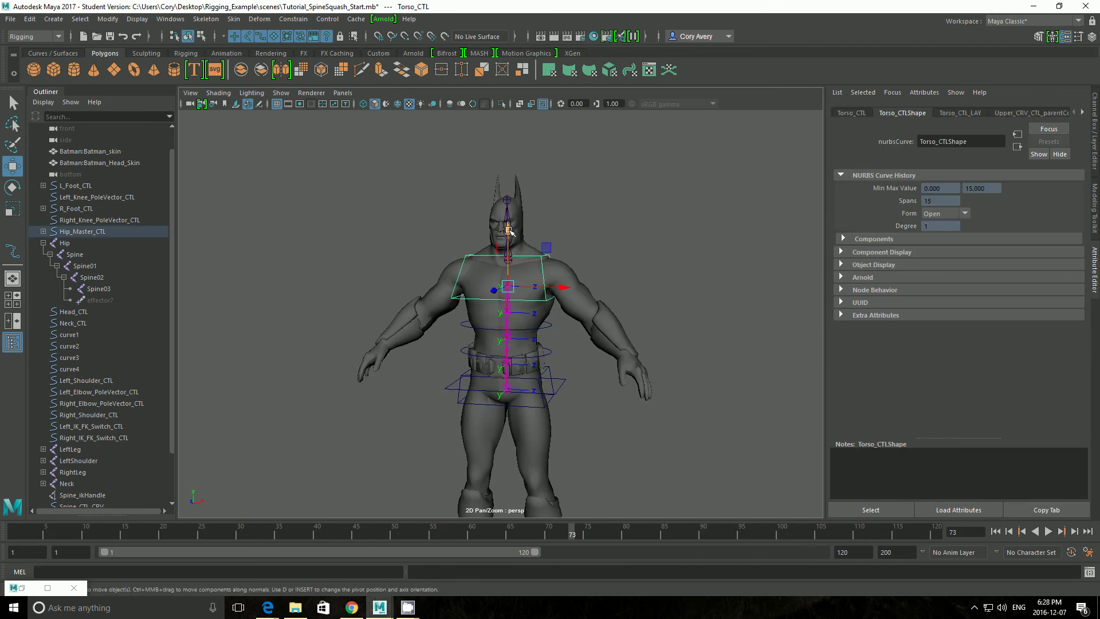
left_click_drag(505, 229, 506, 287, "alt")
right_click_drag(506, 287, 474, 308, "alt")
mouse_move(475, 308)
left_mouse_down()
mouse_move(495, 261)
mouse_move(515, 127)
mouse_move(492, 311)
left_mouse_up()
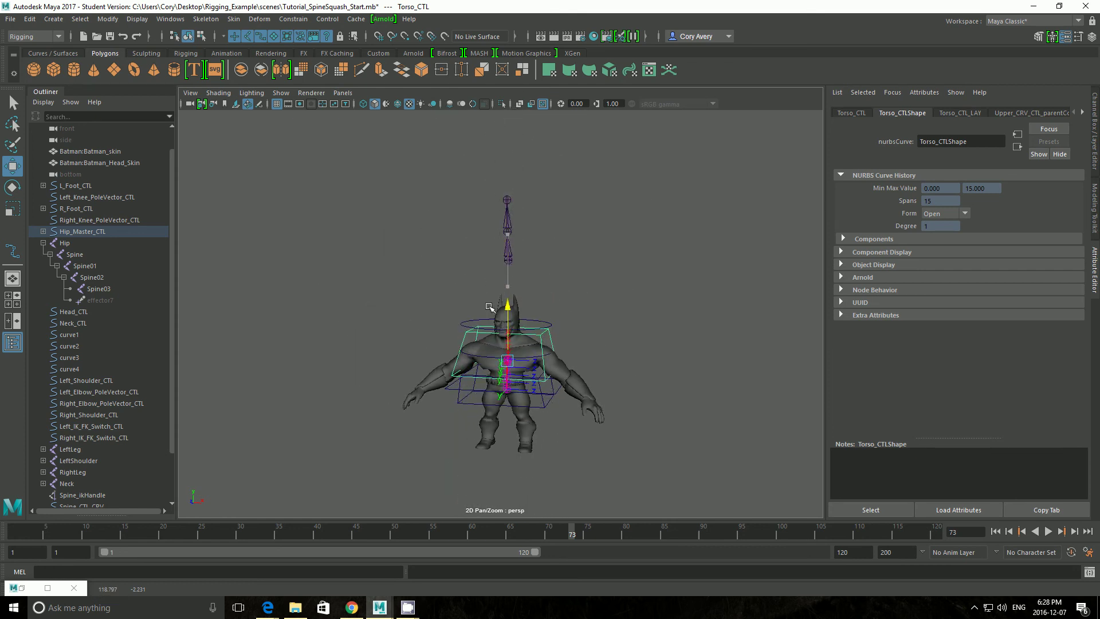
Raise Torso_CTL in stages and lower it slightly again to examine how the torso's thickness reacts up close
right_click_drag(492, 311, 616, 339, "alt")
left_click_drag(616, 339, 652, 348, "alt")
middle_click_drag(652, 348, 618, 277, "alt")
mouse_move(618, 277)
left_mouse_down("alt")
mouse_move(590, 297)
mouse_move(609, 295)
left_mouse_up("alt")
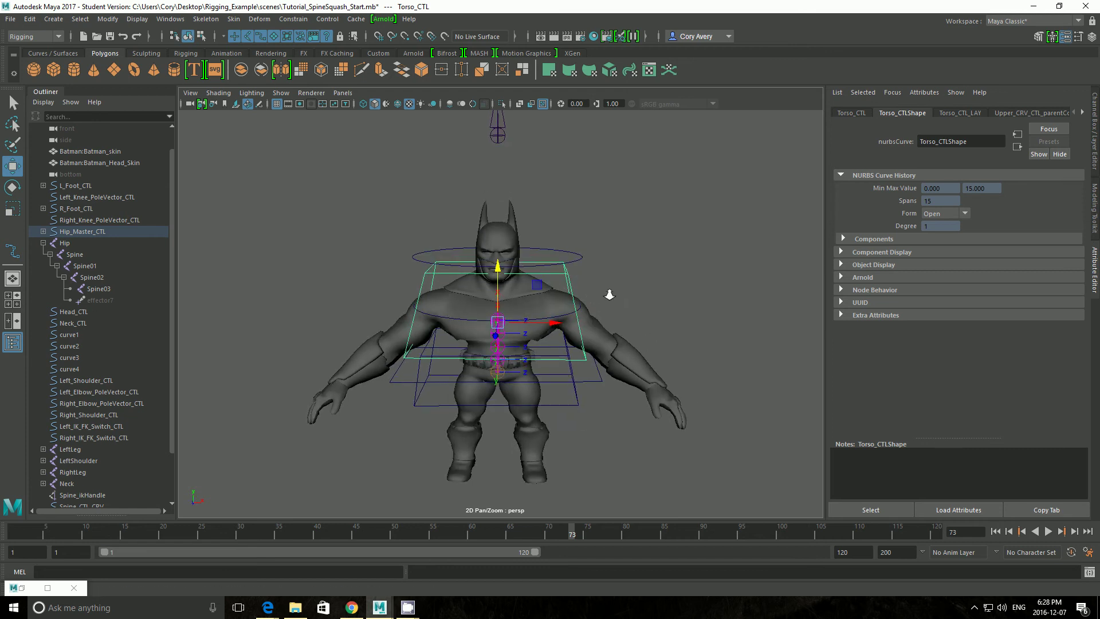
right_click_drag(609, 295, 653, 297, "alt")
left_click_drag(498, 272, 464, 215)
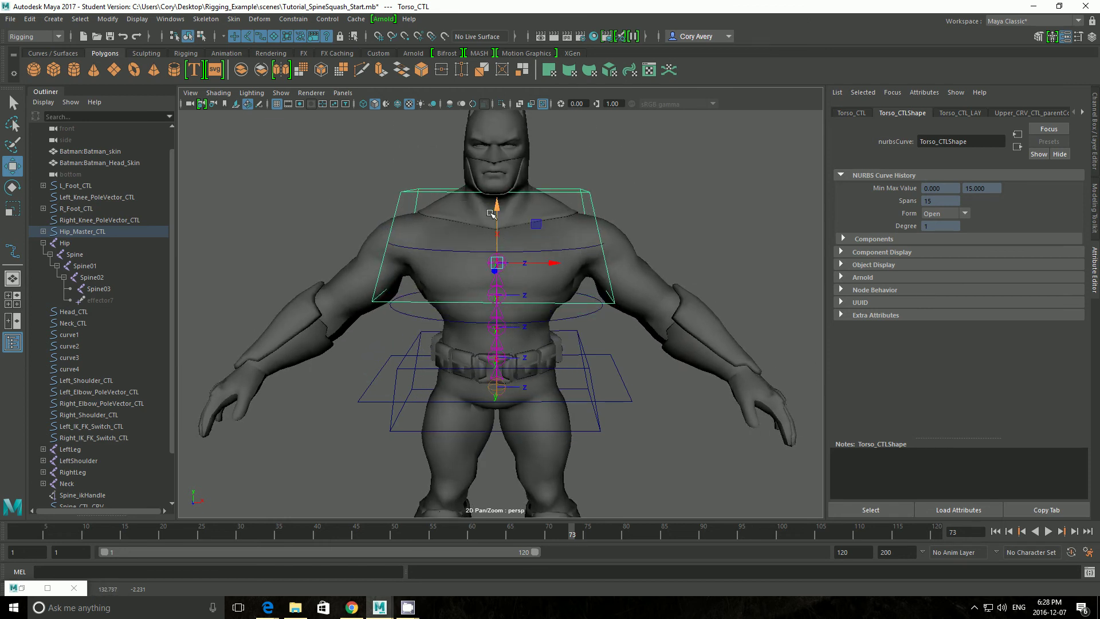
left_click_drag(503, 184, 514, 147)
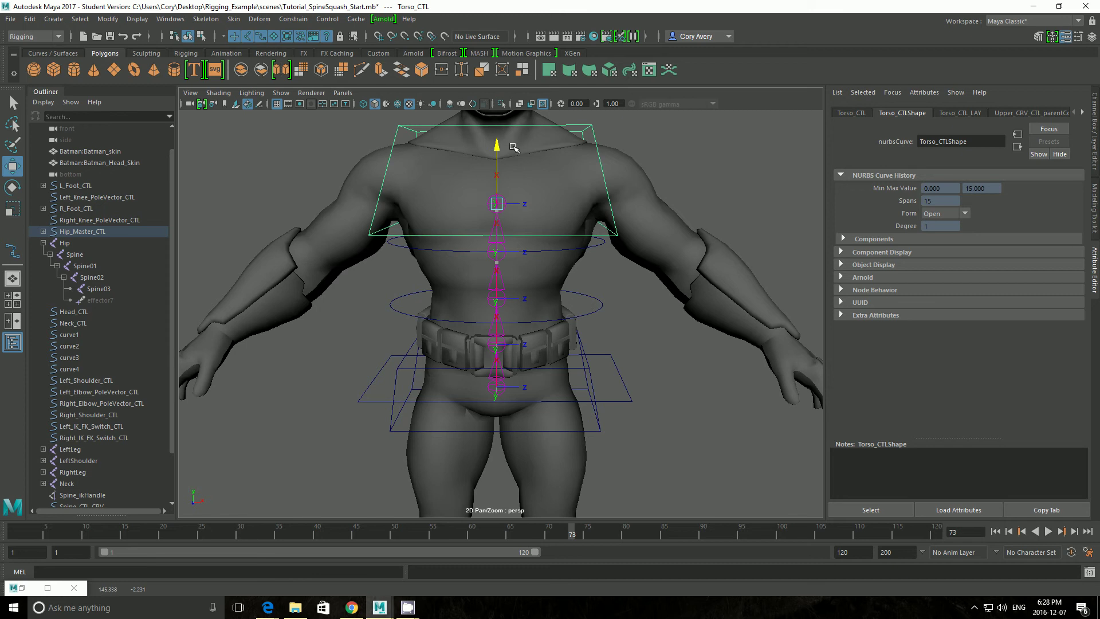
left_click_drag(513, 147, 520, 174)
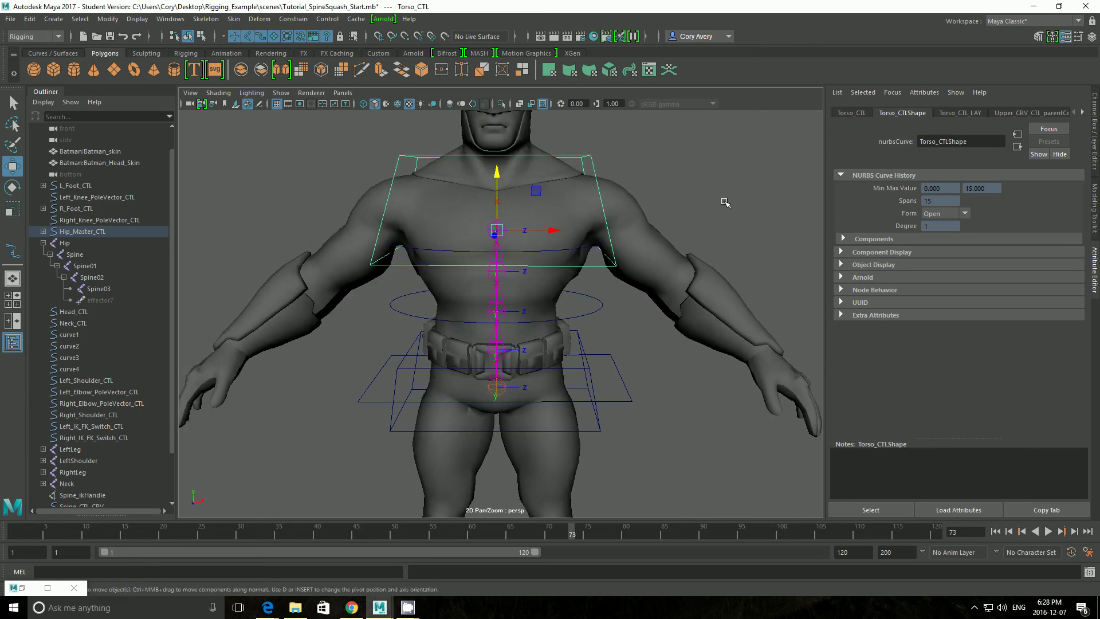
Show the Channel Box and reset Torso_CTL by setting its Translate Y to 0
left_click(677, 222)
key("ctrl+a")
key("ctrl+a")
key("ctrl+a")
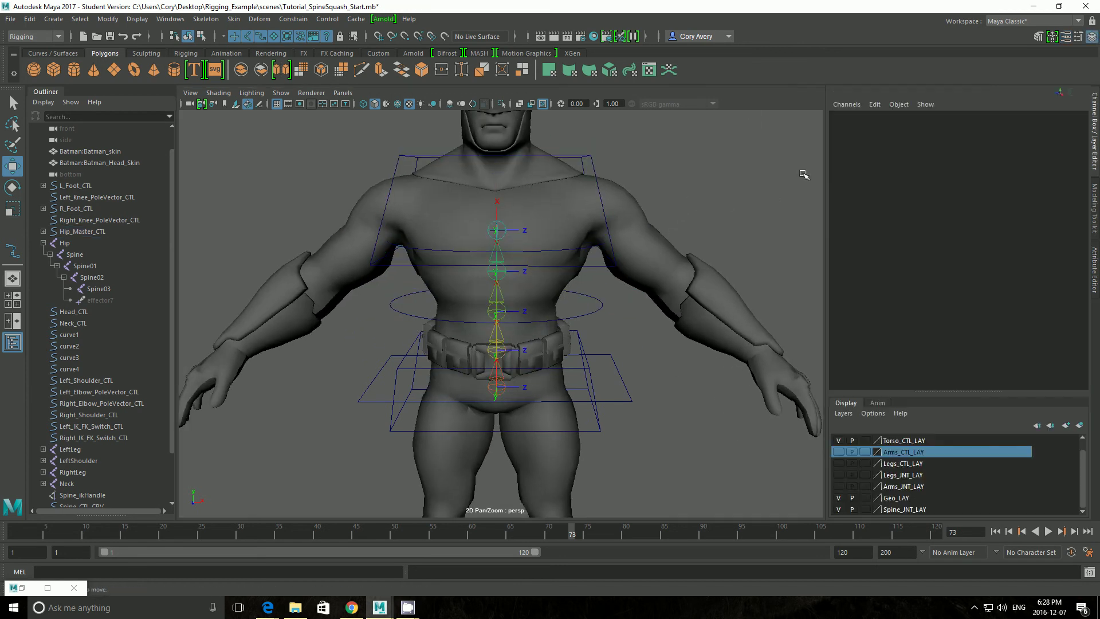
left_click(591, 161)
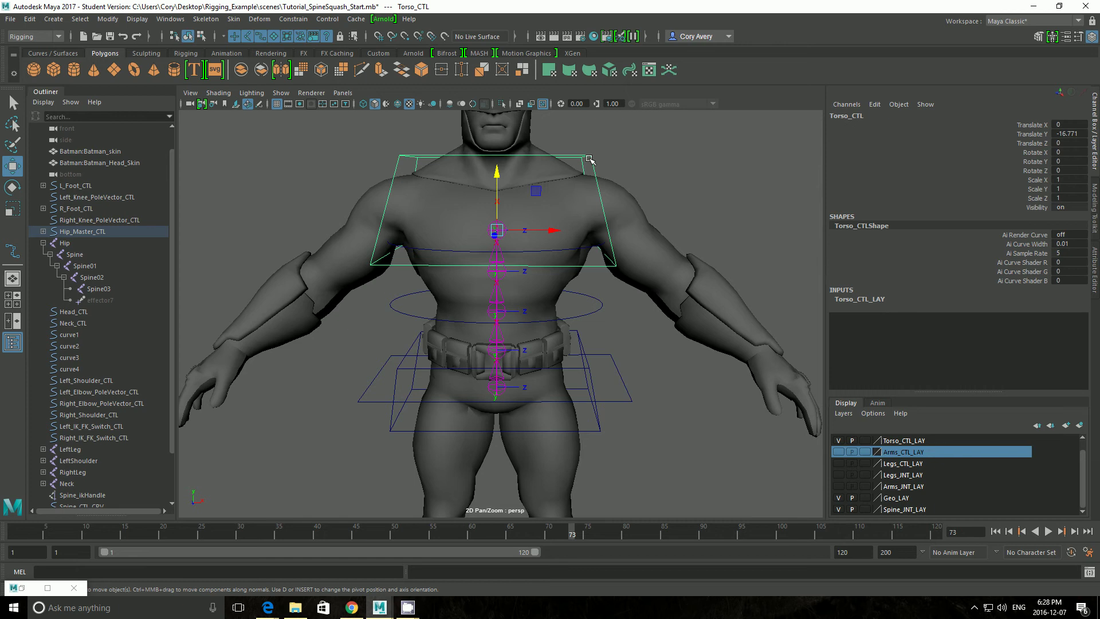
left_click(1068, 133)
type("0")
key("Return")
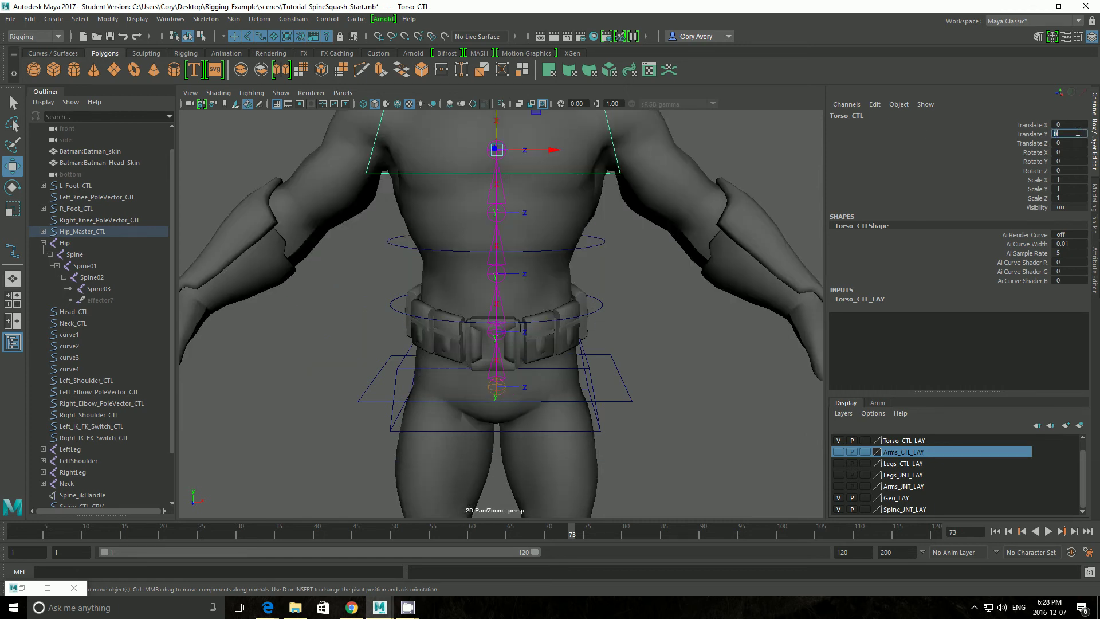
scroll(582, 312, "down", 5)
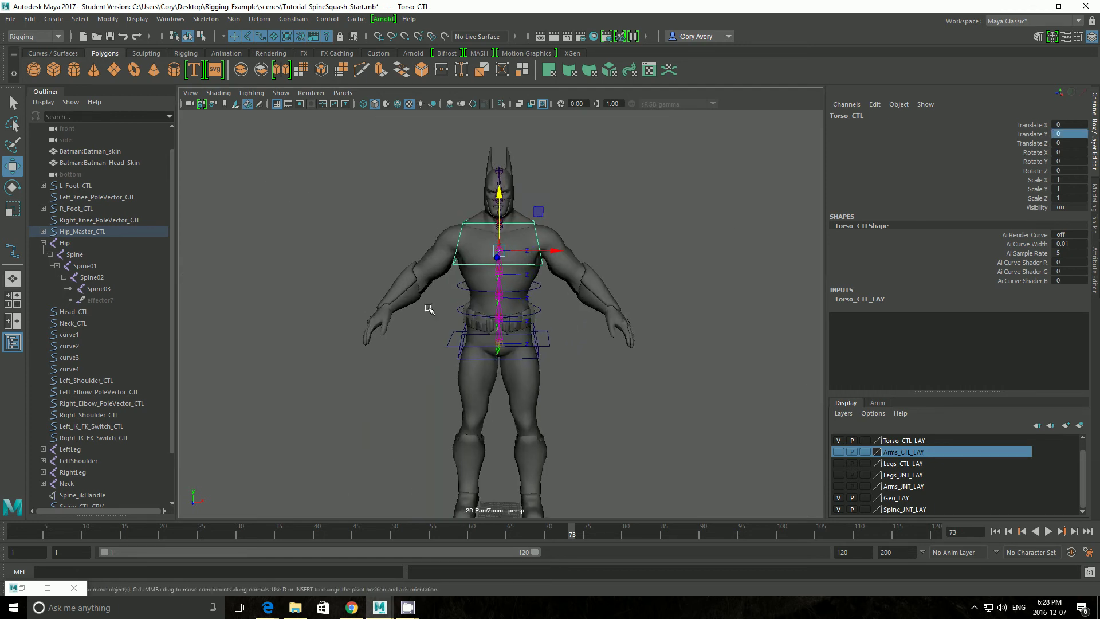
Restore the Node Editor, create a multiplyDivide node and place it below the existing utility nodes
double_click(21, 586)
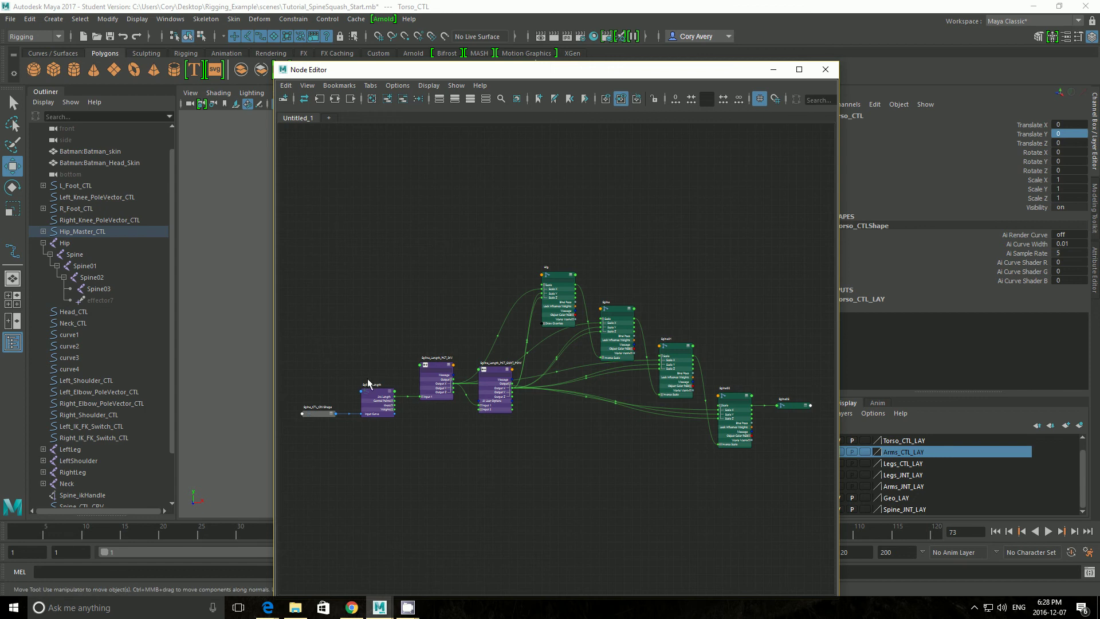
middle_click_drag(480, 493, 445, 467, "alt")
middle_click_drag(572, 395, 567, 432, "alt")
key("Tab")
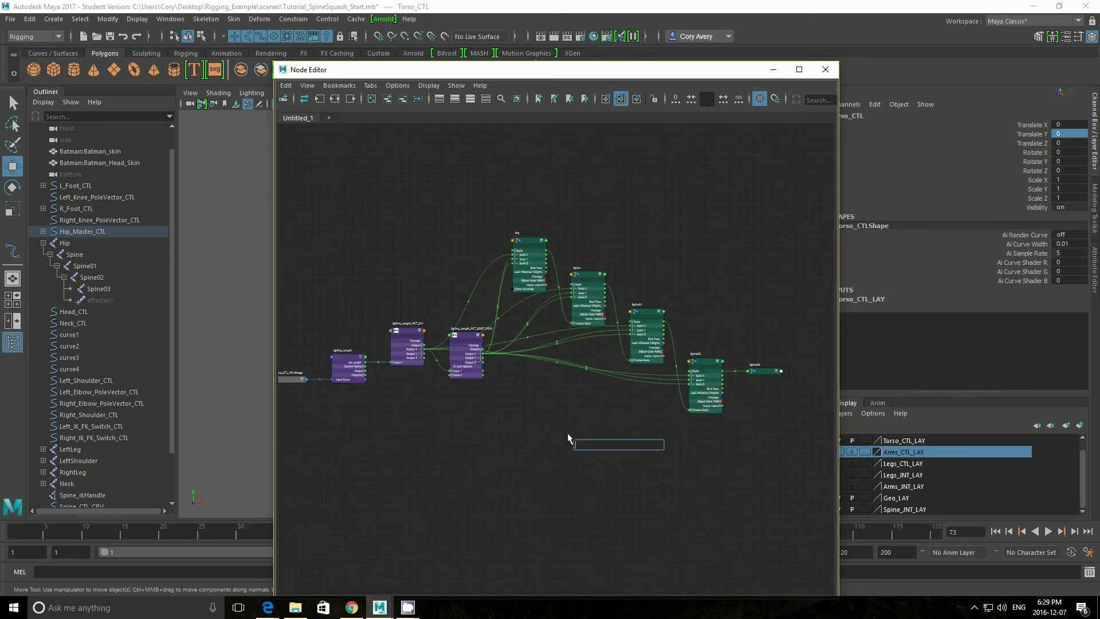
type("m")
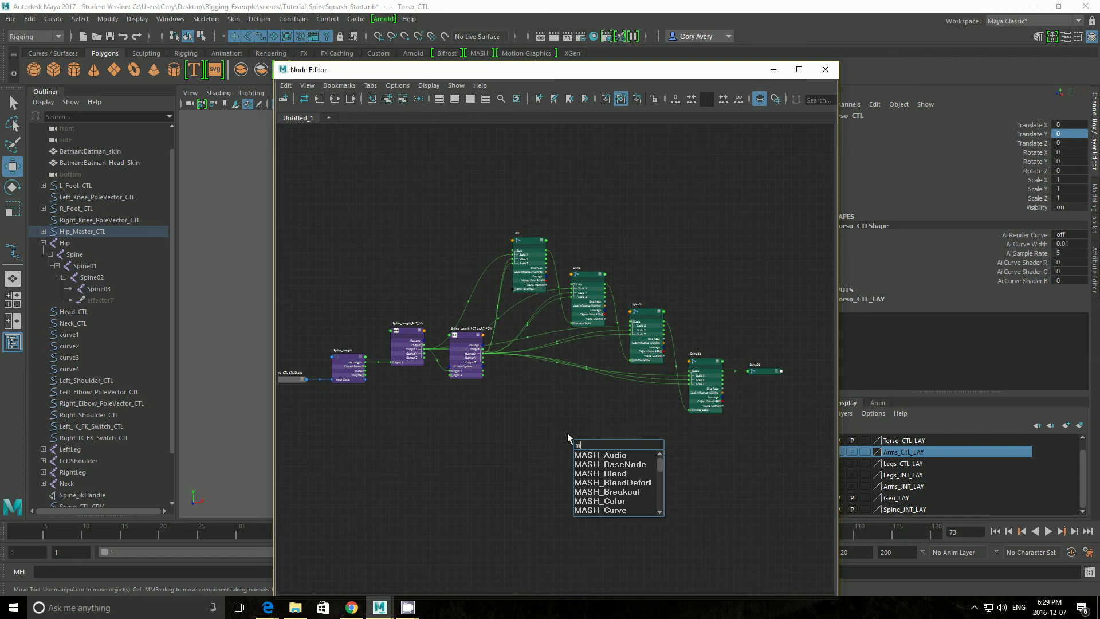
type("ultipl")
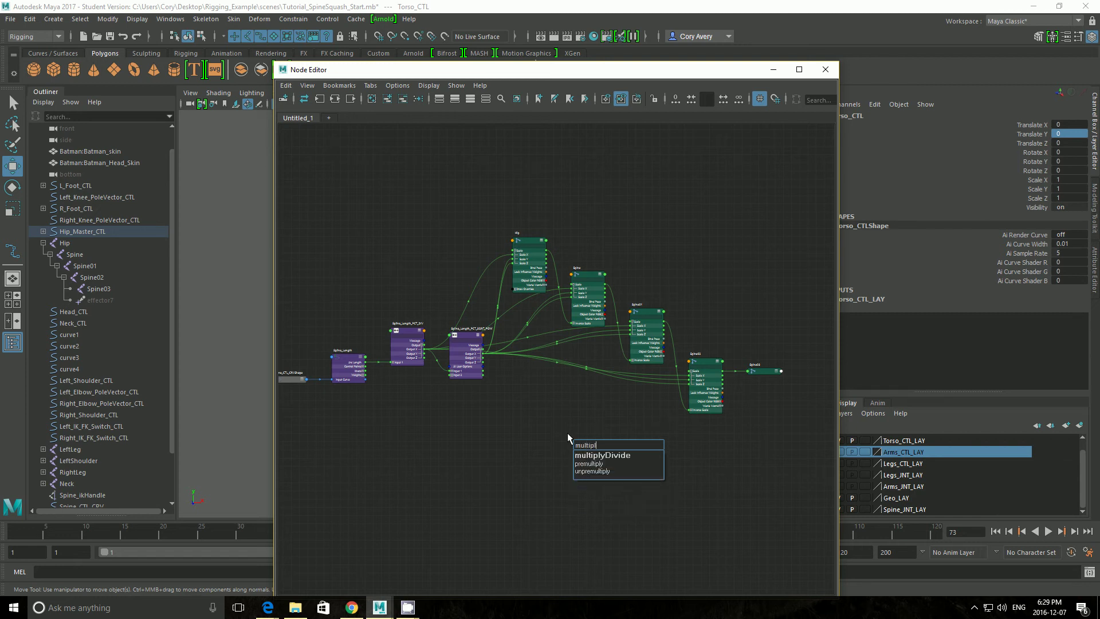
type("y")
key("Down")
key("Return")
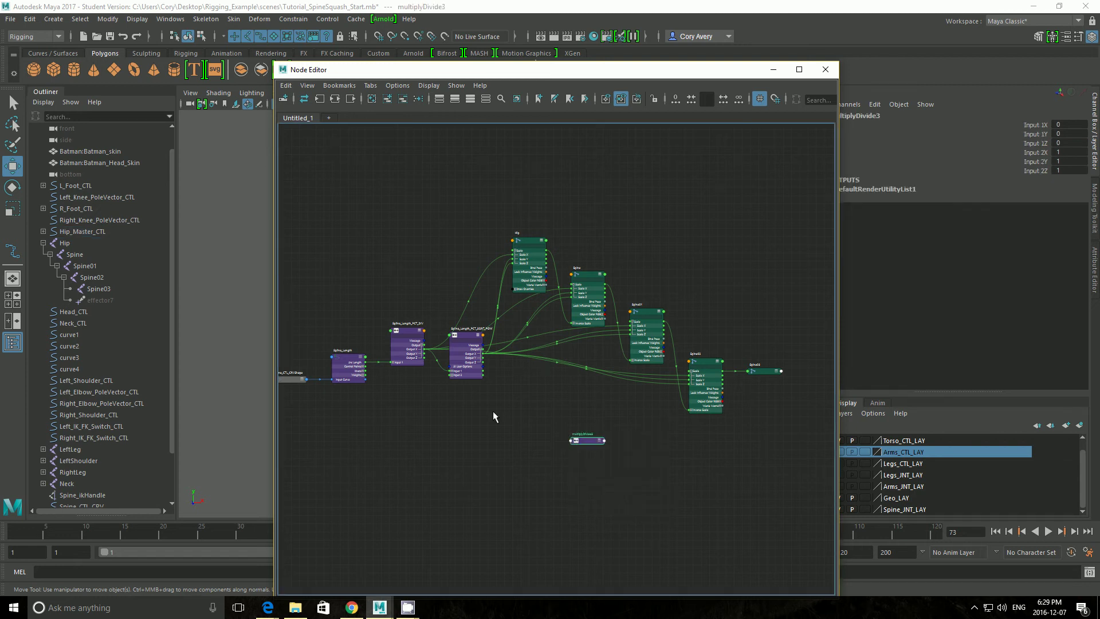
scroll(558, 457, "up", 3)
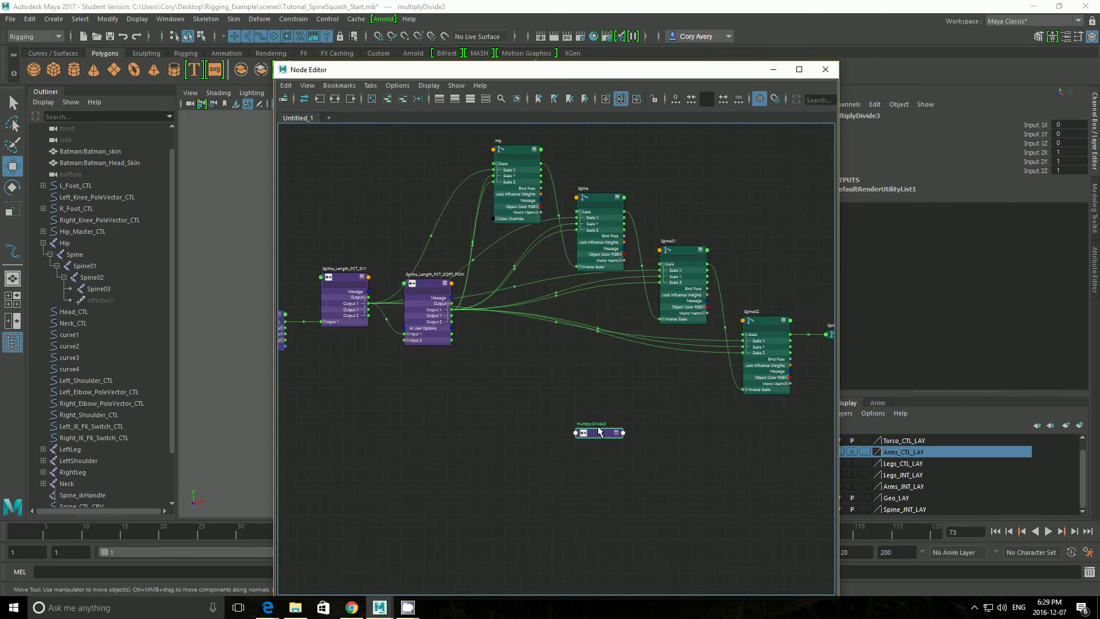
left_click_drag(612, 437, 513, 416)
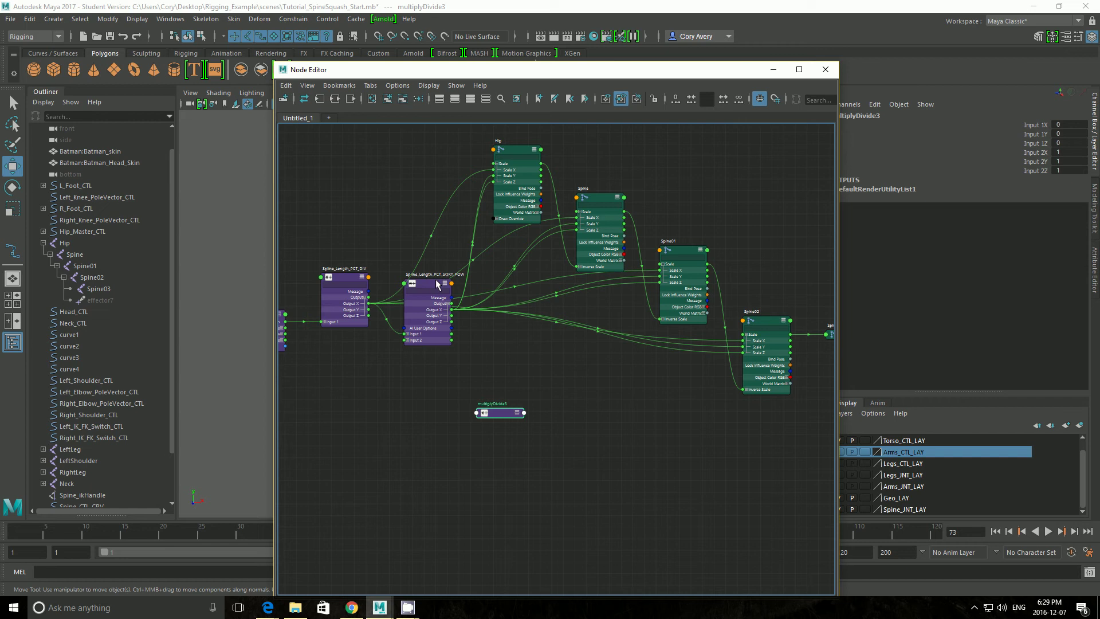
Move Spline_Length_PCT_SQRT_POW down and delete all connections from its Output X to the joints' Scale Y and Scale Z
left_click_drag(428, 284, 398, 355)
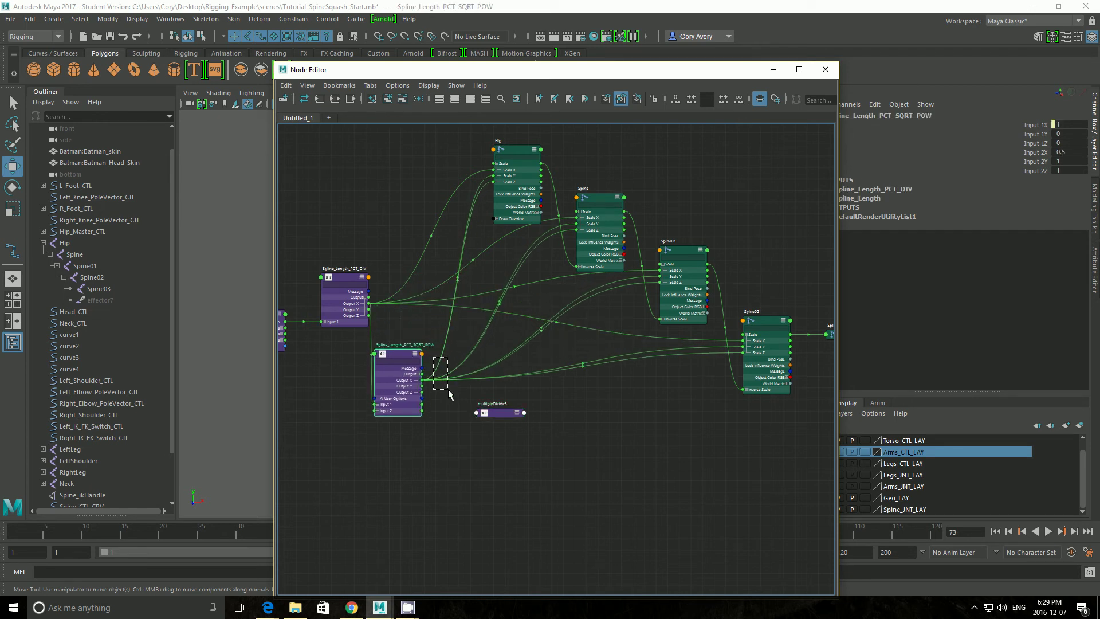
left_click(431, 396)
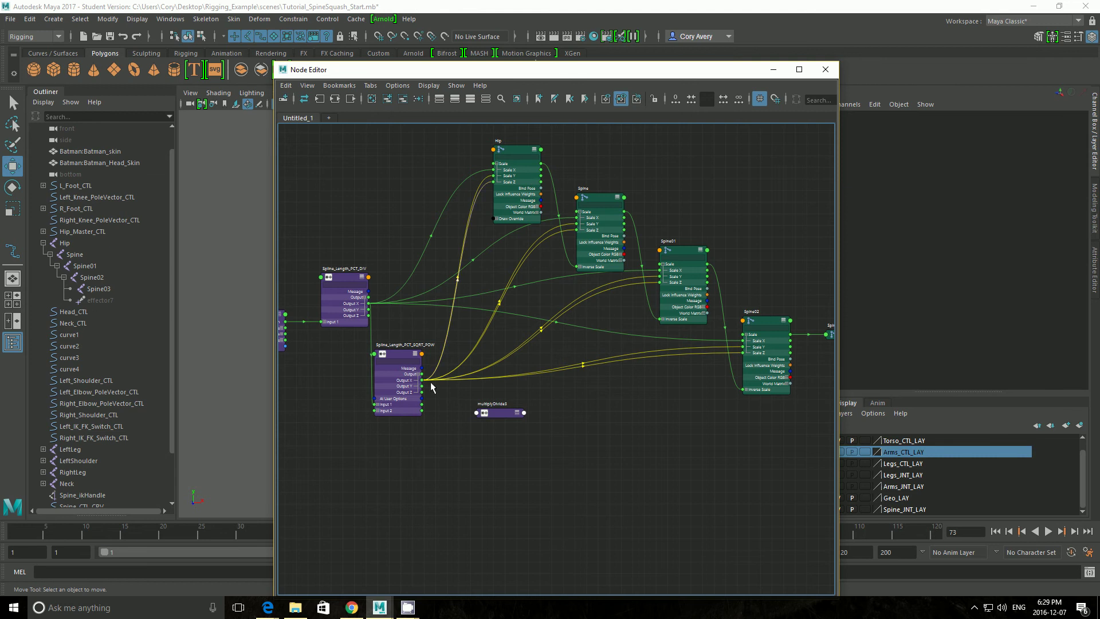
left_click_drag(400, 351, 406, 347)
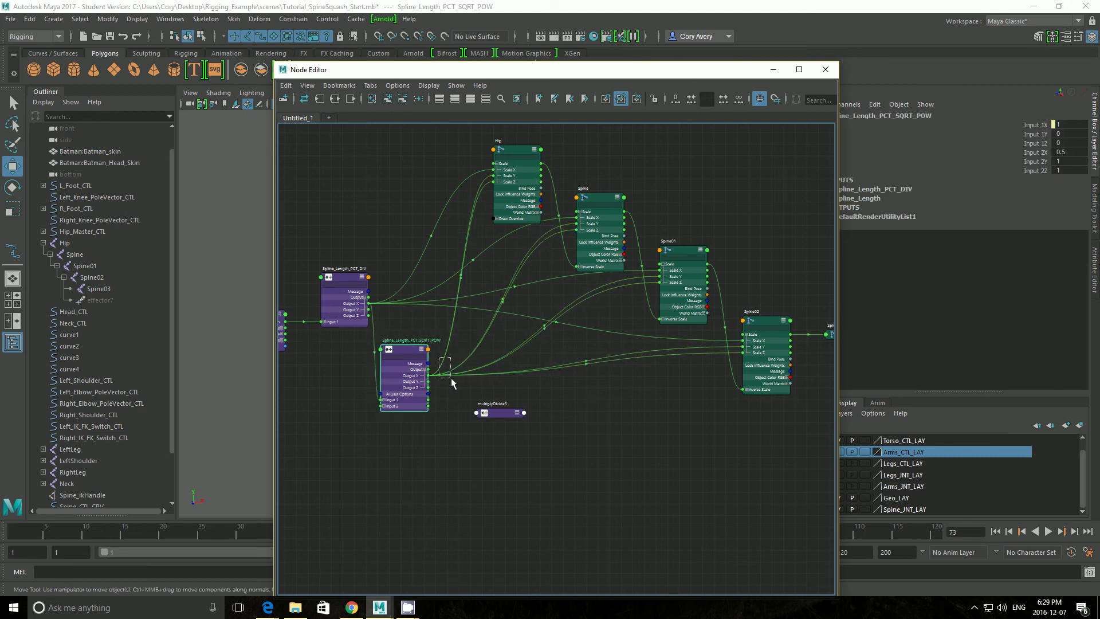
left_click_drag(452, 377, 452, 378)
key("Delete")
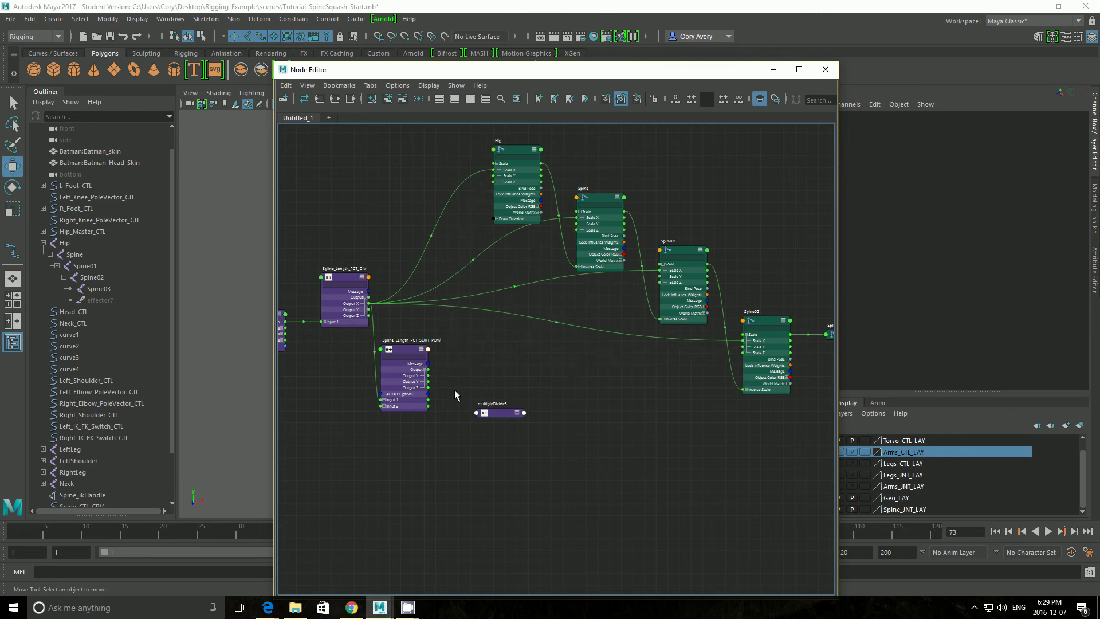
Place the new multiplyDivide node beside Spline_Length_PCT_SQRT_POW and connect that node's Output X to the new node's Input 2X
left_click_drag(506, 414, 474, 364)
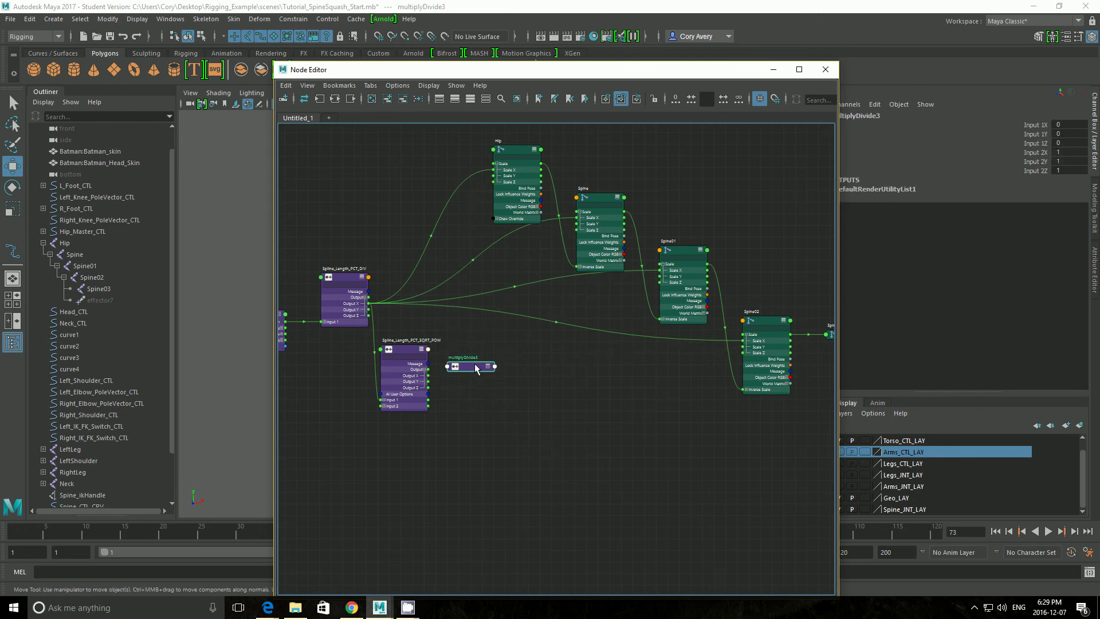
scroll(474, 366, "up", 4)
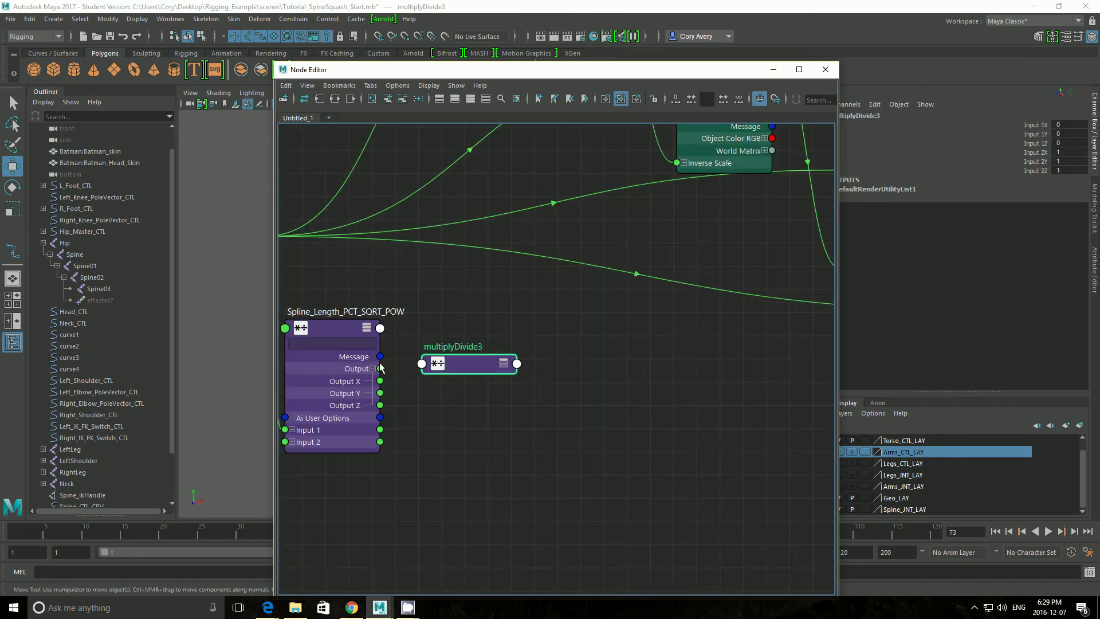
left_click_drag(380, 381, 423, 368)
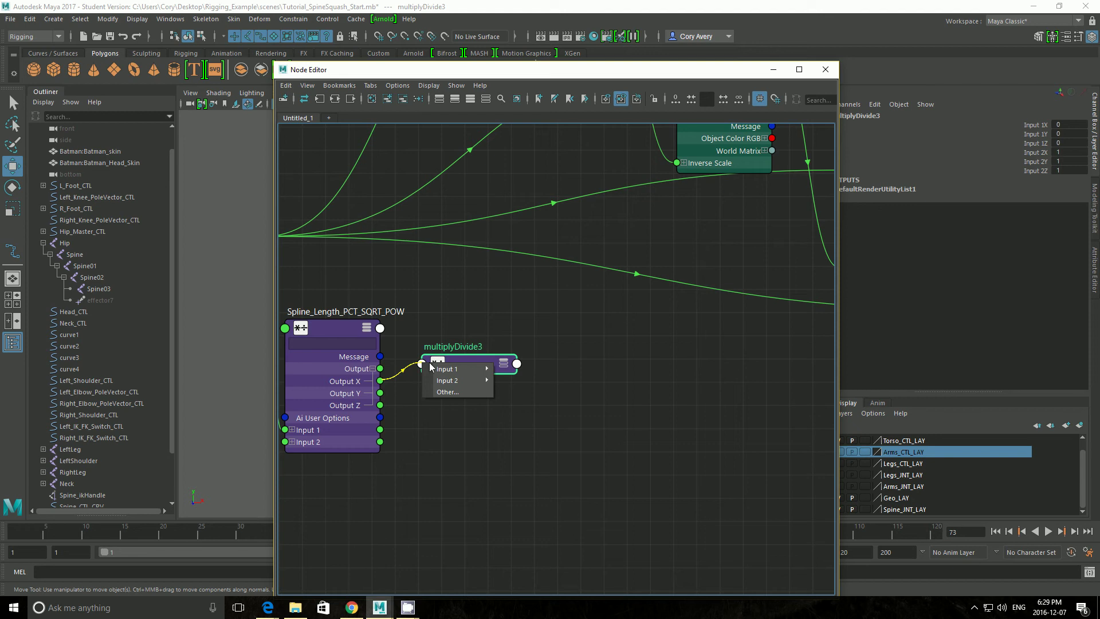
mouse_move(430, 382)
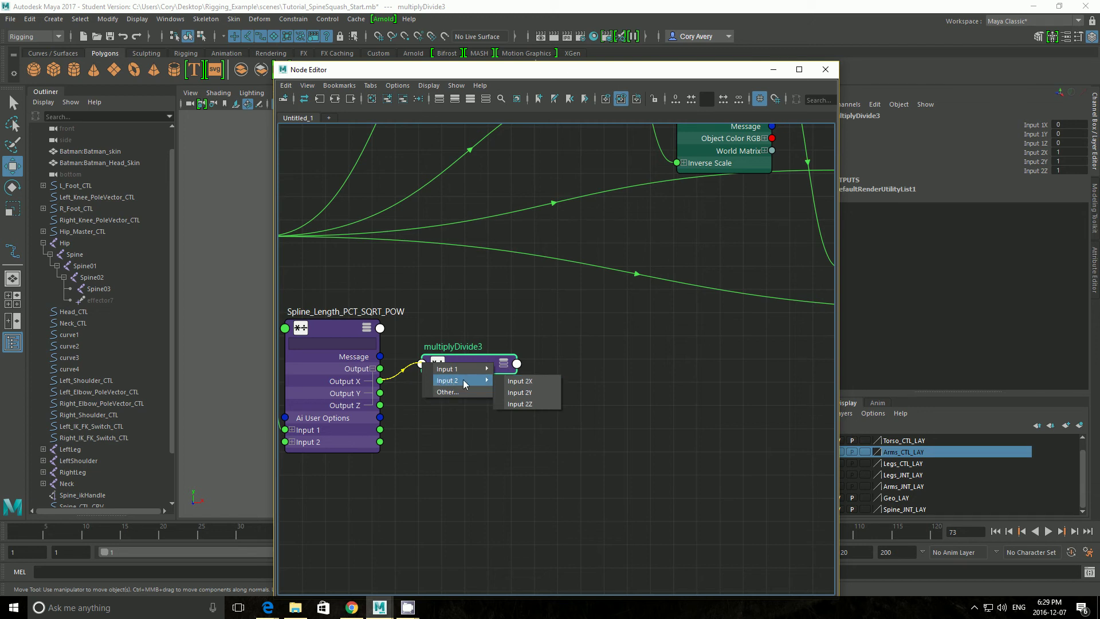
left_click(517, 382)
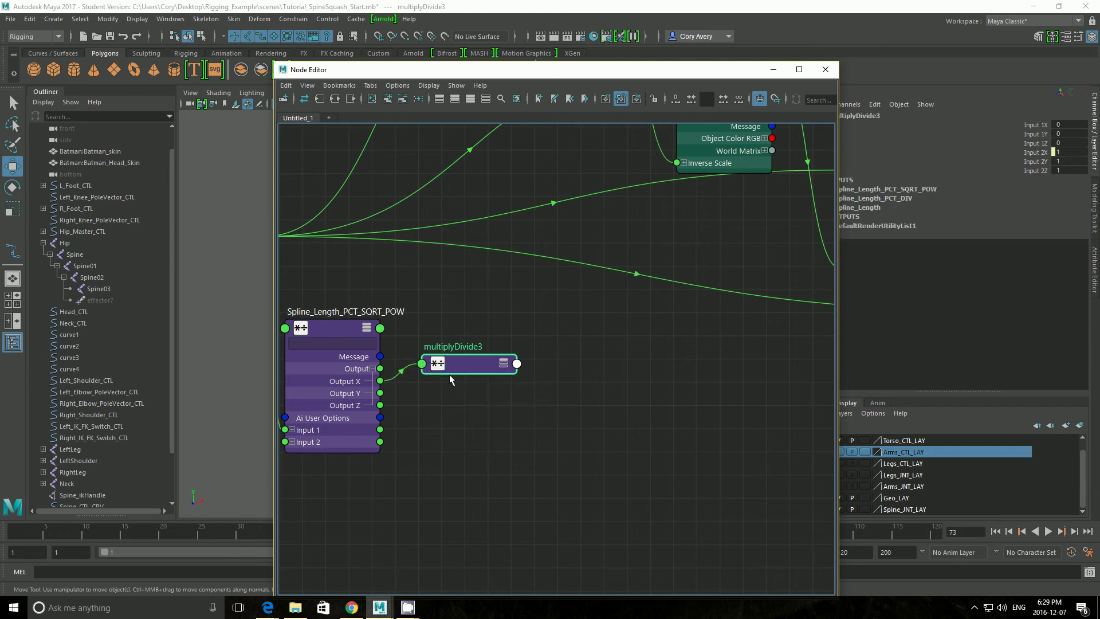
Set the new multiplyDivide node's operation to Divide with Input 1X at 1, spacing it farther from the power node
left_click_drag(449, 373, 486, 387)
double_click(486, 387)
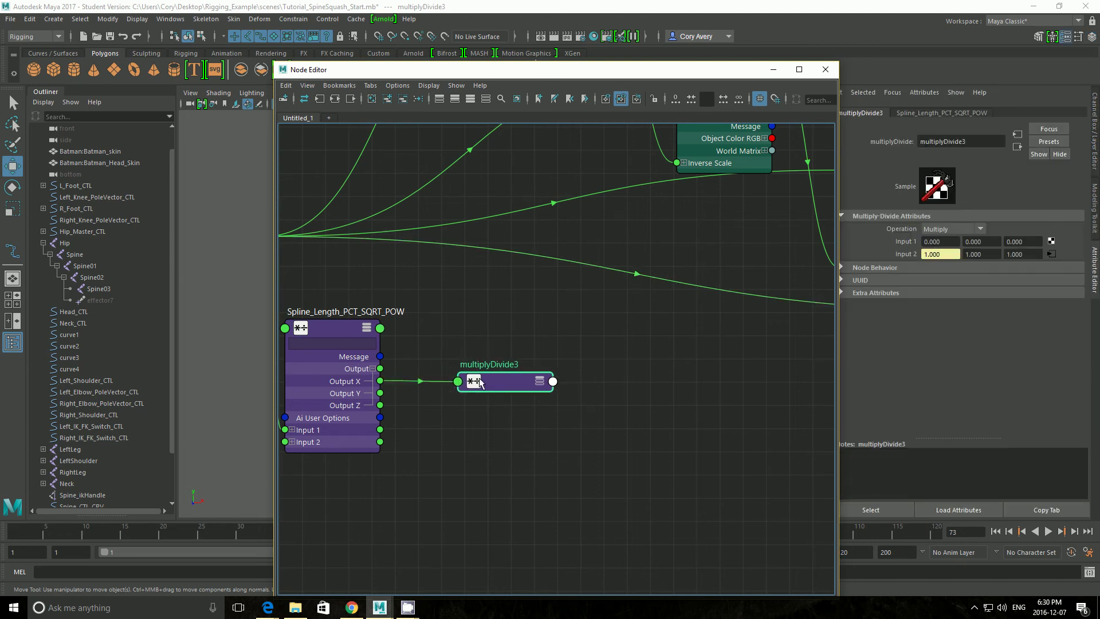
left_click_drag(498, 381, 506, 377)
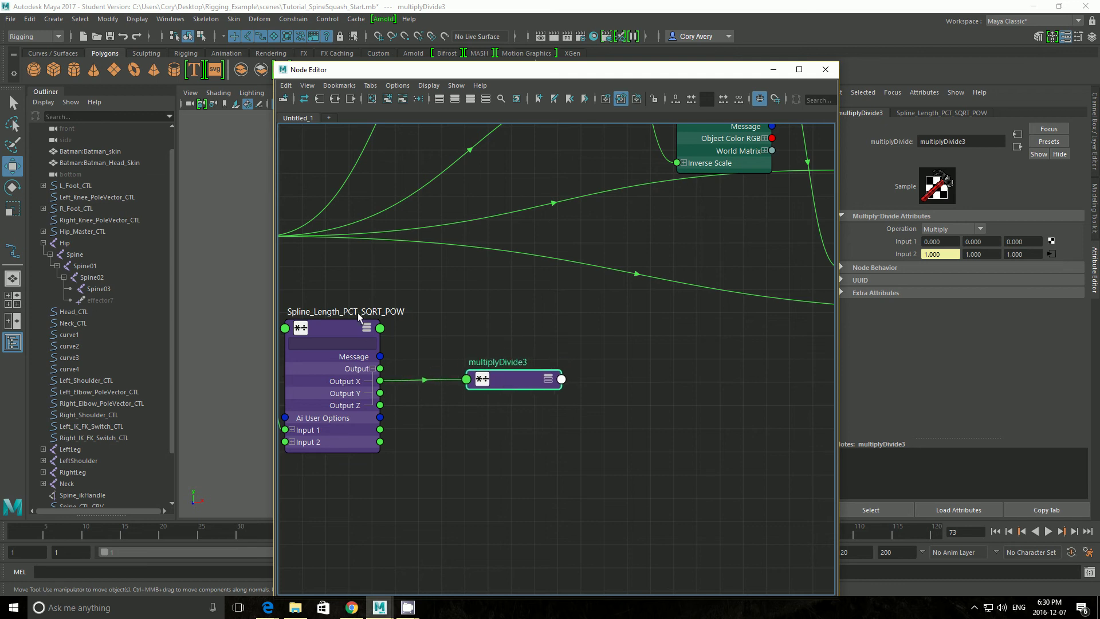
left_click_drag(501, 373, 511, 376)
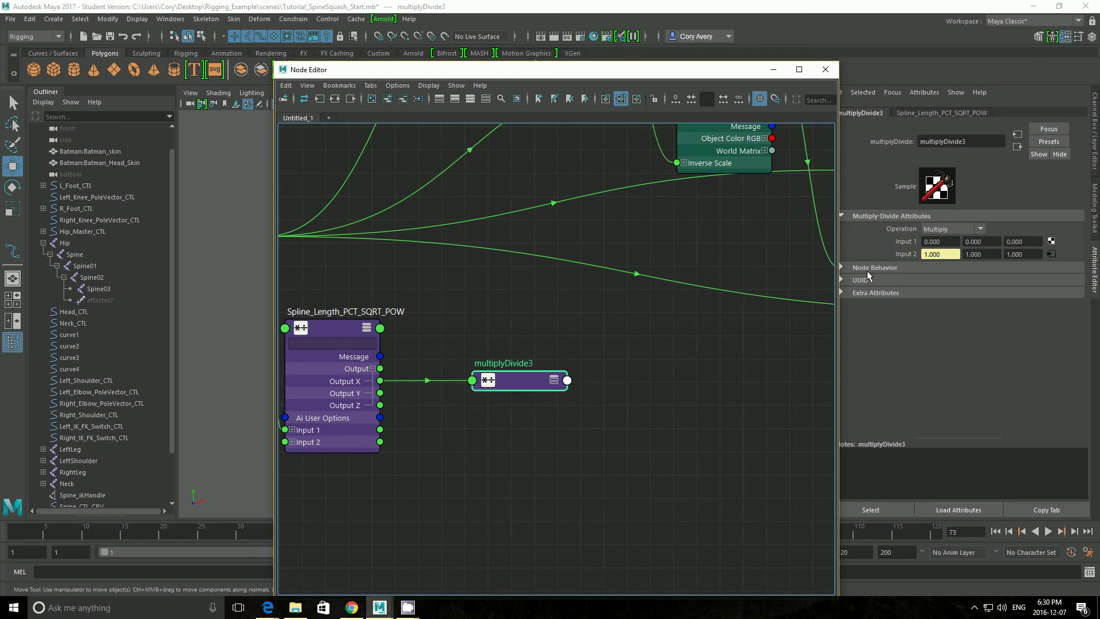
left_click(937, 228)
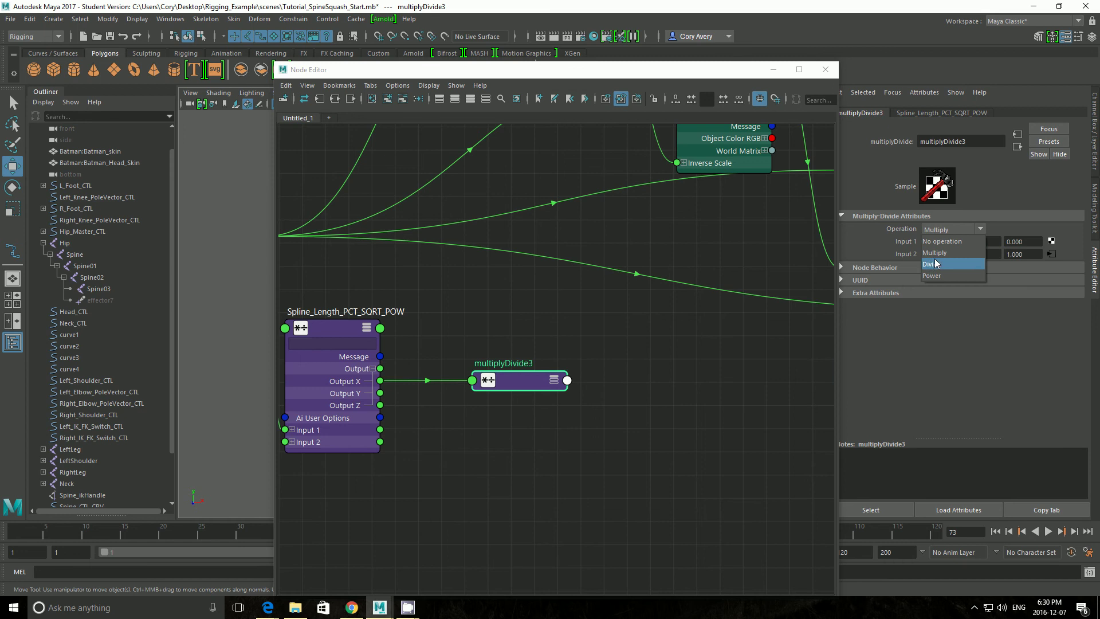
left_click(934, 264)
left_click(923, 241)
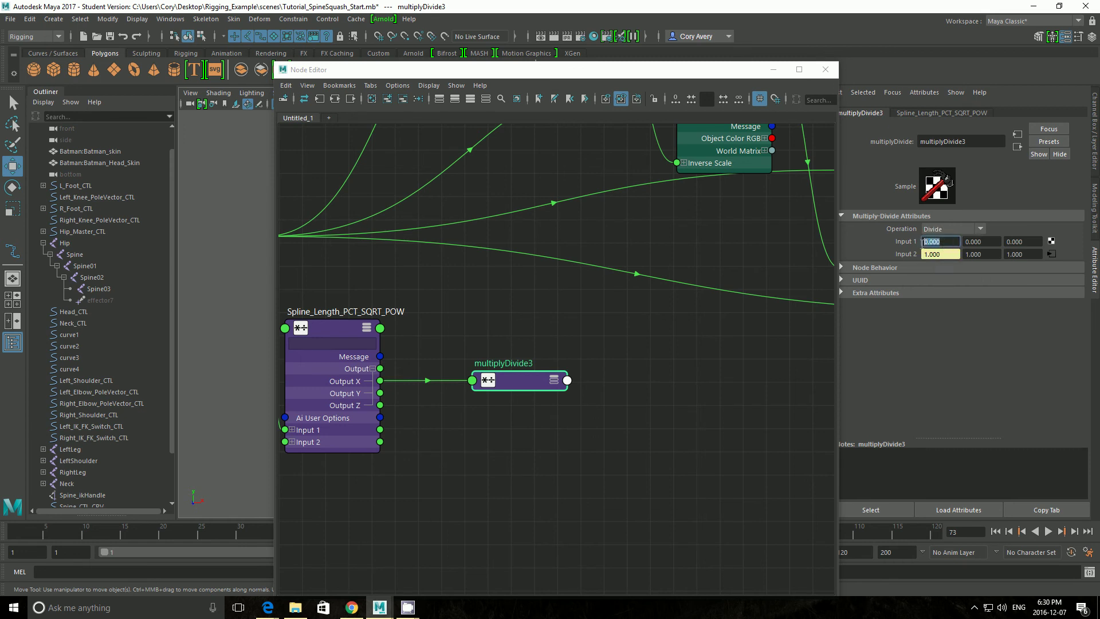
type("1")
key("Tab")
Rename the new divide node as Spline_Length_SQRT_INV_DIV
scroll(631, 418, "down", 5)
scroll(589, 417, "up", 3)
double_click(538, 403)
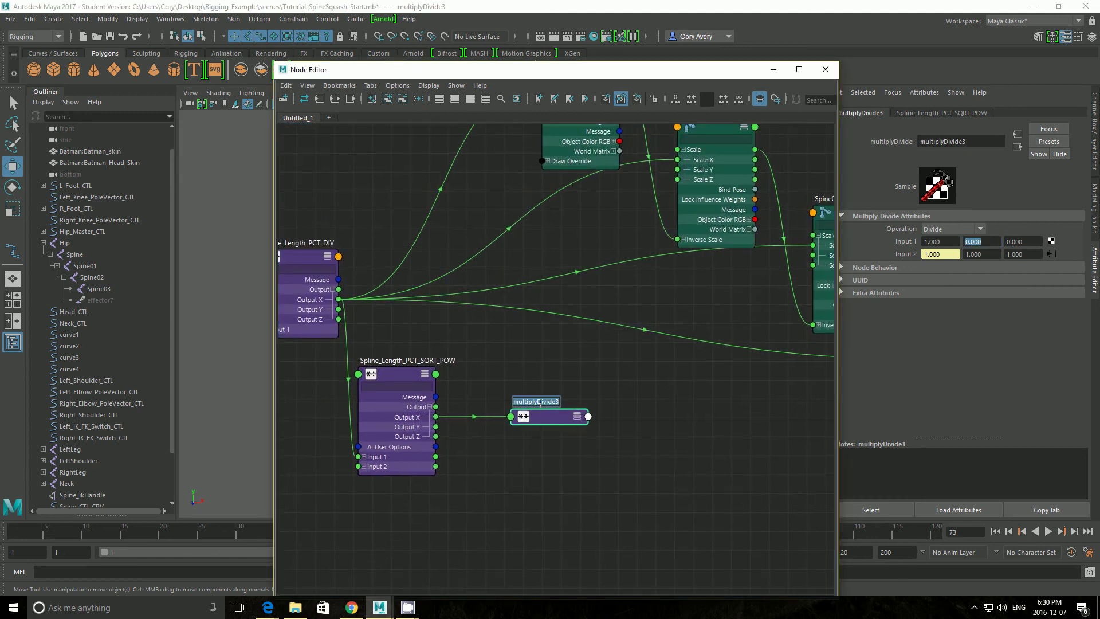
type("S")
type("QRT_INV_DIV")
key("Return")
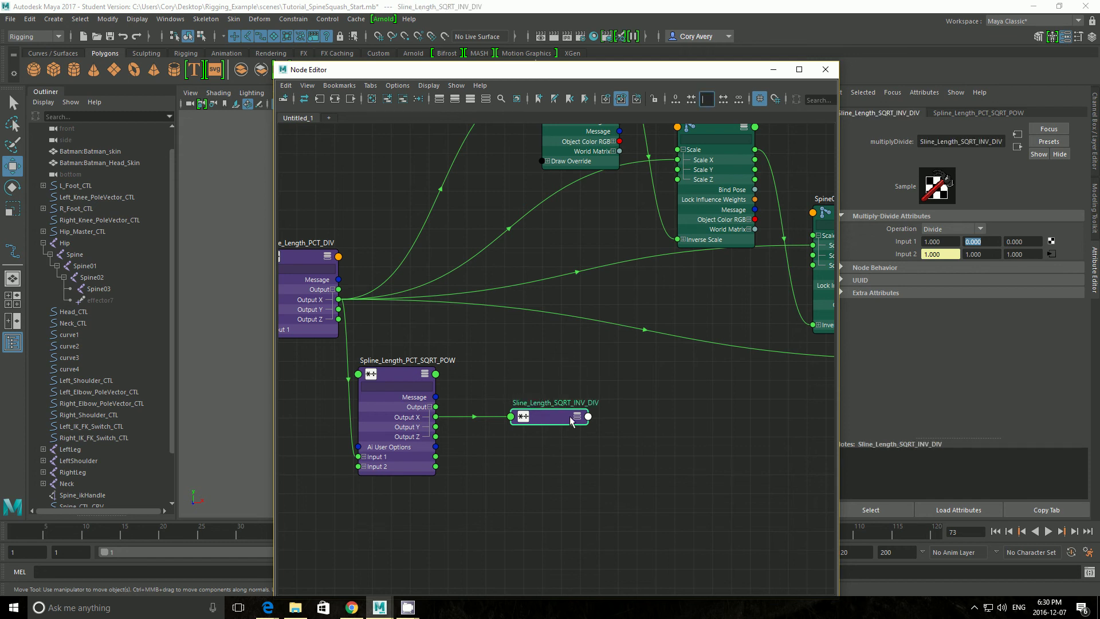
double_click(524, 408)
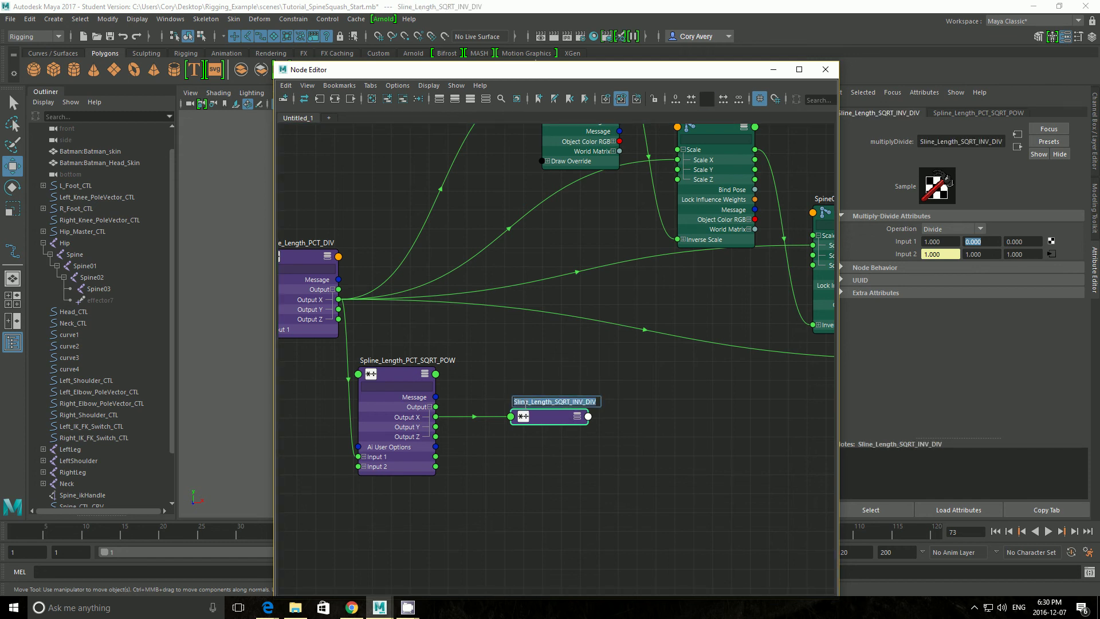
left_click(520, 402)
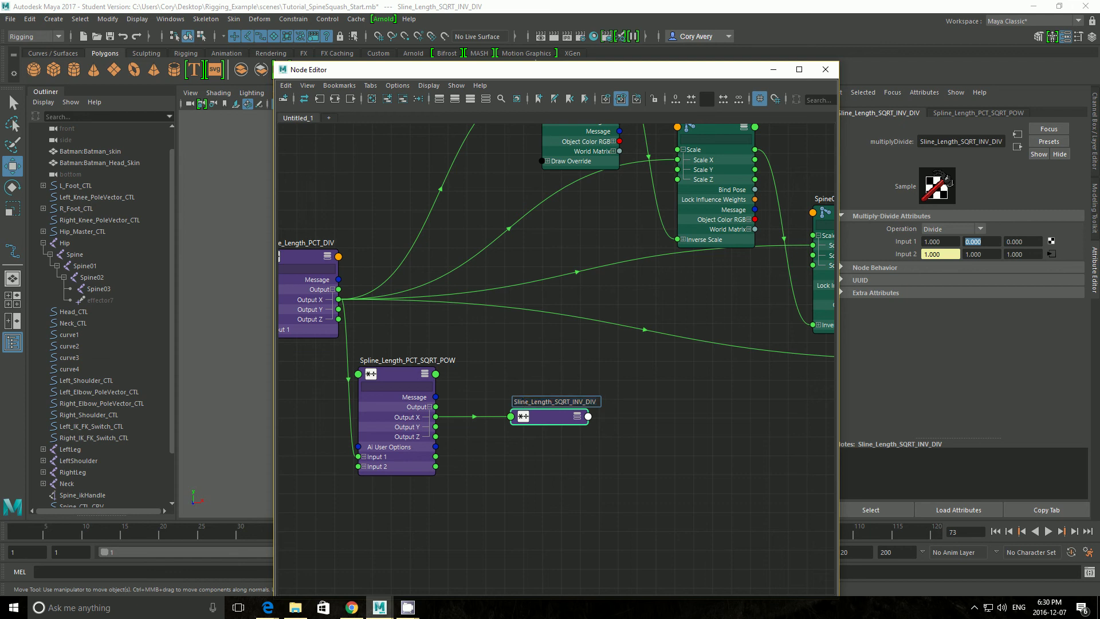
type("p")
key("Return")
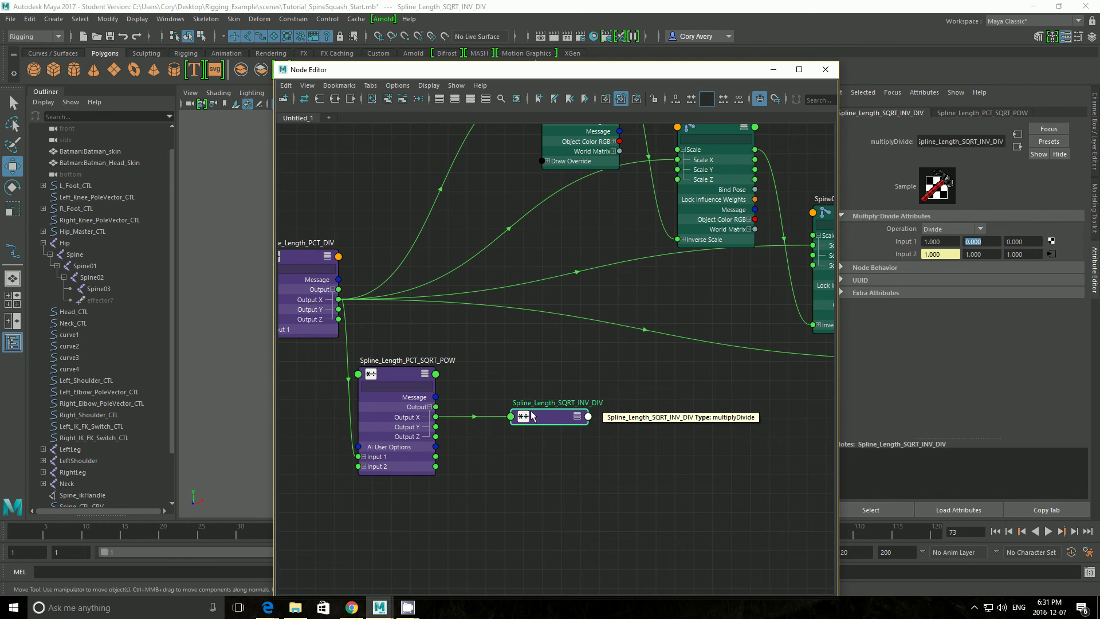
Expand Spline_Length_SQRT_INV_DIV's attributes and outputs, and connect its Output X to the Hip joint's Scale Y and Scale Z
left_click(577, 417)
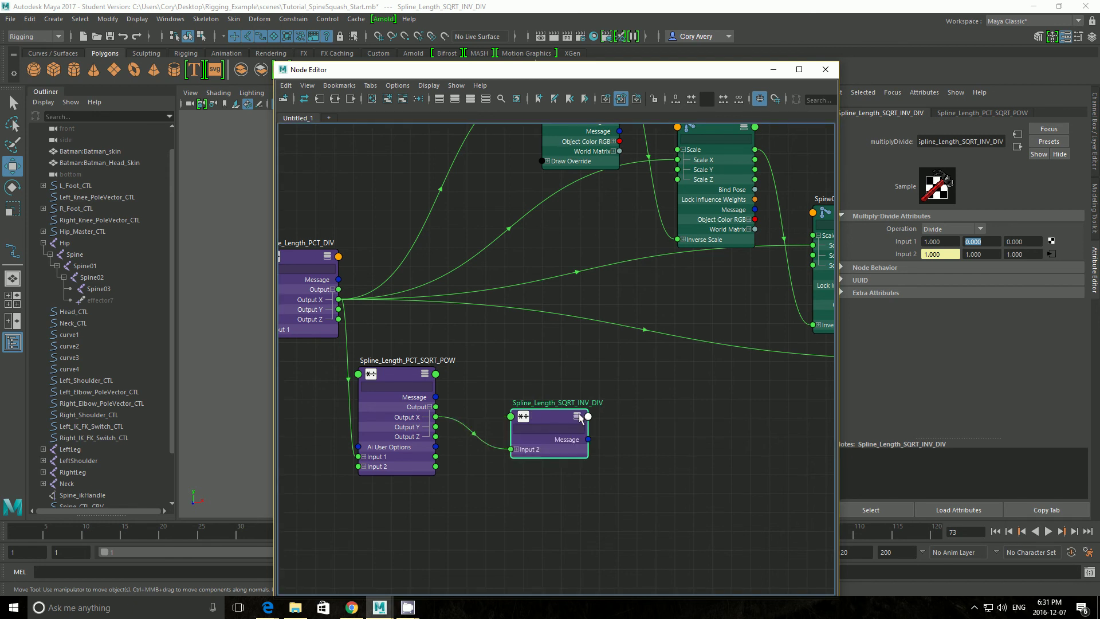
left_click(577, 417)
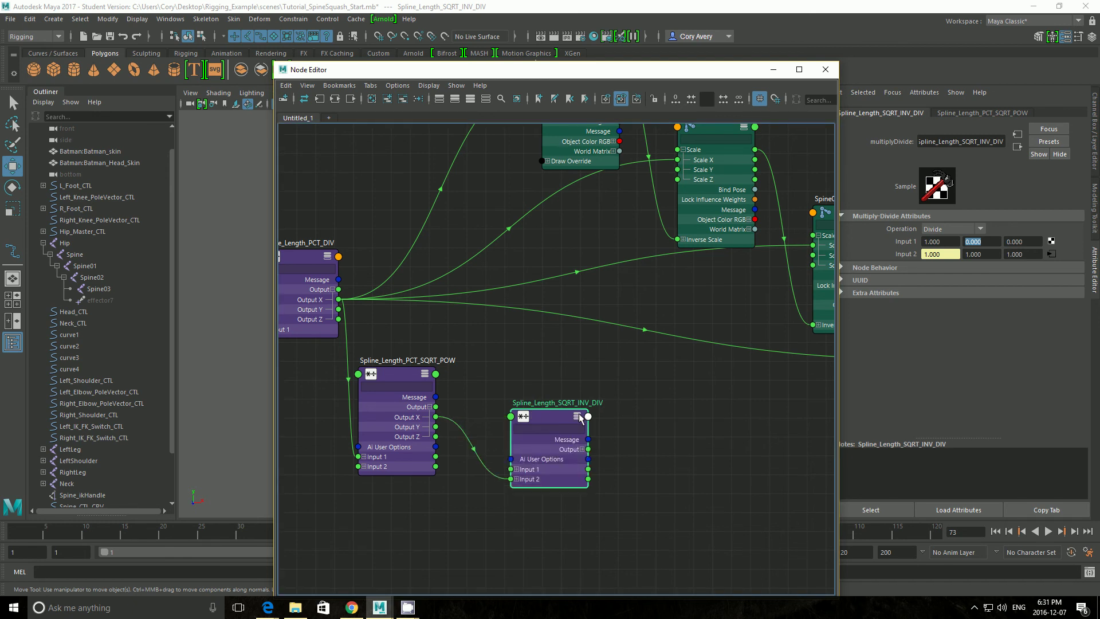
left_click(582, 449)
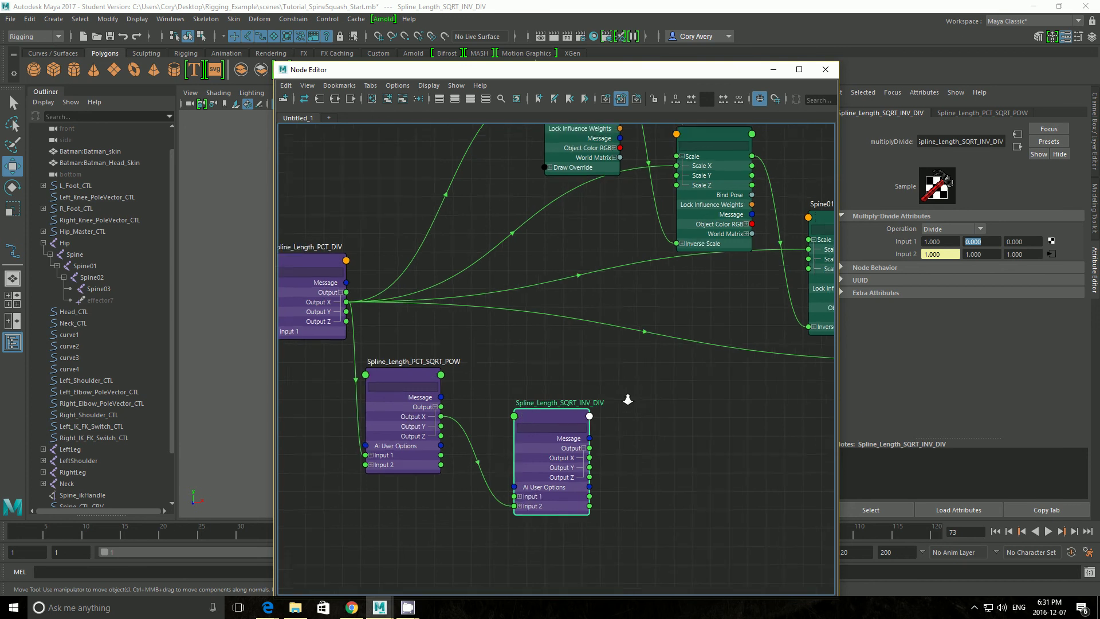
scroll(629, 397, "down", 5)
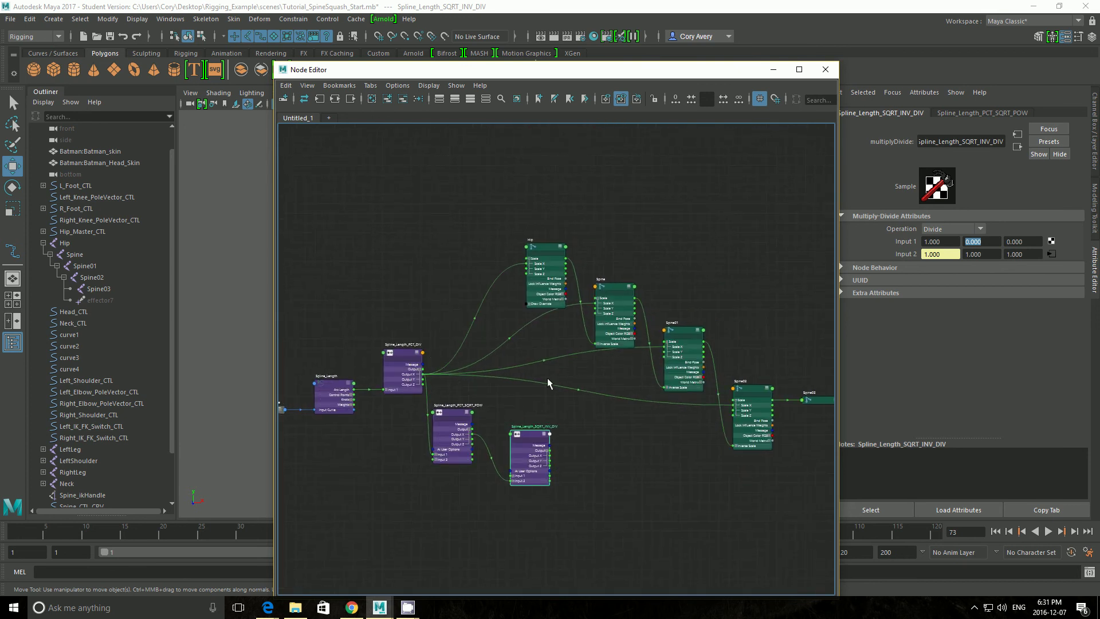
scroll(547, 383, "up", 2)
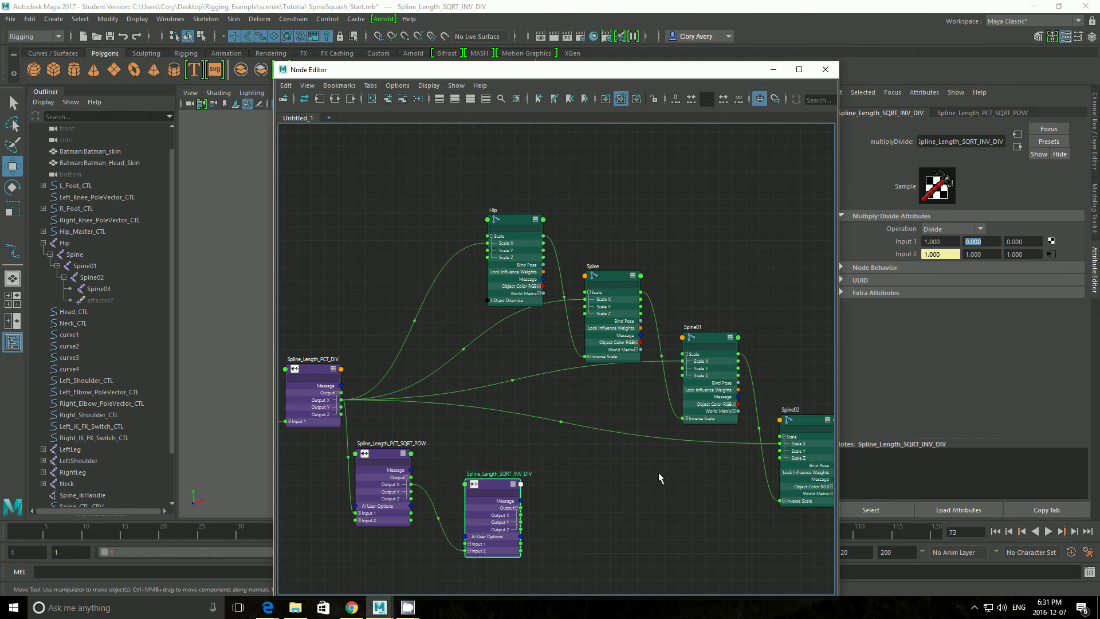
middle_click_drag(656, 471, 623, 445, "alt")
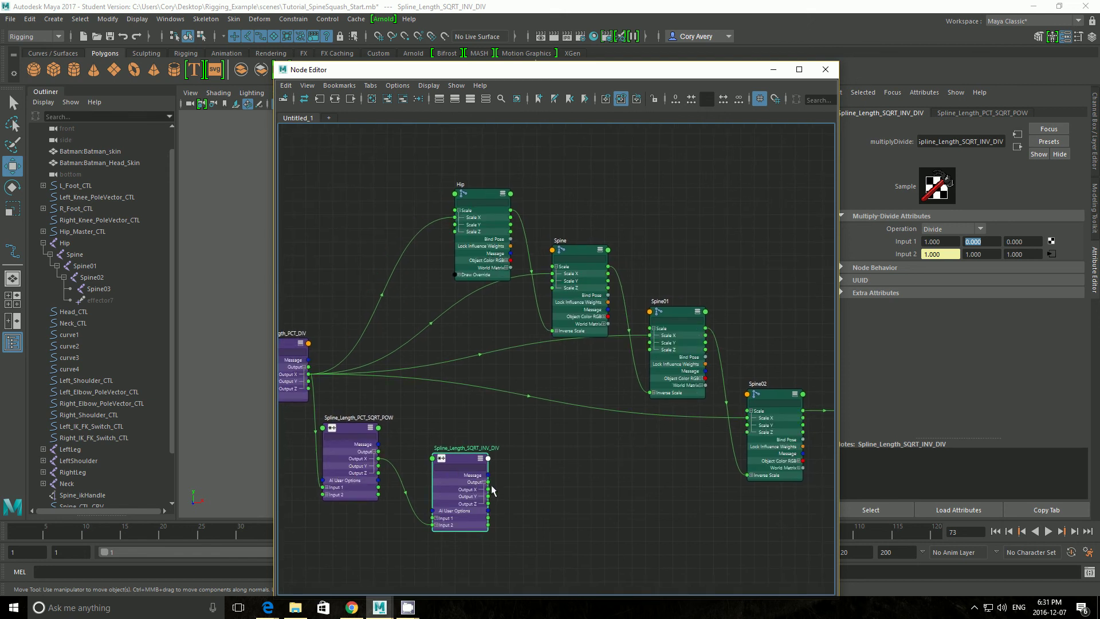
left_click_drag(488, 489, 462, 228)
left_click_drag(488, 493, 455, 232)
Connect Spline_Length_SQRT_INV_DIV's Output X to Scale Y and Scale Z of the Spine, Spine01 and Spine02 joints
left_click_drag(488, 489, 552, 281)
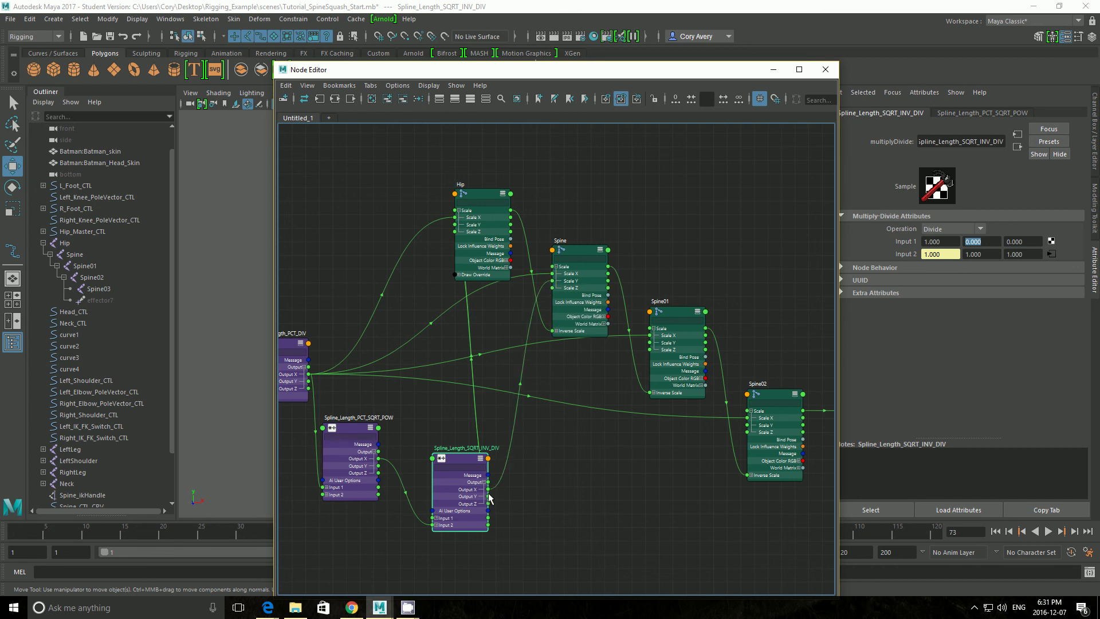
left_click_drag(488, 489, 553, 287)
left_click_drag(488, 489, 651, 343)
left_click_drag(488, 489, 652, 350)
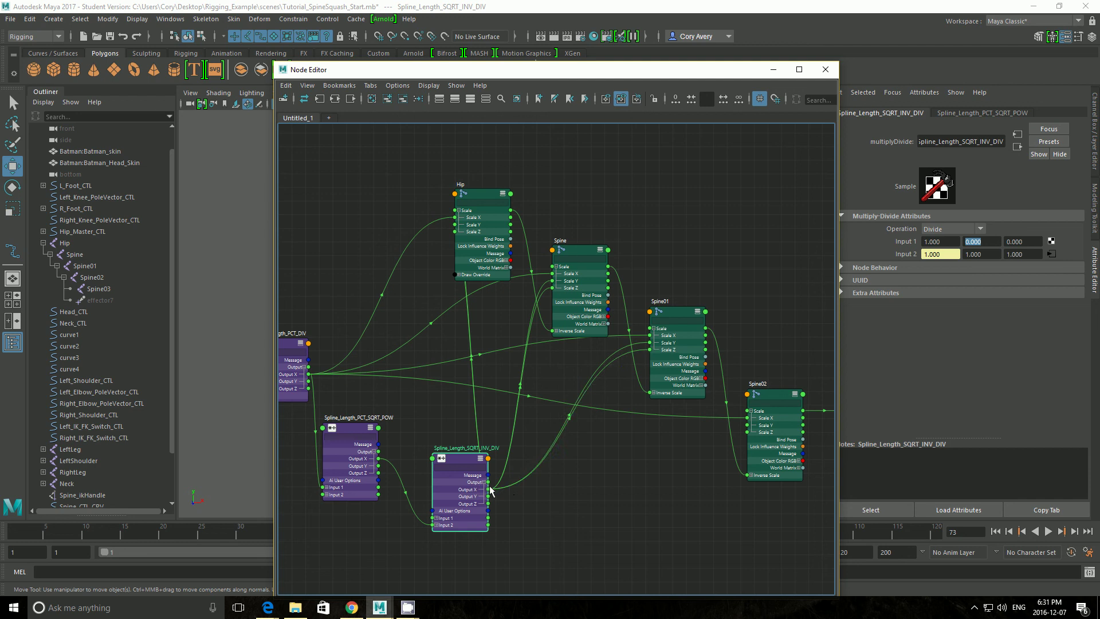
left_click_drag(491, 486, 747, 425)
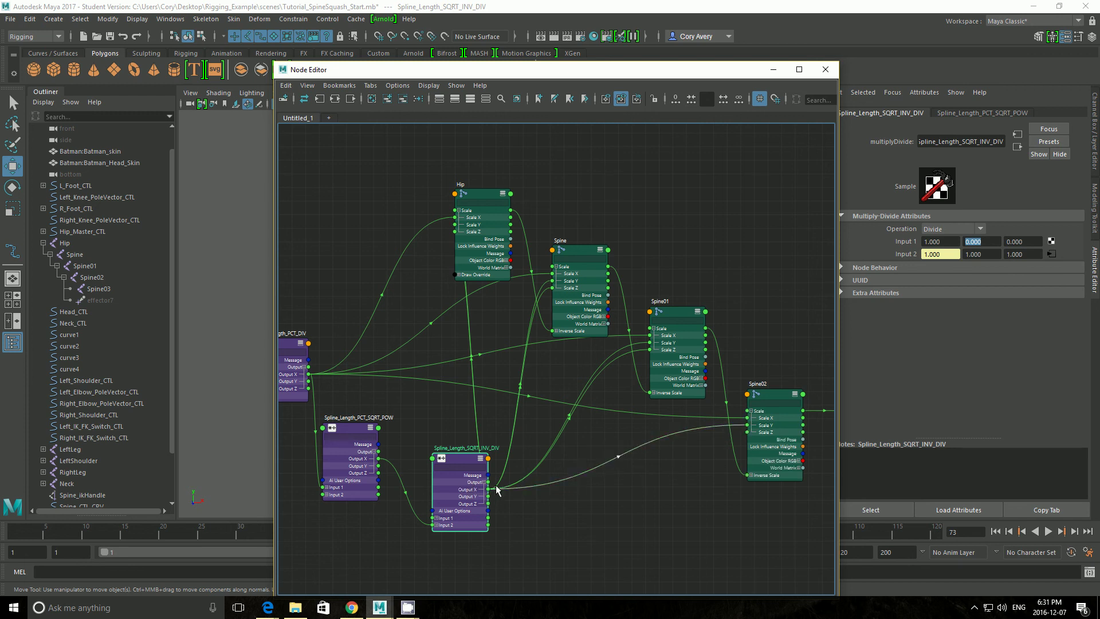
left_click_drag(486, 490, 747, 432)
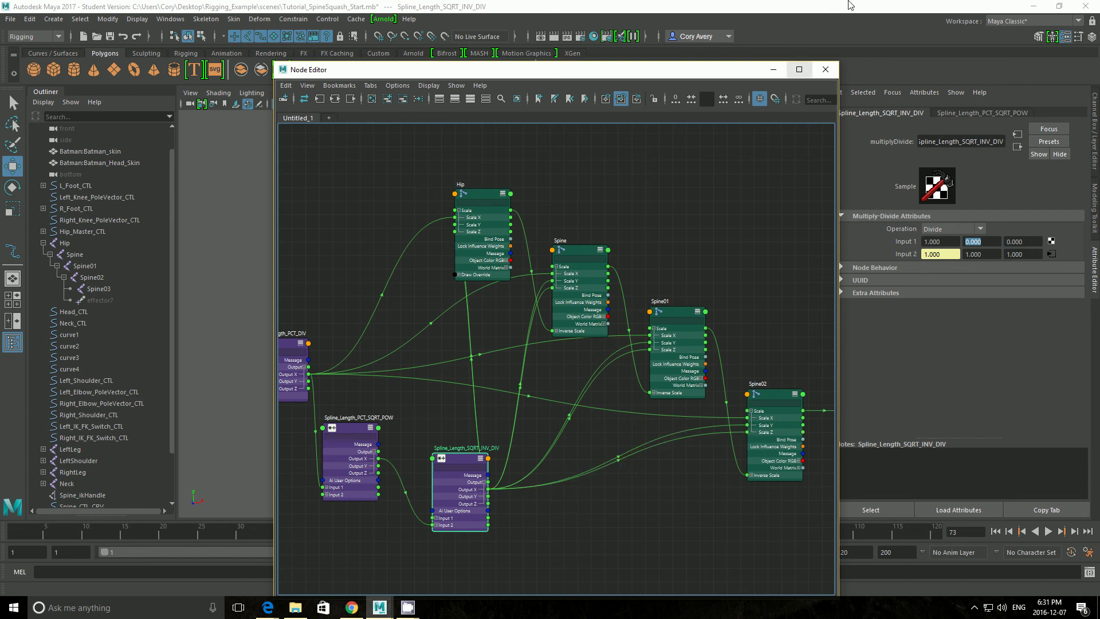
Minimize the Node Editor and raise Torso_CTL by about 7.2 units to check how the torso's thickness reacts
left_click(773, 70)
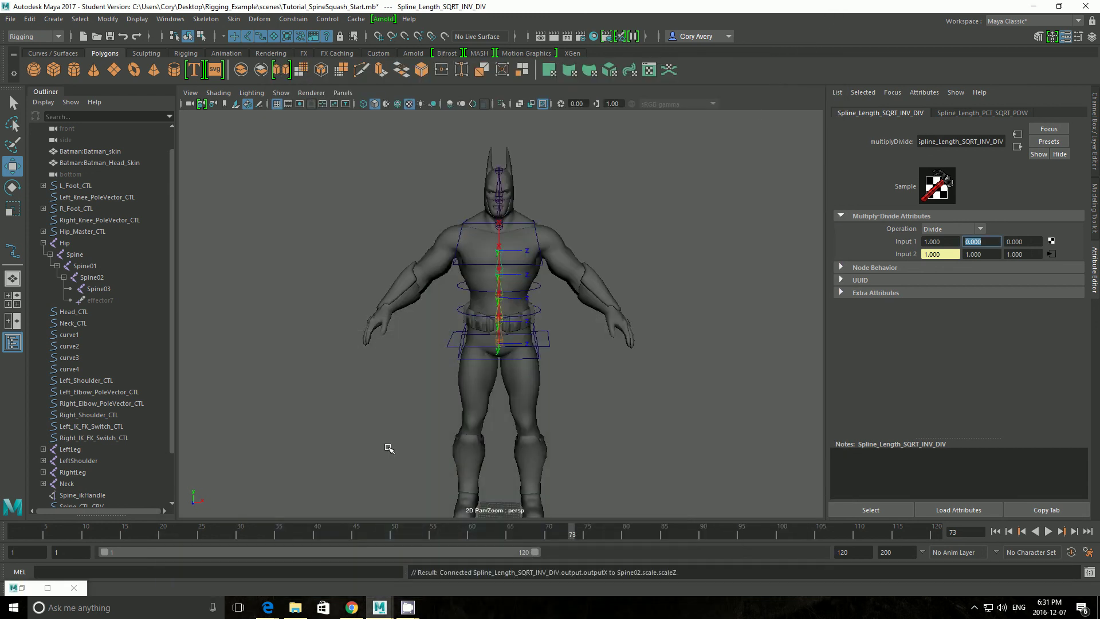
left_click(462, 228)
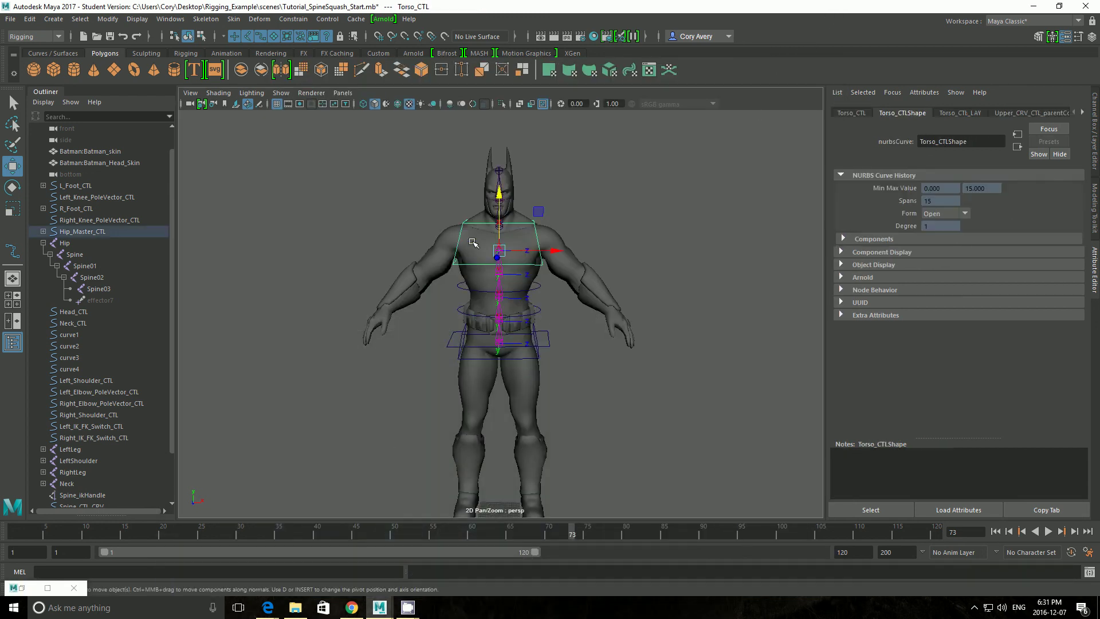
mouse_move(496, 182)
left_mouse_down()
mouse_move(499, 307)
mouse_move(510, 182)
mouse_move(497, 34)
mouse_move(499, 298)
mouse_move(496, 136)
mouse_move(498, 298)
mouse_move(498, 137)
mouse_move(498, 298)
mouse_move(498, 140)
mouse_move(498, 298)
mouse_move(482, 182)
left_mouse_up()
left_click(767, 183)
Show the Channel Box and return Torso_CTL to its rest position by setting Translate Y to 0
key("ctrl+a")
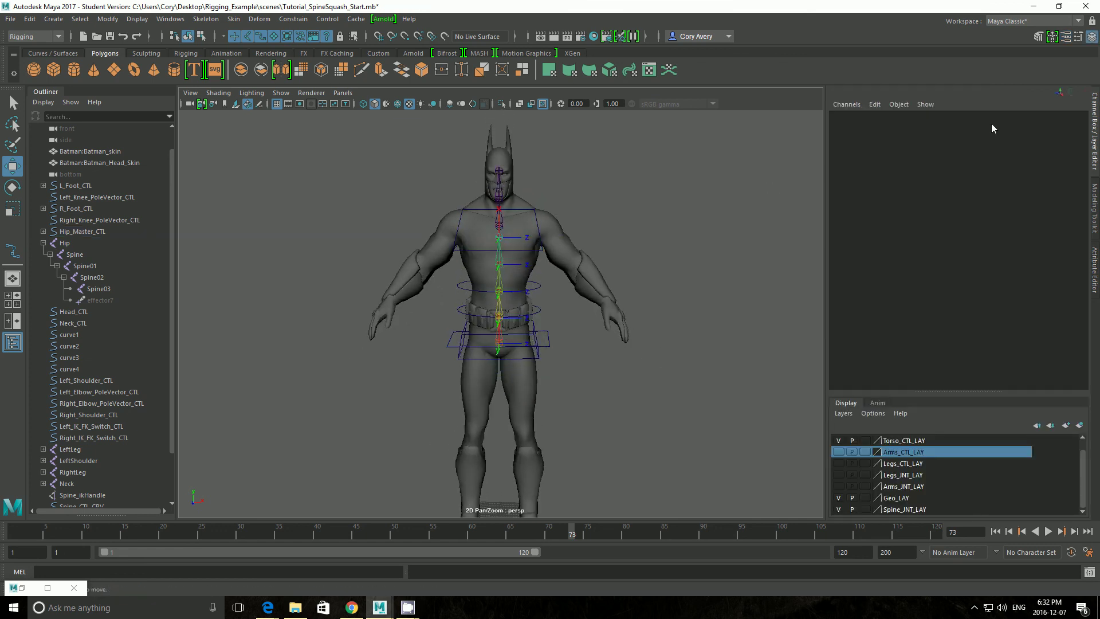
key("ctrl+a")
key("ctrl+a")
left_click(516, 209)
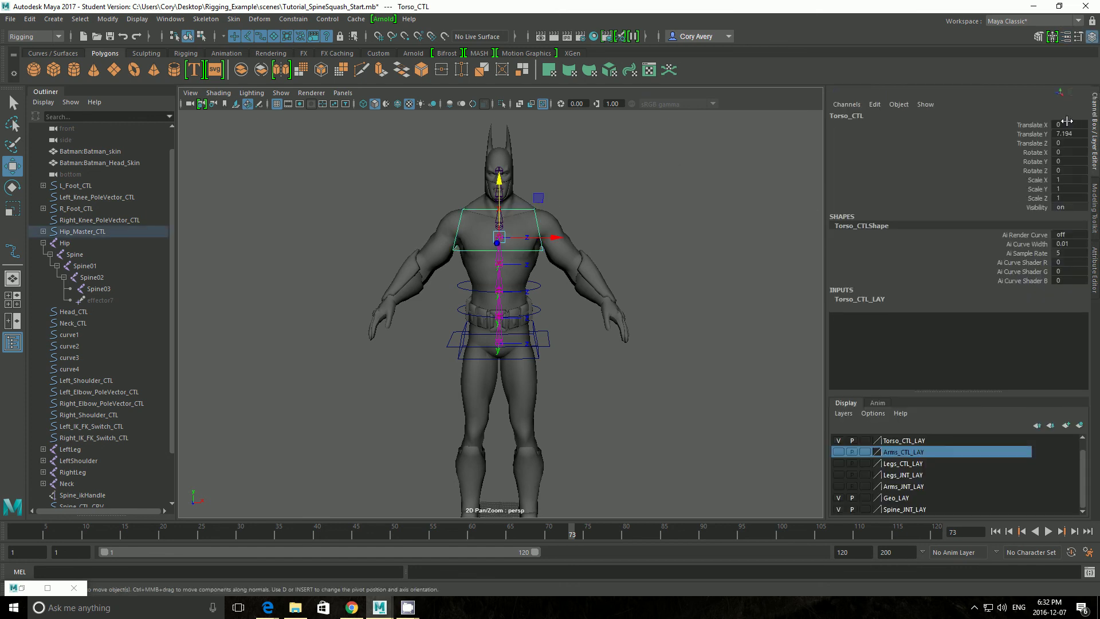
left_click_drag(1065, 133, 1061, 155)
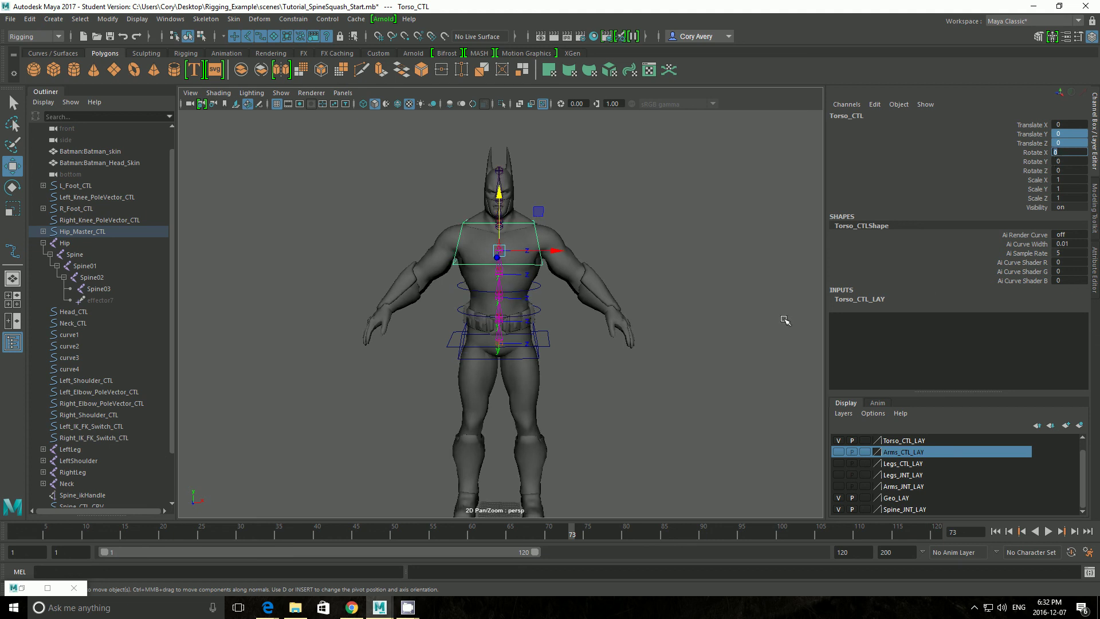
Deselect Torso_CTL and examine the spine joints and torso controls on the character from several angles
left_click(663, 373)
left_click_drag(663, 373, 631, 329, "alt")
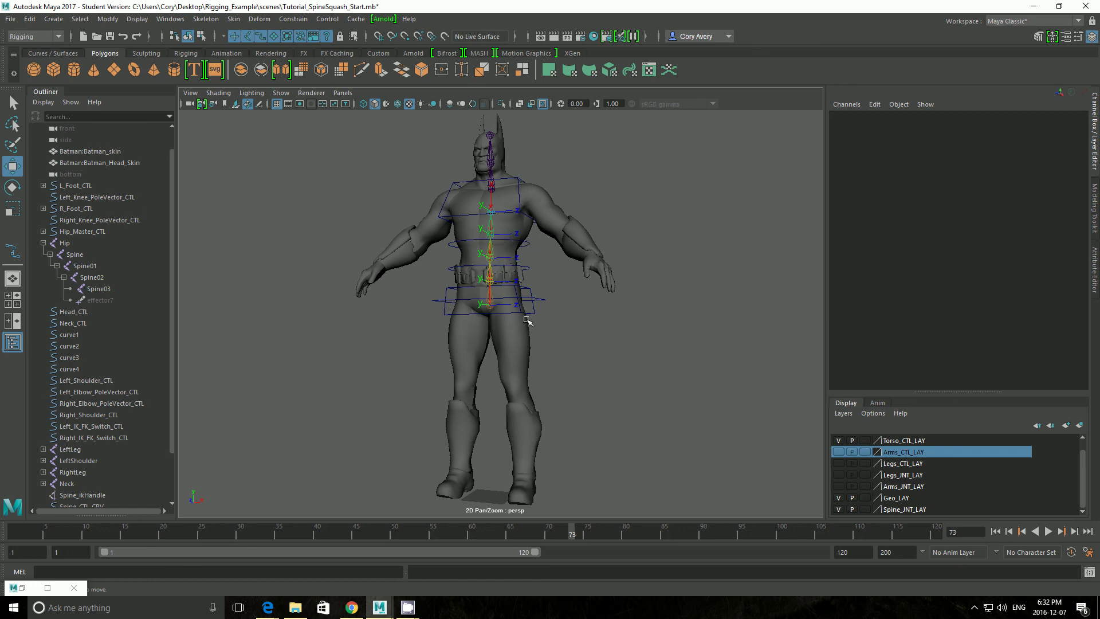
mouse_move(577, 319)
left_mouse_down("alt")
mouse_move(592, 334)
mouse_move(562, 343)
mouse_move(561, 322)
mouse_move(579, 307)
mouse_move(565, 320)
left_mouse_up("alt")
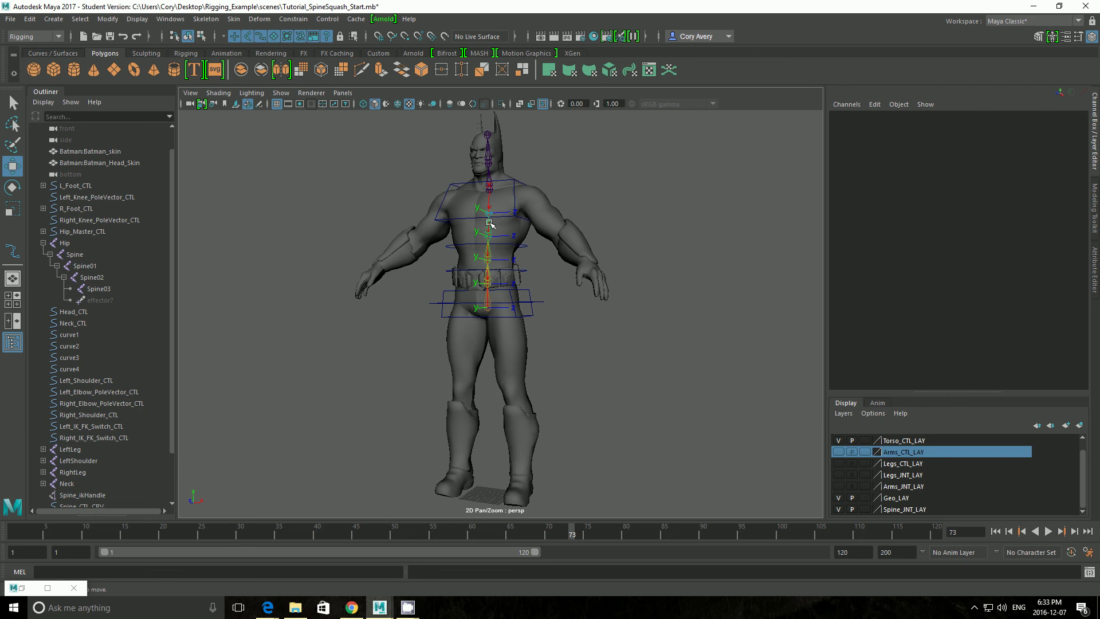
left_click_drag(498, 226, 550, 232, "alt")
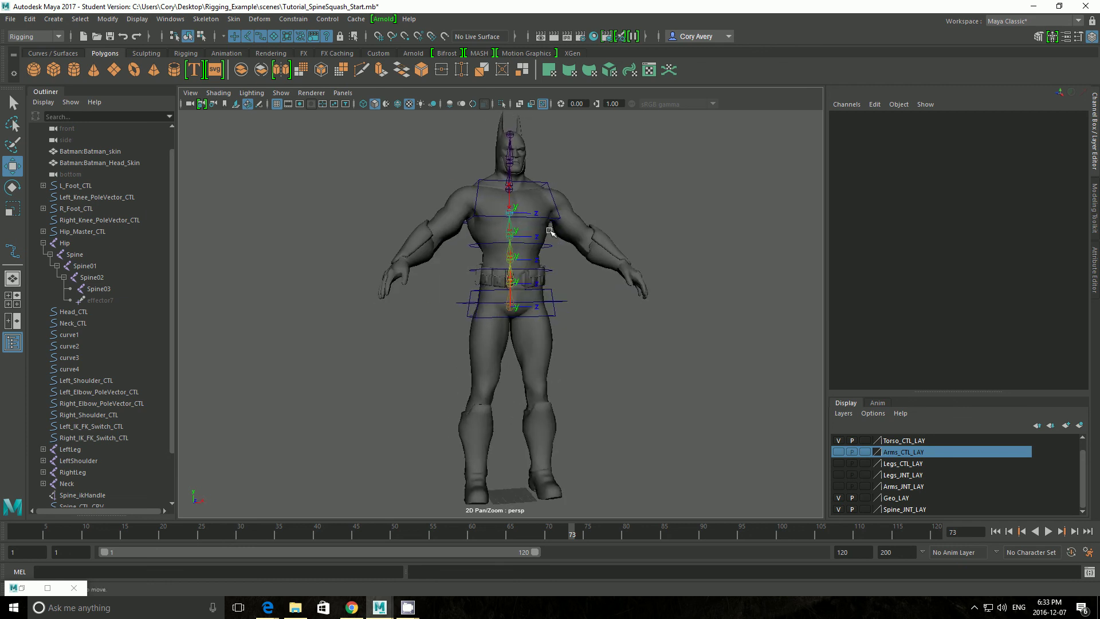
left_click_drag(549, 230, 536, 289, "alt")
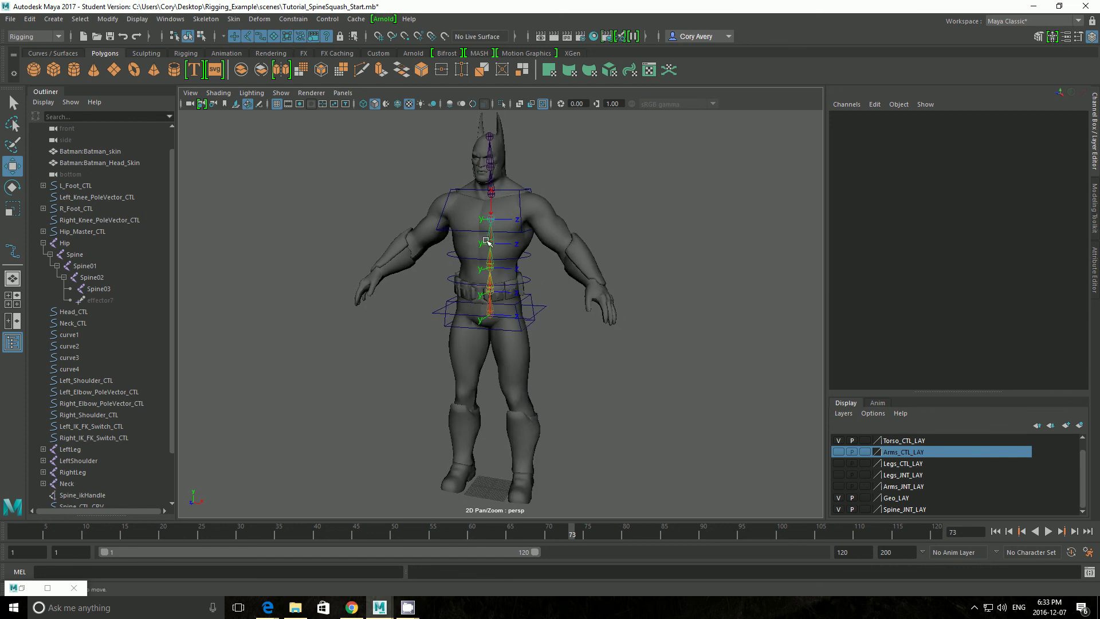
mouse_move(572, 191)
left_mouse_down("alt")
mouse_move(580, 177)
mouse_move(550, 174)
mouse_move(566, 175)
left_mouse_up("alt")
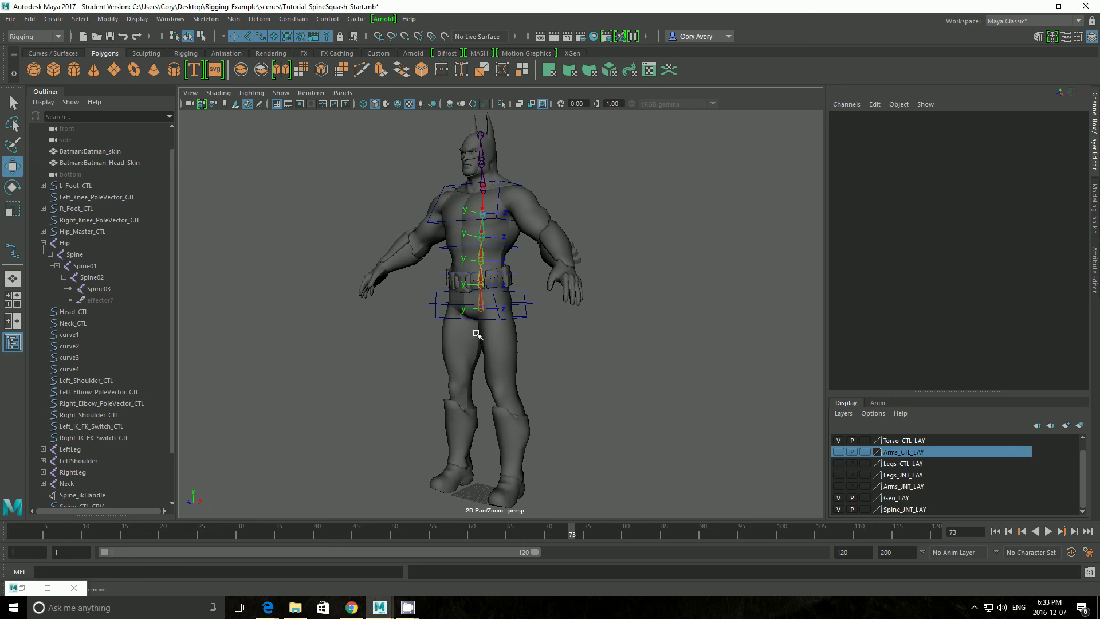
left_click_drag(551, 349, 559, 312, "alt")
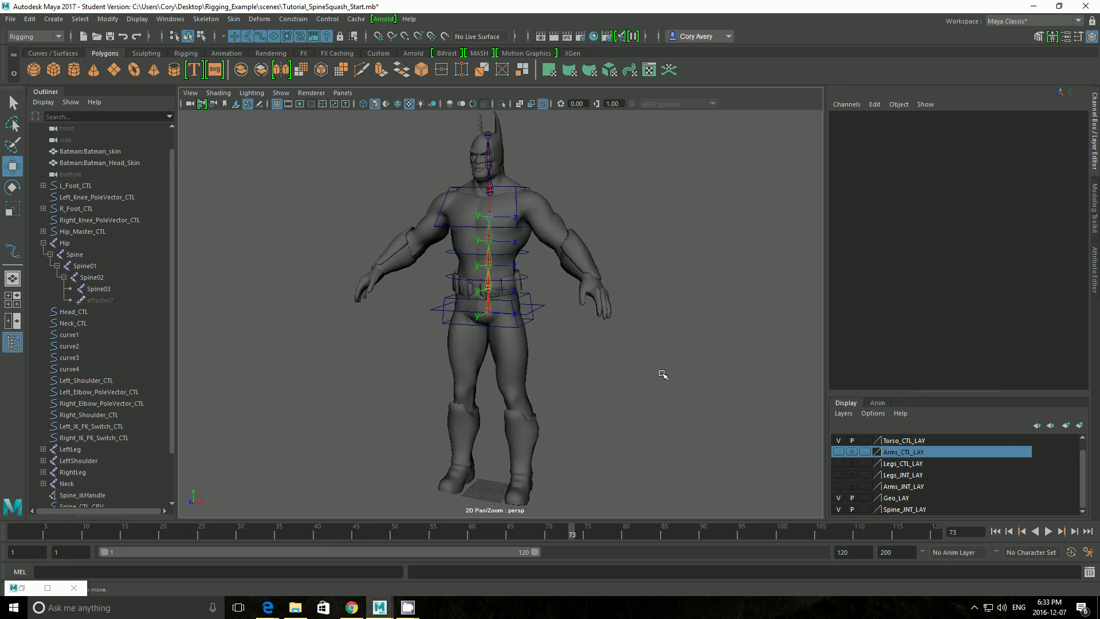
left_click_drag(658, 375, 641, 365, "alt")
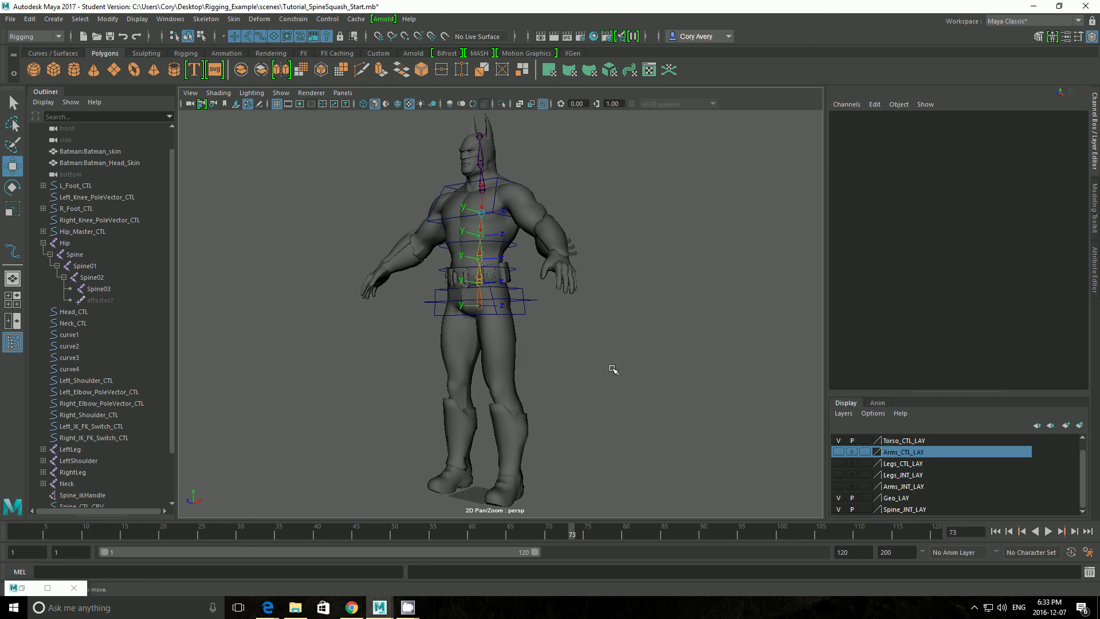